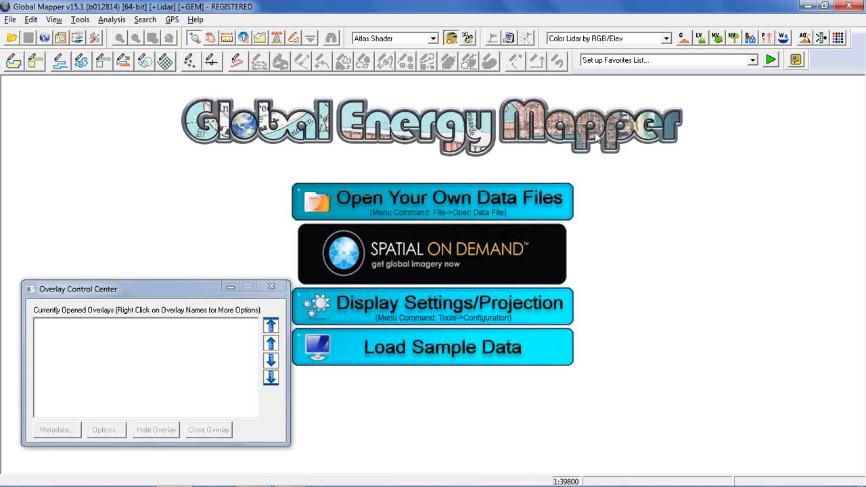
Review the built-in modules and registered external extensions in the Extension/Add-In Module Manager
left_click(197, 20)
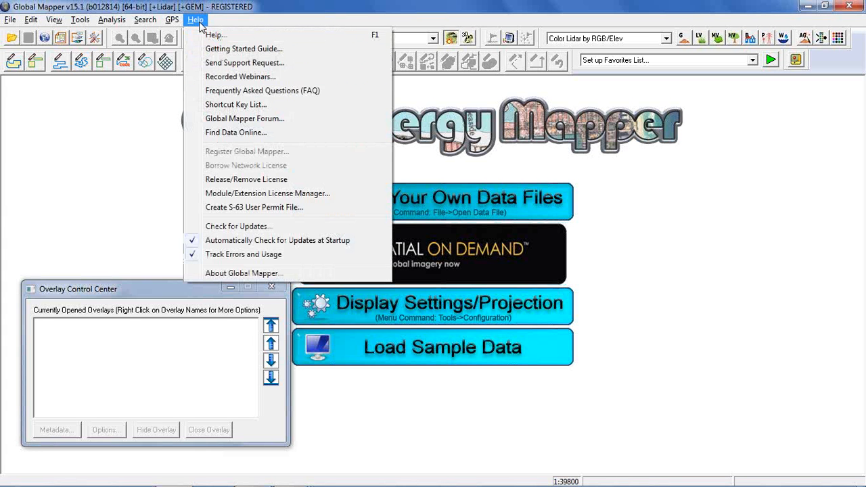
left_click(291, 195)
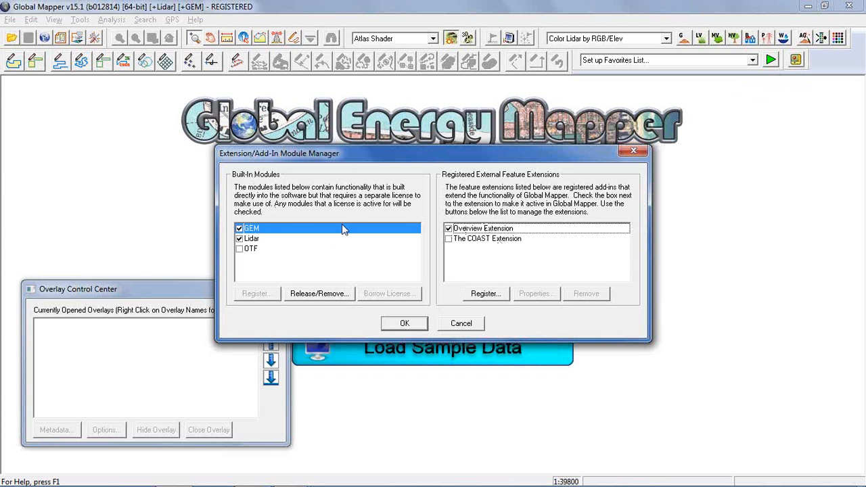
left_click(463, 324)
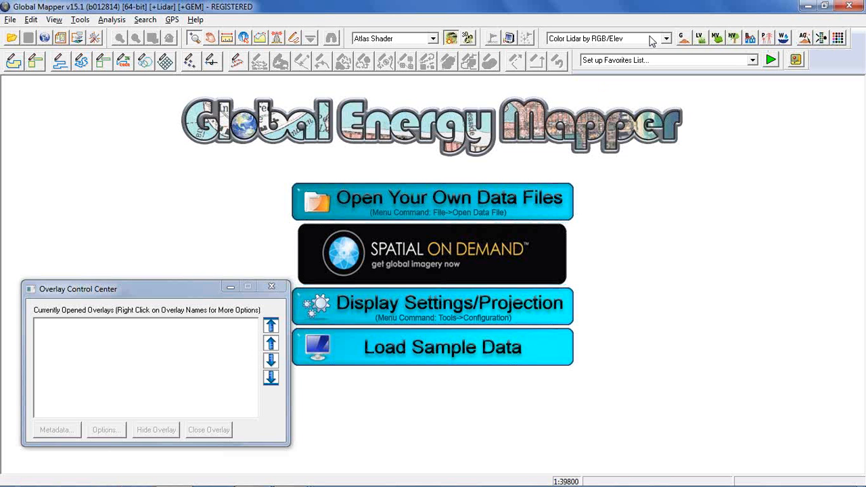
left_click(112, 20)
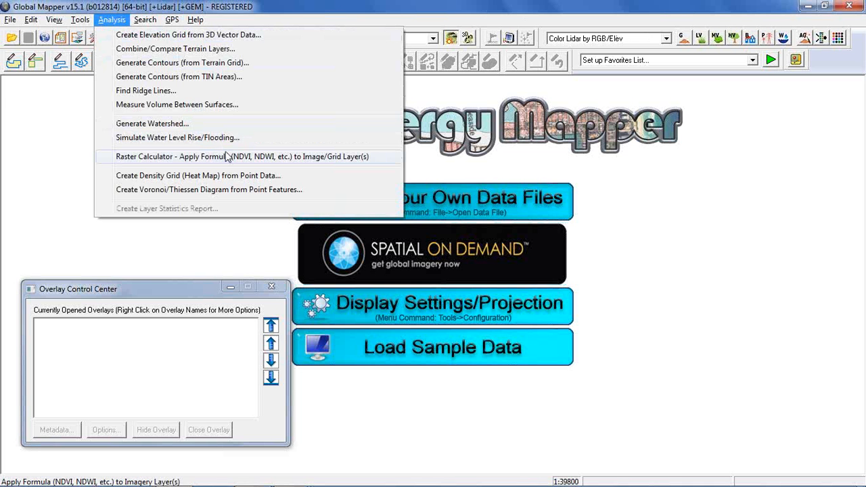
left_click(111, 20)
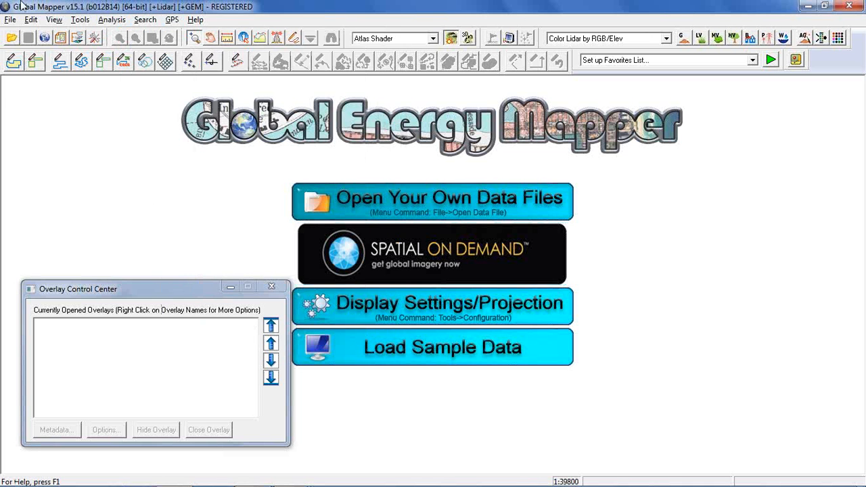
left_click(10, 20)
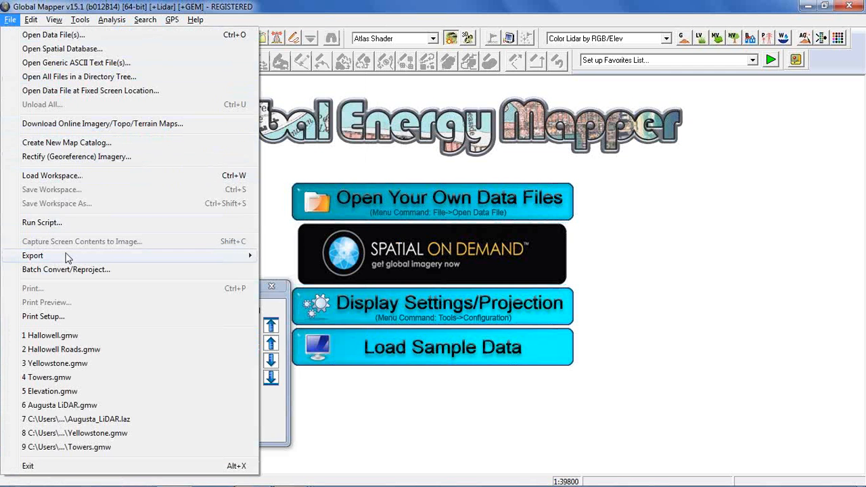
mouse_move(66, 256)
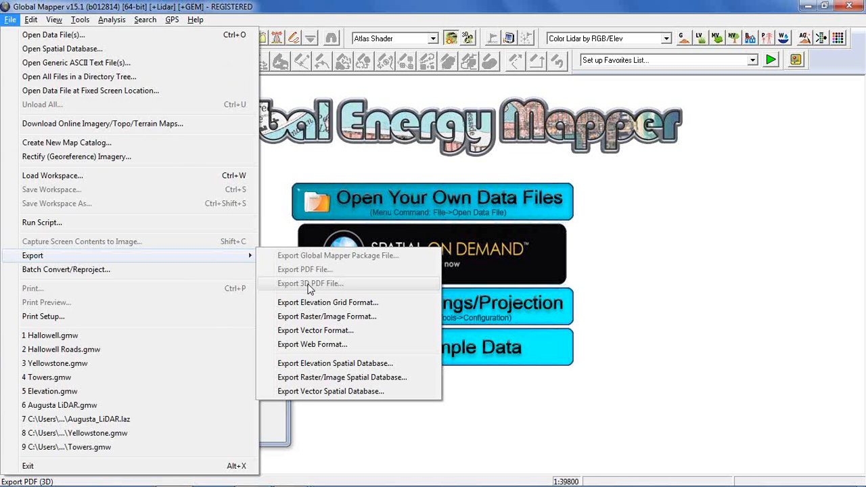
left_click(398, 4)
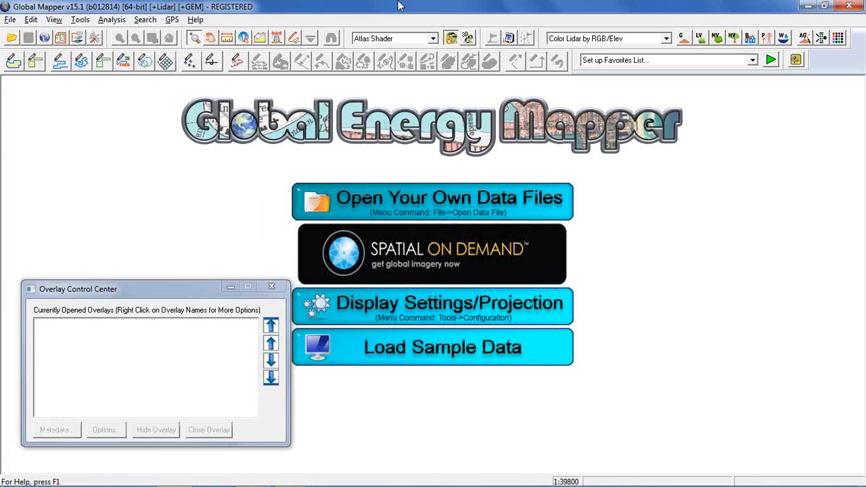
Examine the general configuration settings, including the full list of miscellaneous advanced options, and close the configuration
left_click(95, 38)
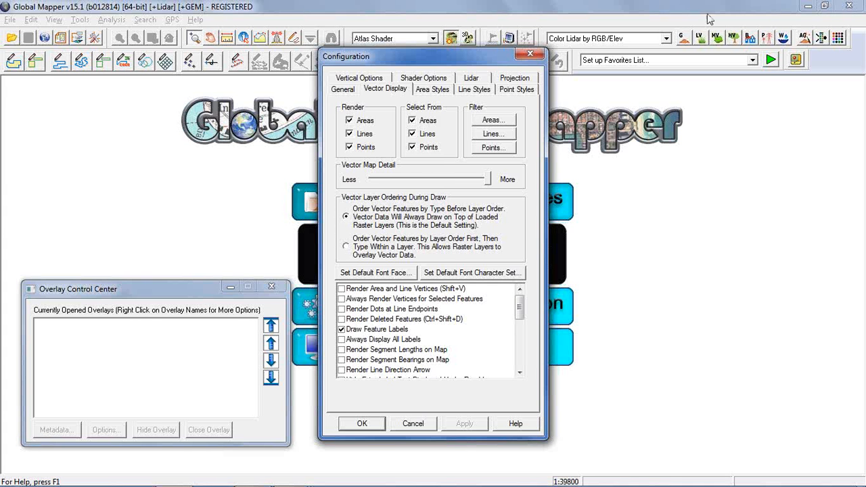
left_click(349, 93)
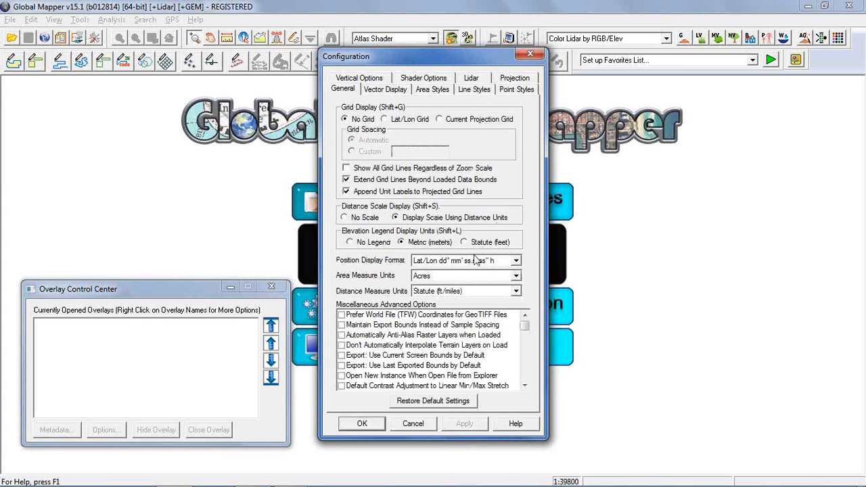
left_click_drag(527, 330, 458, 406)
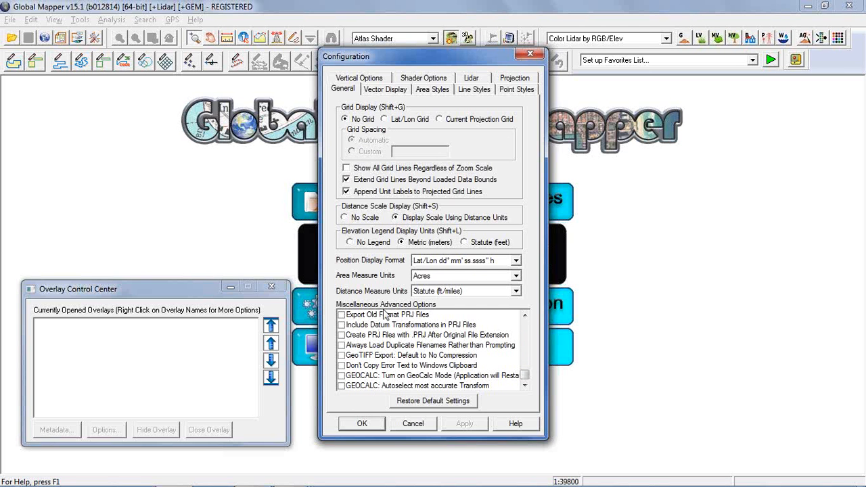
left_click(530, 55)
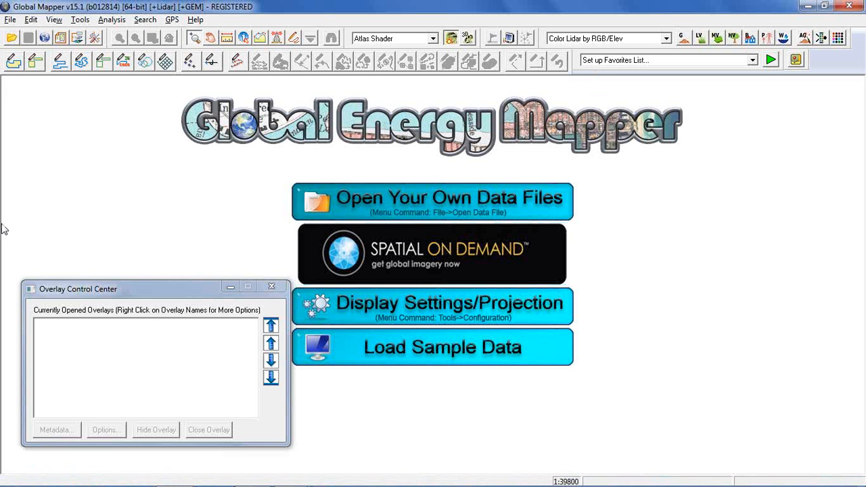
Load the recent workspace Hallowell.gmw and select the Hallowell Roads layer in the overlay list
left_click(11, 20)
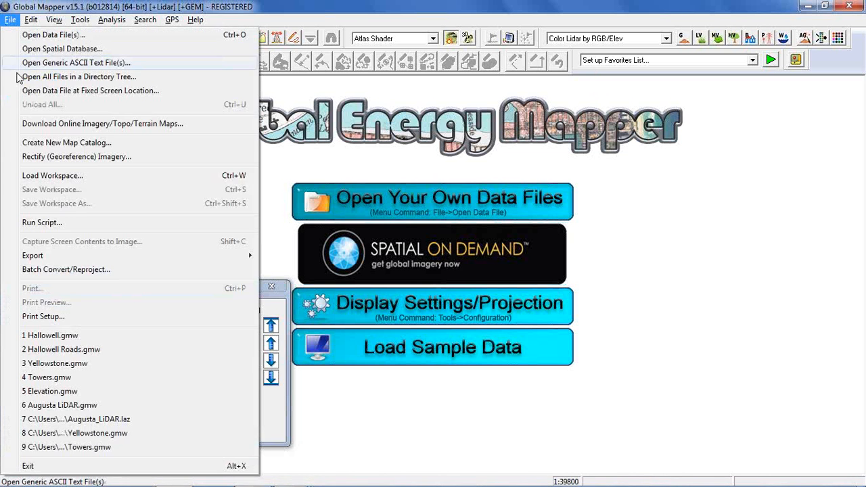
left_click(86, 337)
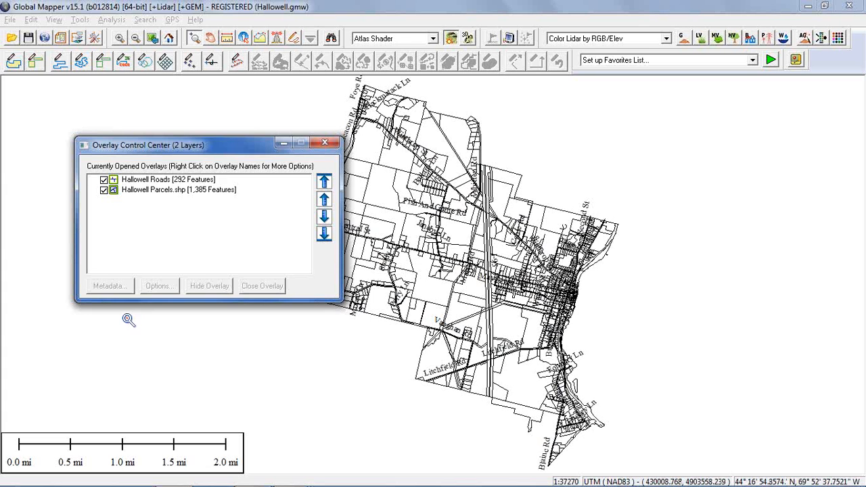
left_click(162, 179)
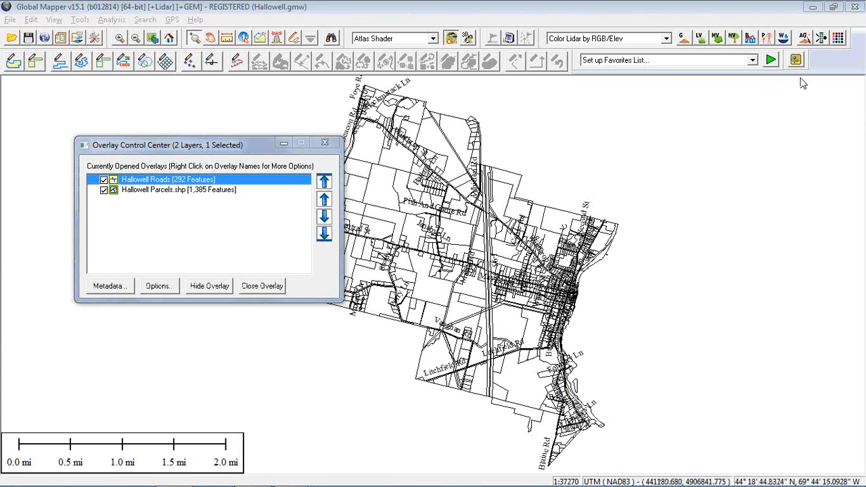
left_click(629, 28)
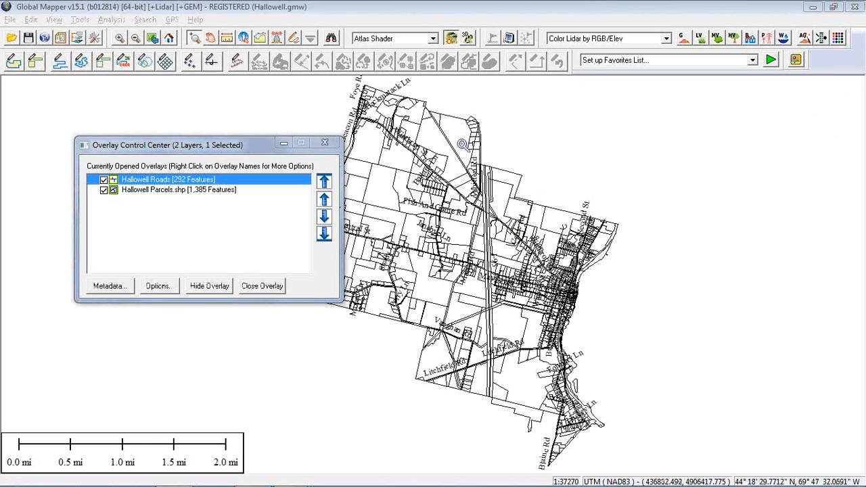
Disallow feature selection and search from the Hallowell Parcels.shp layer, and allow it again
right_click(166, 190)
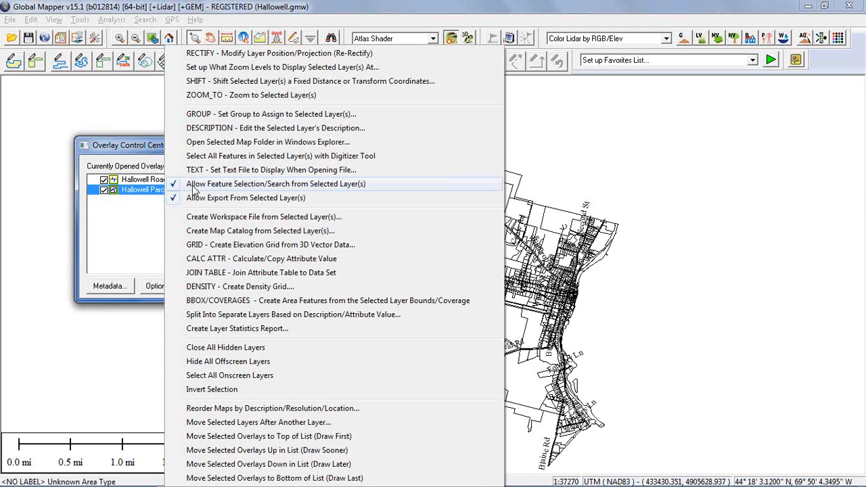
left_click(193, 188)
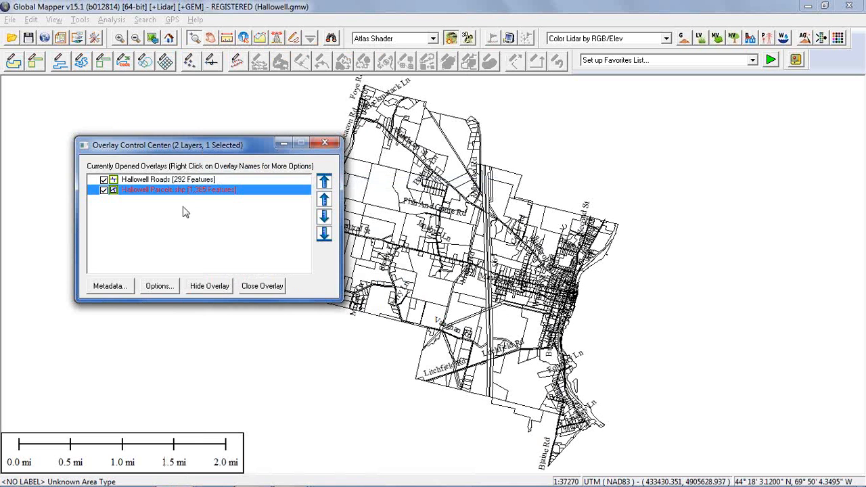
right_click(162, 194)
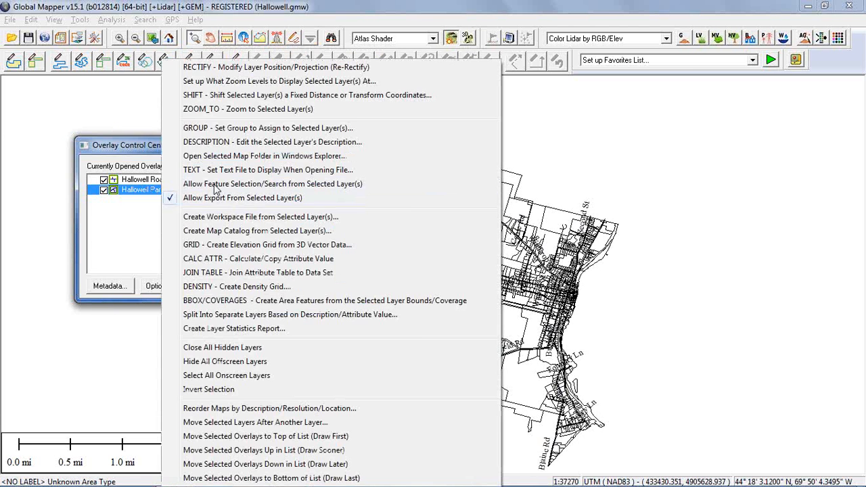
left_click(207, 196)
Disallow export from the Hallowell Parcels.shp layer, and allow it again
right_click(207, 194)
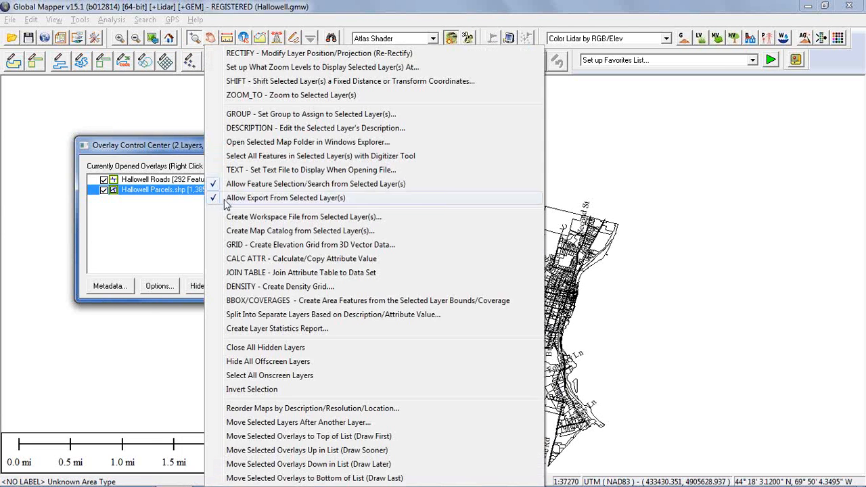
left_click(215, 196)
right_click(216, 197)
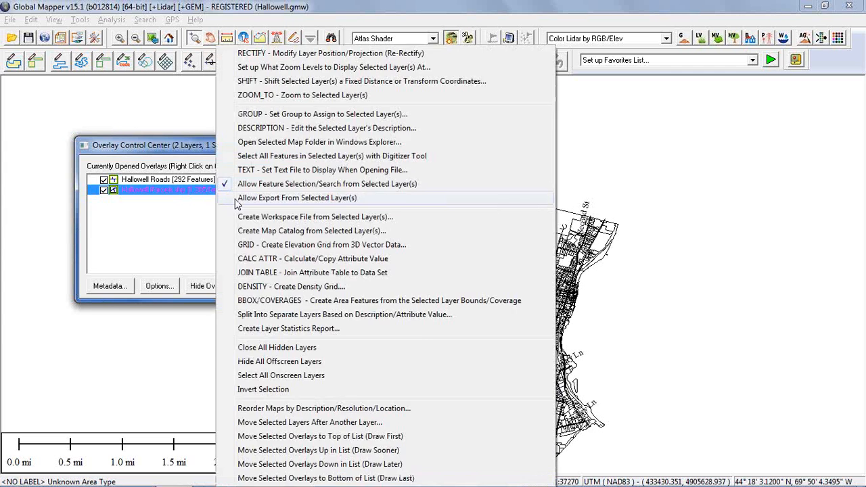
left_click(233, 142)
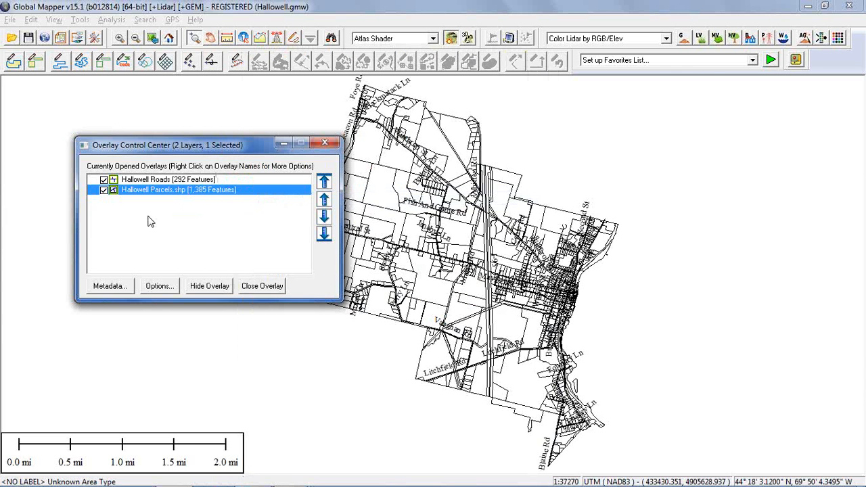
Draw an unnamed rectangular area feature of about 86 acres in the empty space northeast of the Hallowell parcels
left_click(37, 61)
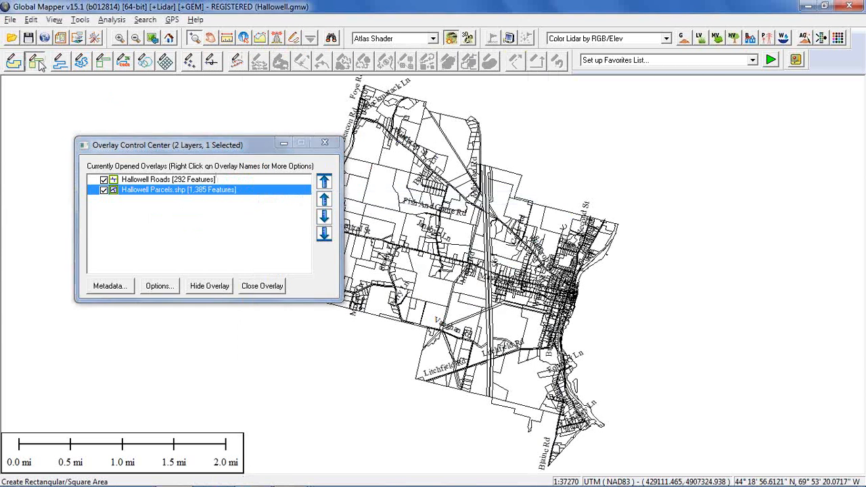
left_click_drag(618, 144, 656, 184)
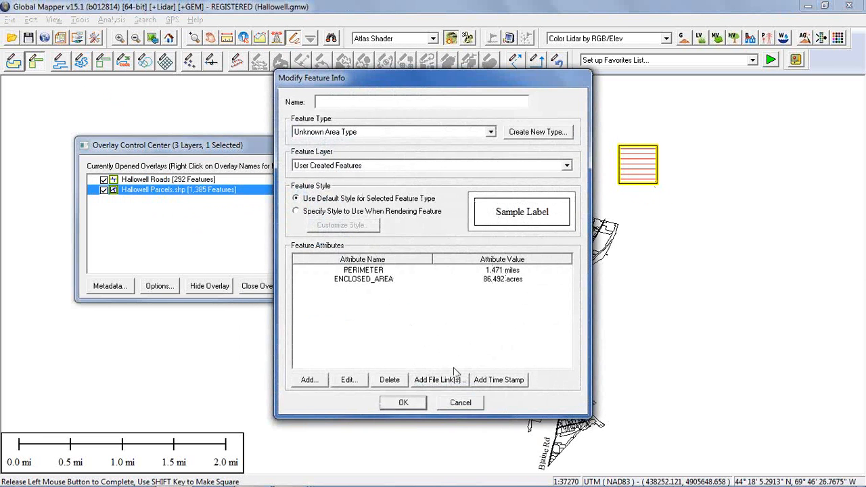
left_click(405, 404)
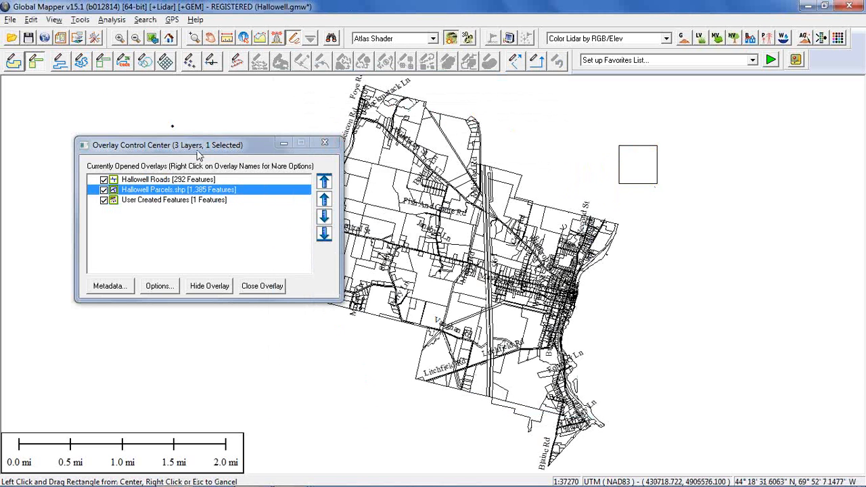
Close the User Created Features layer without saving a workspace, moving the Overlay Control Center clear of the map
left_click_drag(231, 148, 202, 152)
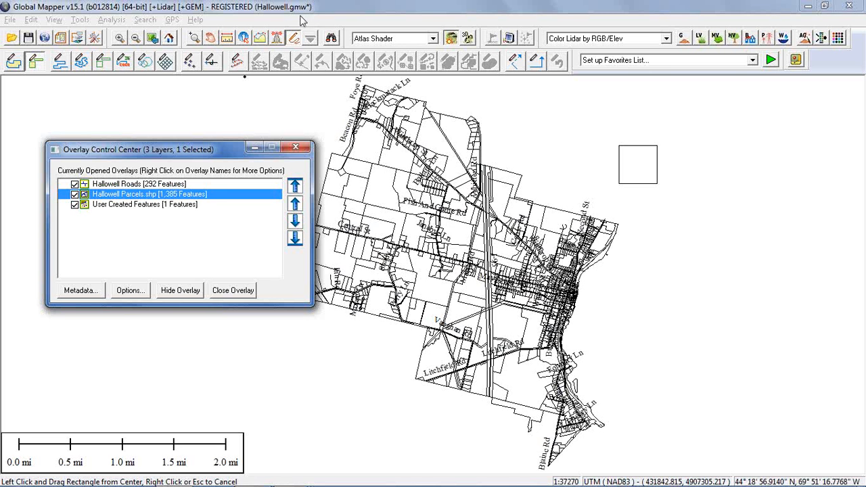
left_click_drag(202, 149, 179, 144)
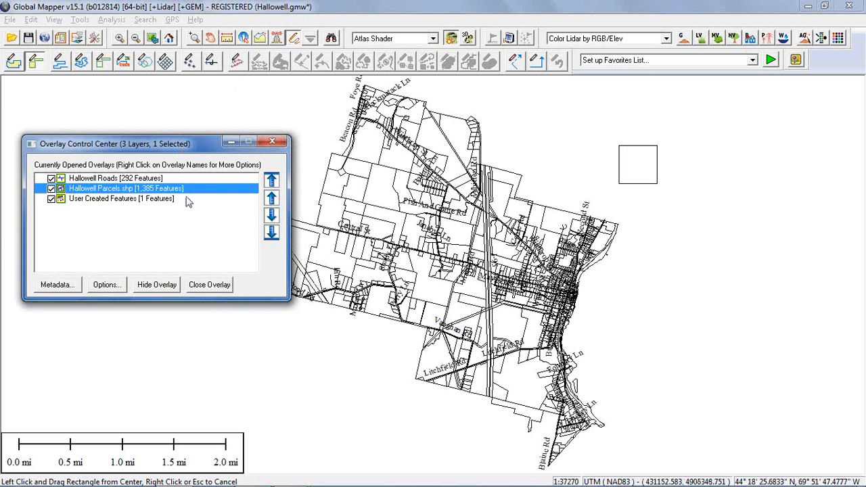
left_click(160, 199)
left_click(217, 287)
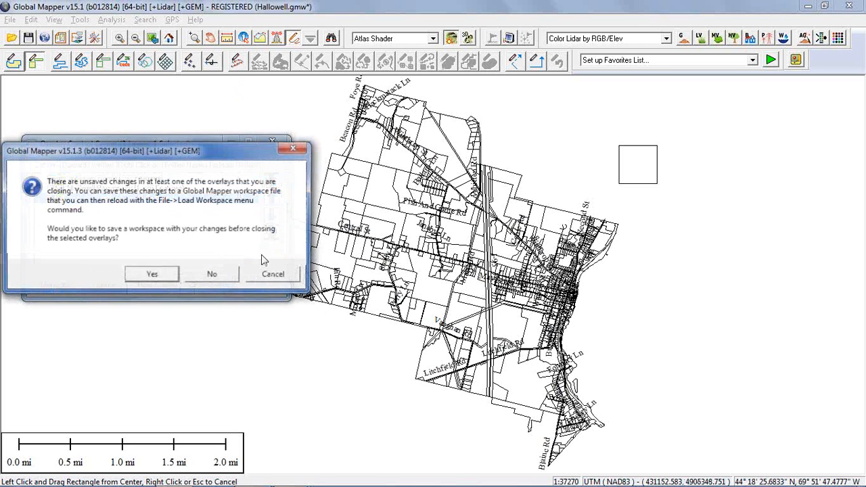
left_click(230, 274)
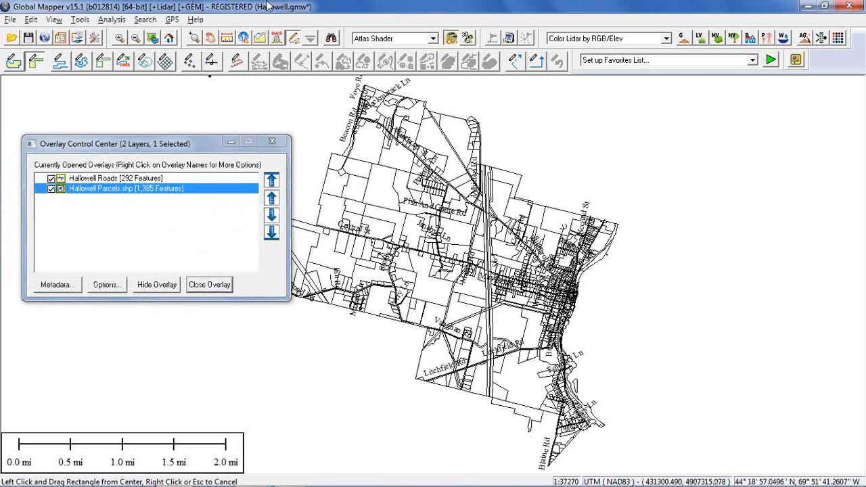
Open the vector data search for all enabled layers and maximize its window
left_click(330, 39)
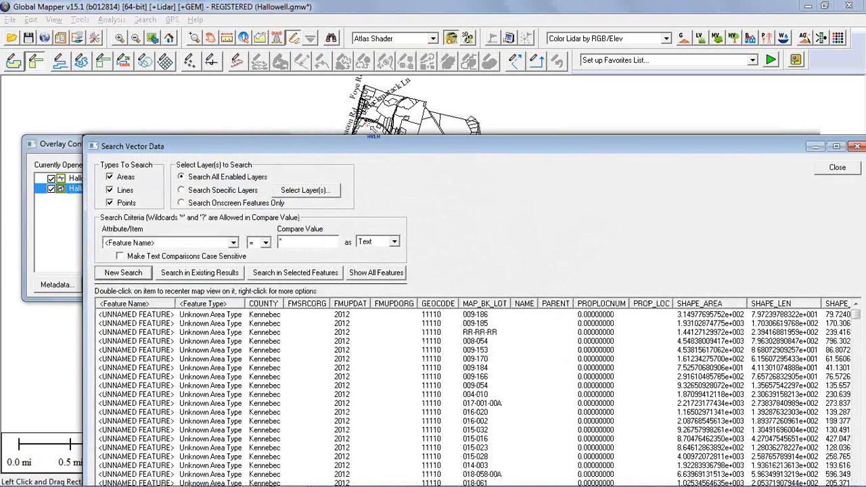
left_click_drag(378, 155, 319, 67)
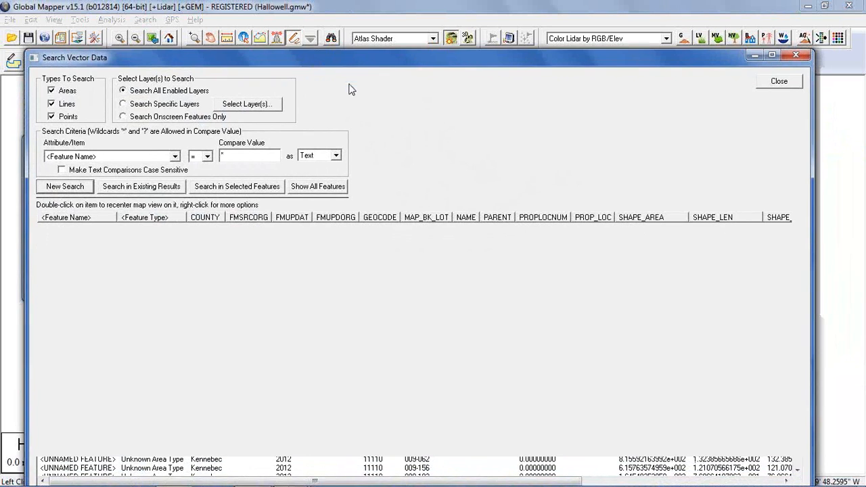
mouse_move(382, 60)
left_mouse_down()
mouse_move(377, 40)
mouse_move(379, 61)
left_mouse_up()
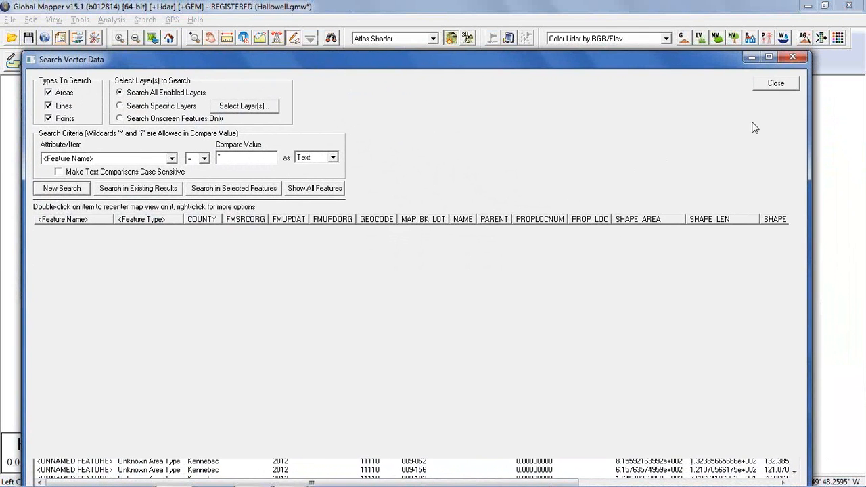
left_click(768, 57)
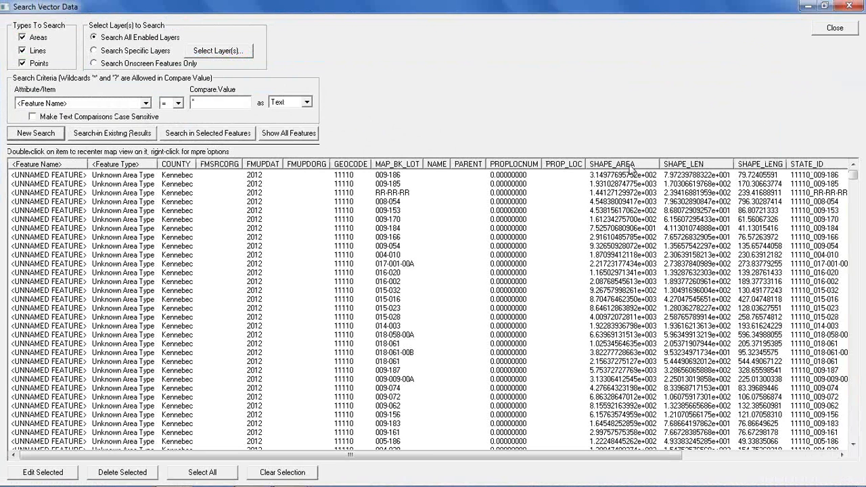
Sort the search results by SHAPE_AREA in descending order, report statistics for that attribute, and close the vector search
left_click(631, 168)
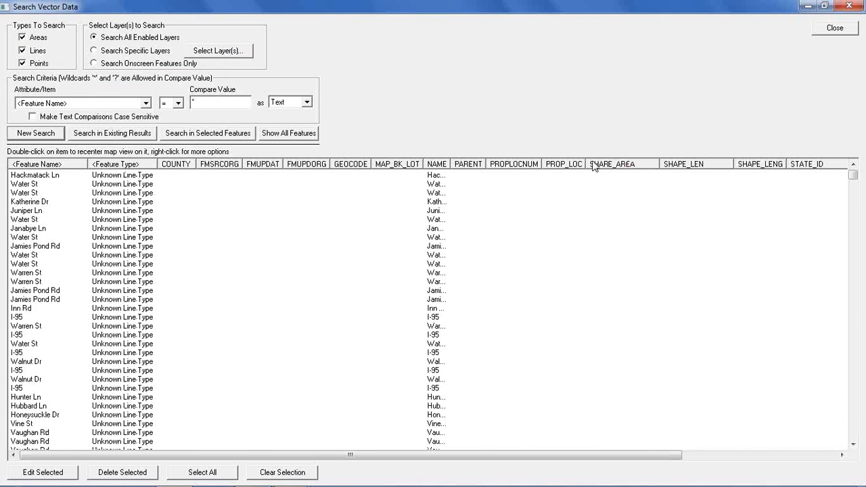
left_click(618, 166)
right_click(611, 186)
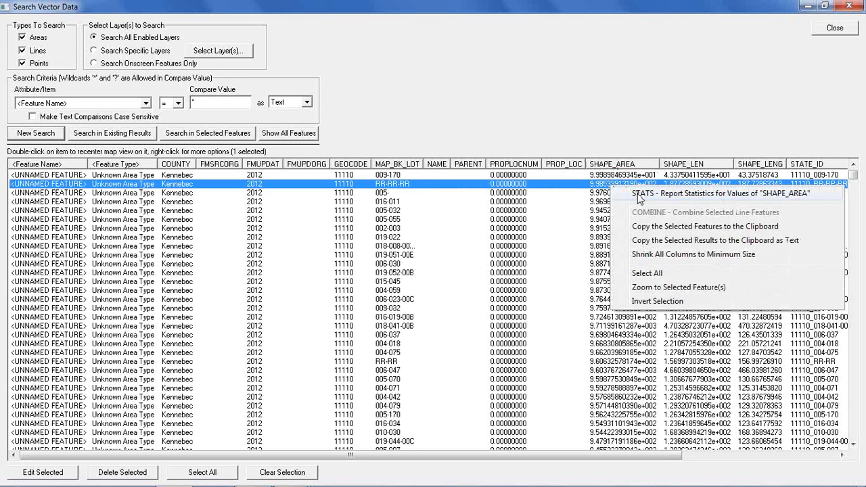
left_click(639, 194)
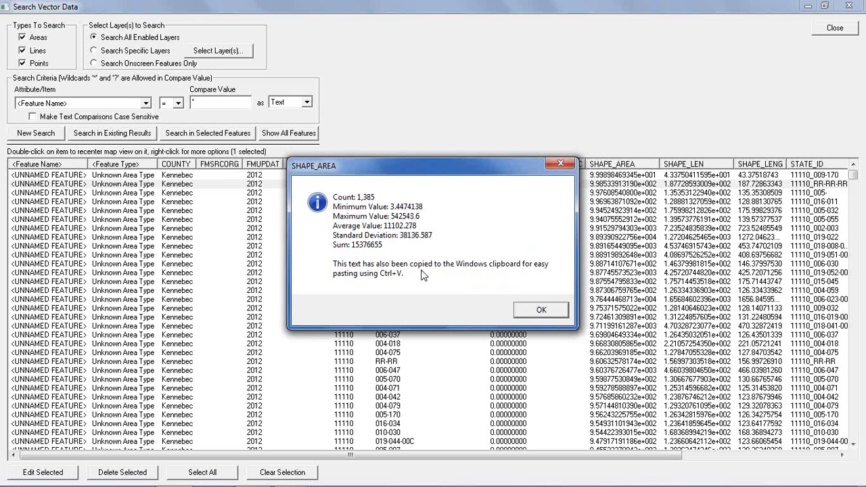
left_click(545, 313)
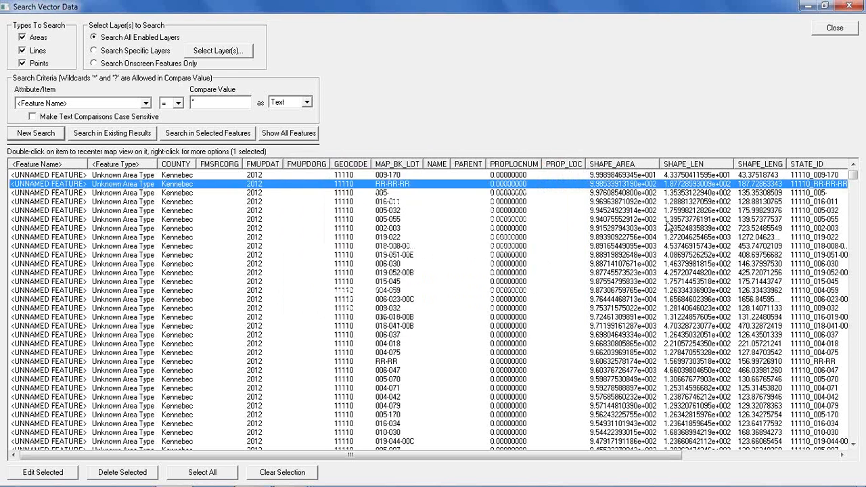
left_click(836, 30)
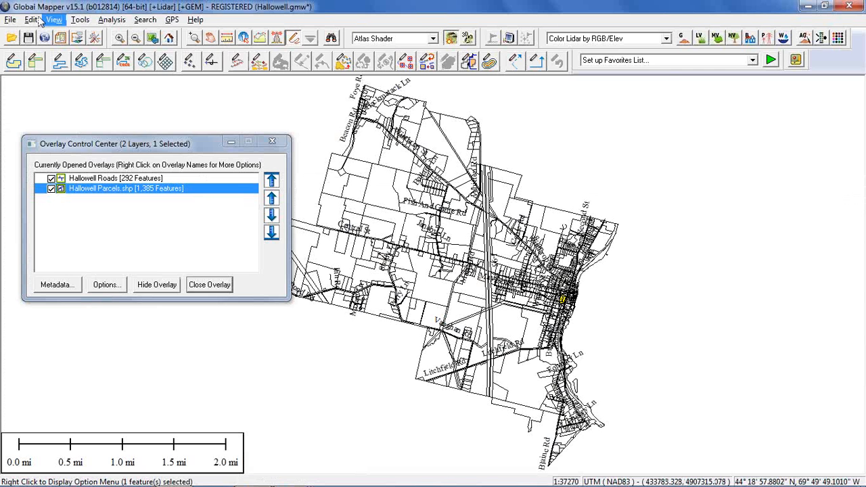
Examine the file types available for opening data files, moving the dialog clear, and leave without opening a file
left_click(10, 19)
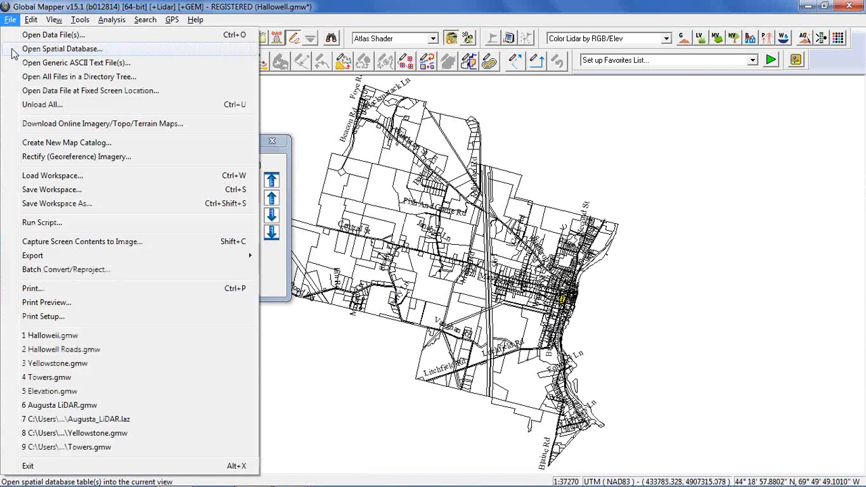
left_click(53, 35)
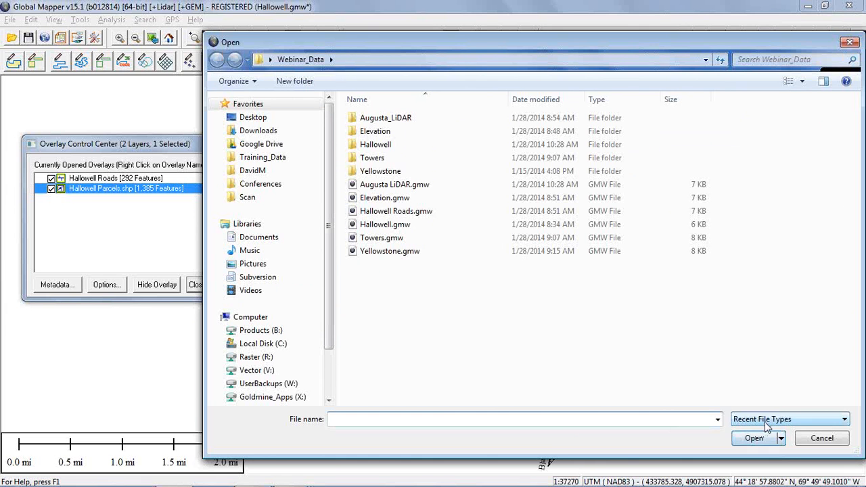
left_click_drag(492, 44, 397, 17)
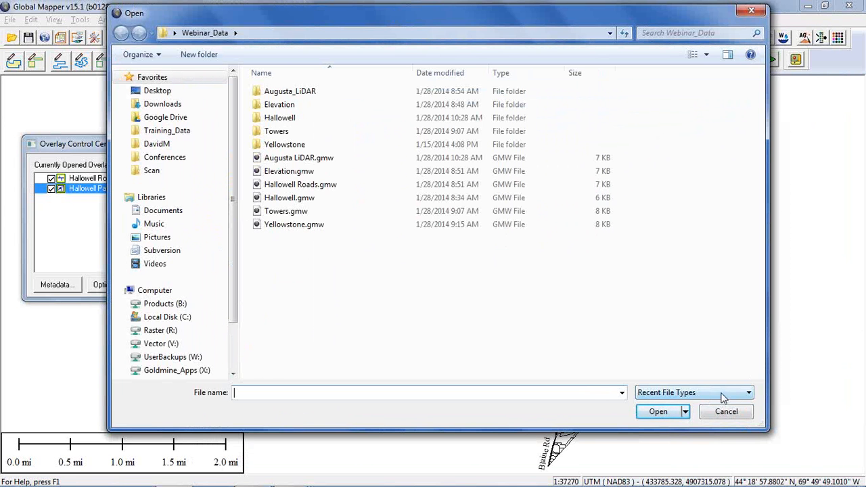
left_click(727, 397)
left_click(710, 394)
left_click(726, 413)
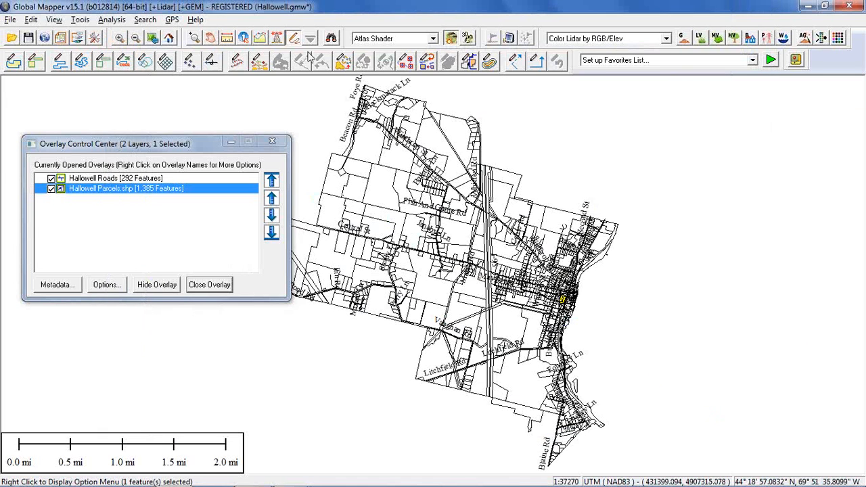
Reopen the vector data search, request statistics for the COUNTY attribute, and close the search
left_click(331, 38)
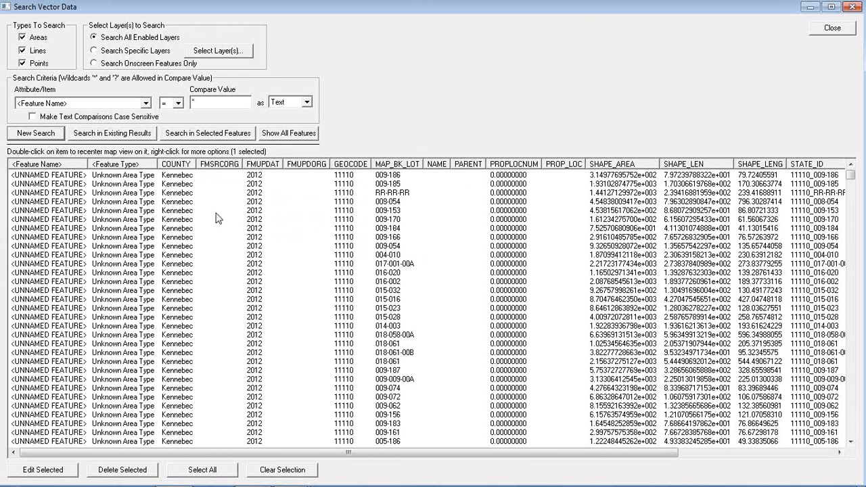
right_click(181, 213)
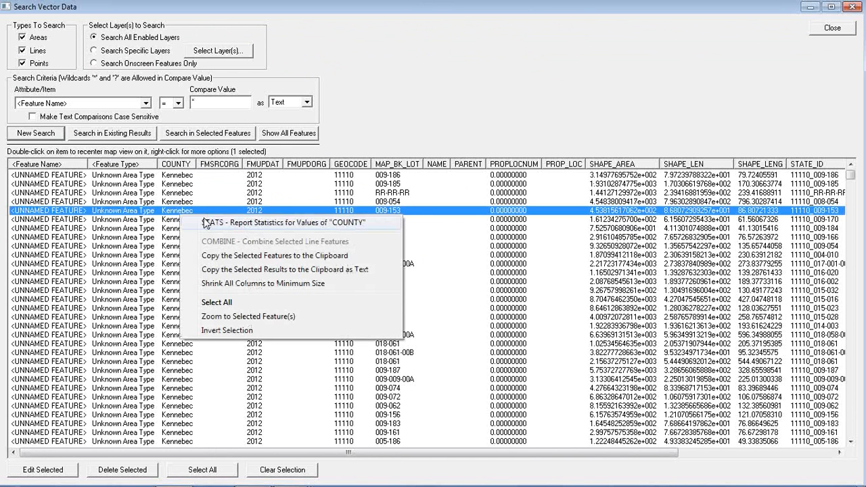
left_click(205, 223)
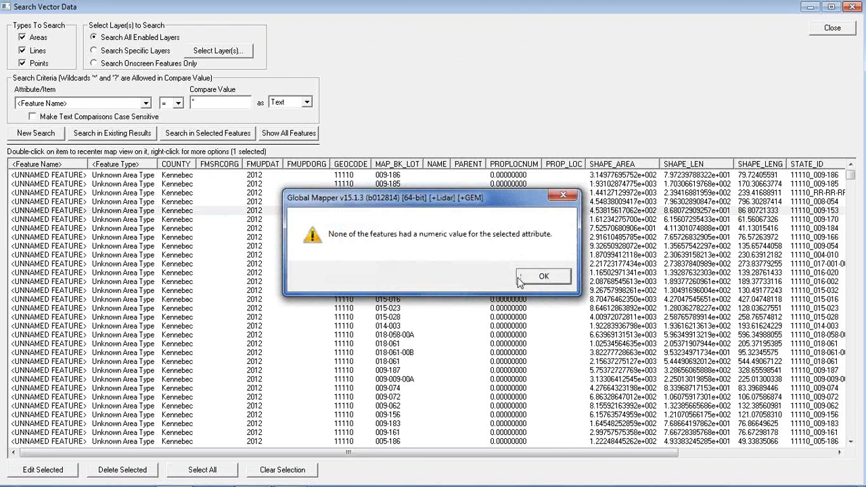
left_click(541, 277)
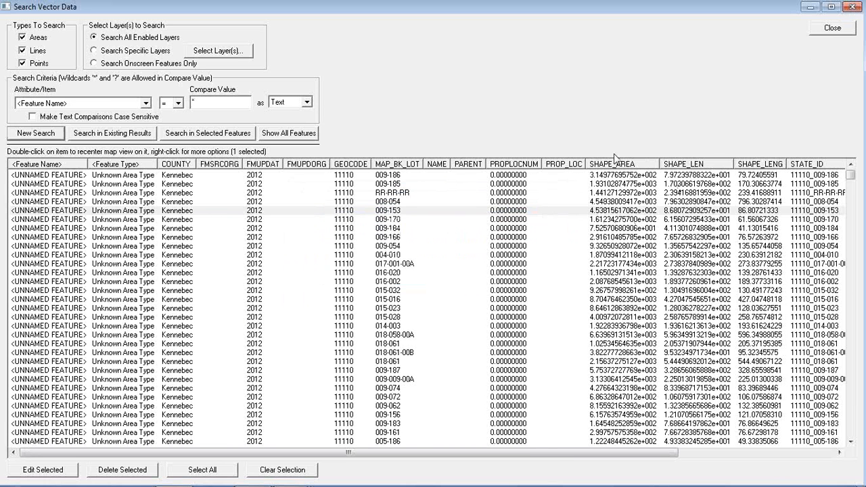
left_click(832, 28)
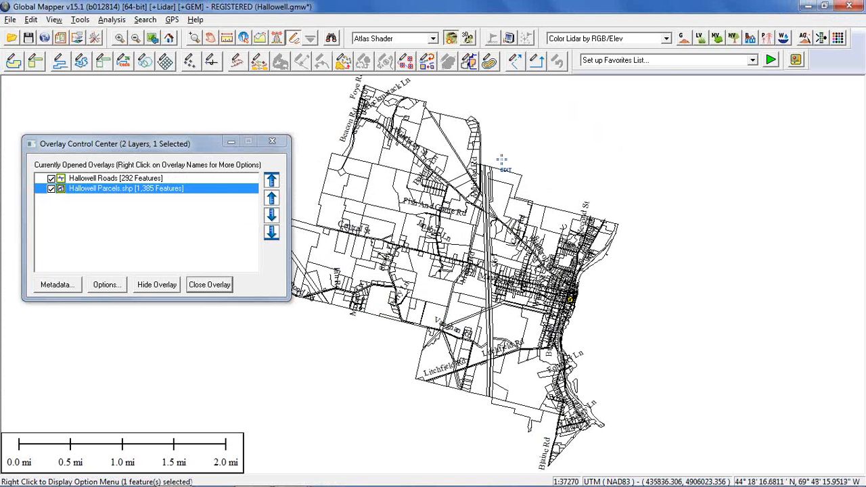
Unload all Hallowell layers and load the dbo.test table from the MSSQL spatial database connection
key("ctrl+u")
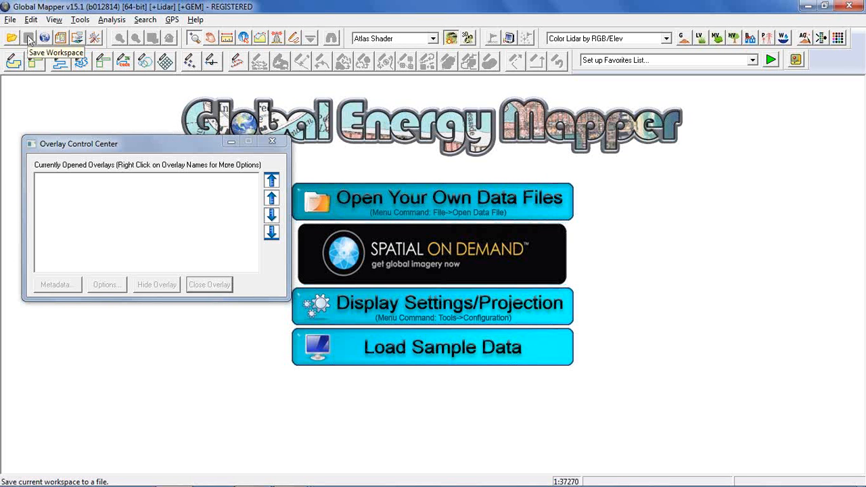
left_click(10, 20)
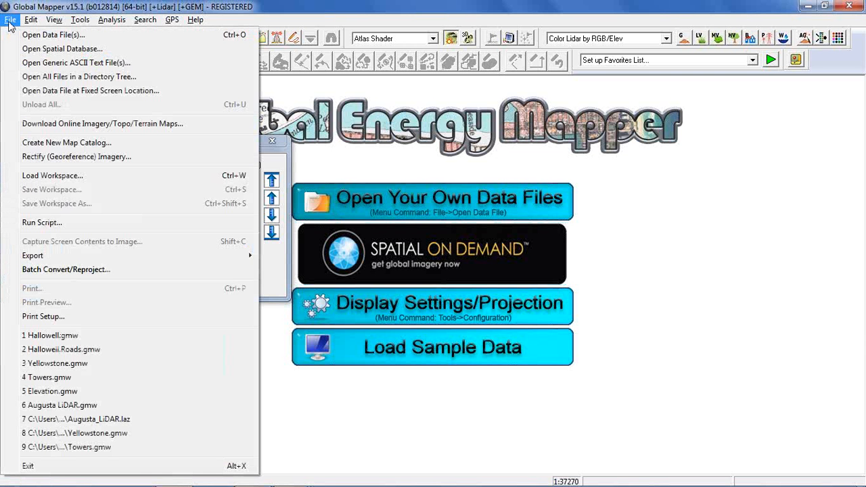
left_click(27, 53)
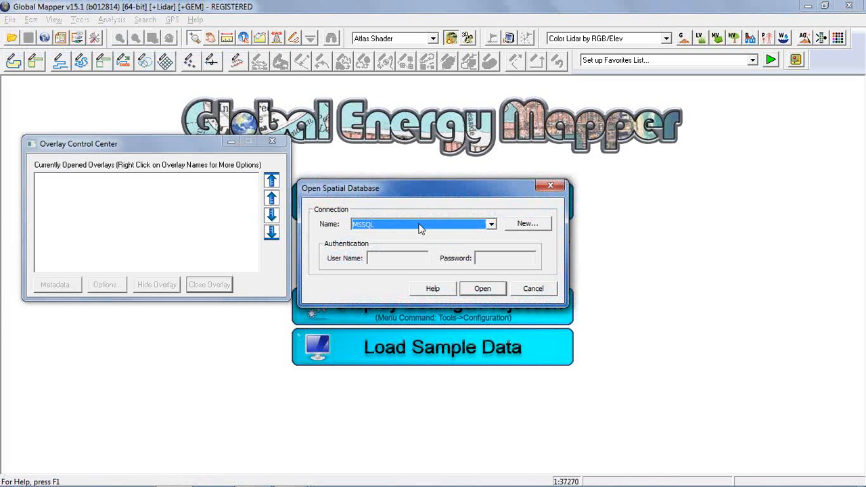
left_click(483, 290)
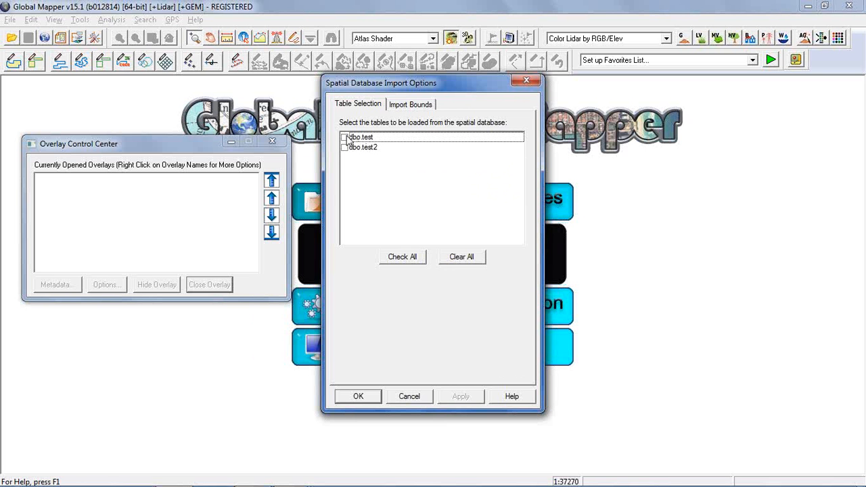
left_click(345, 138)
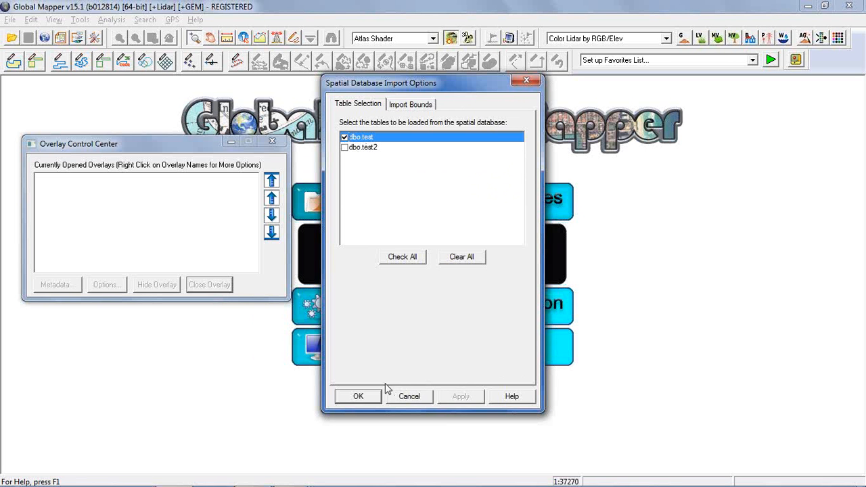
left_click(359, 397)
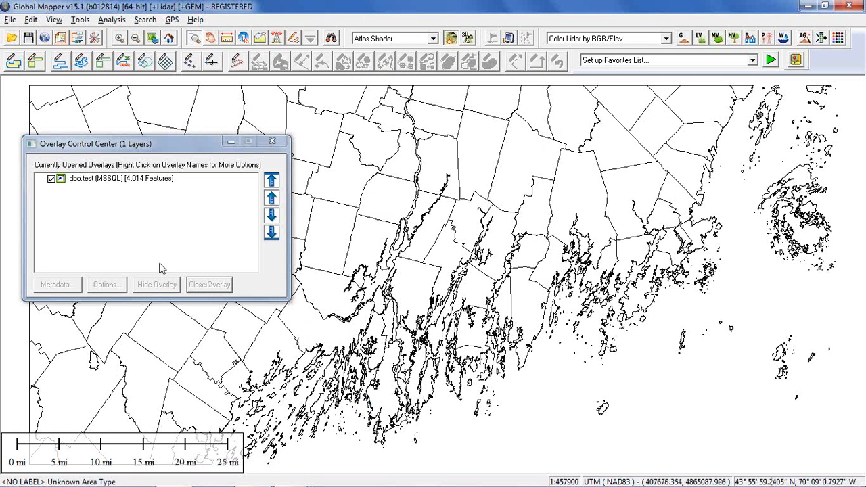
left_click(10, 19)
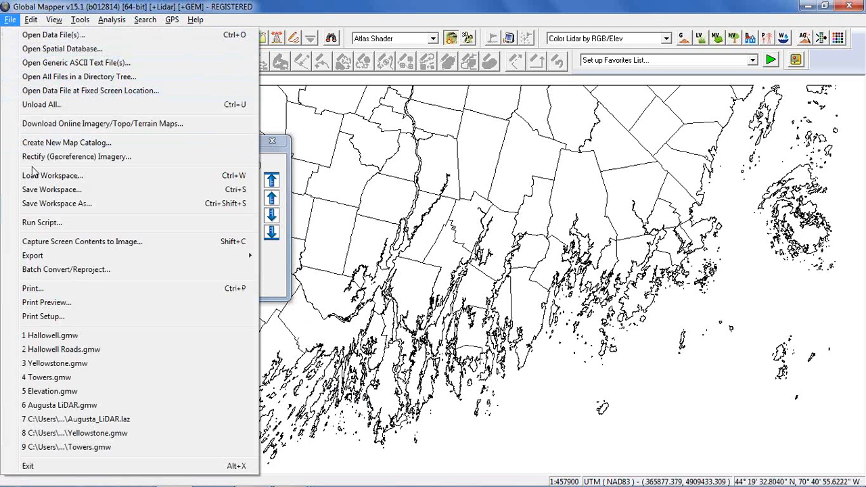
mouse_move(49, 256)
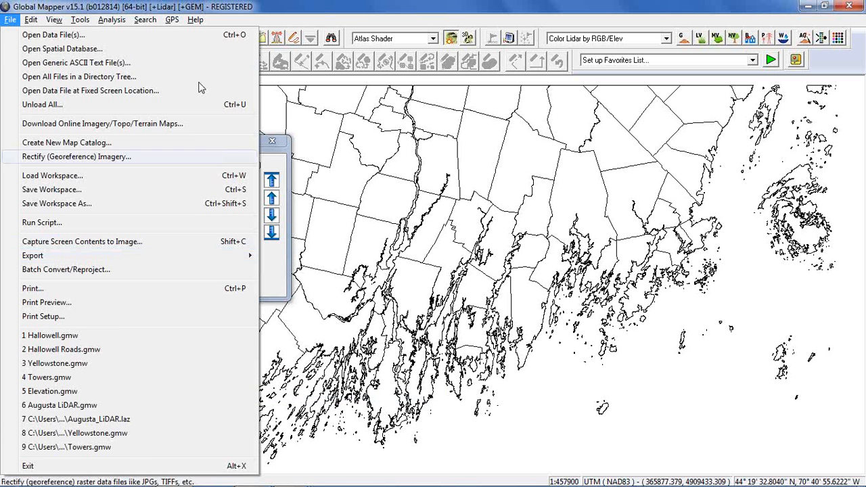
left_click(354, 3)
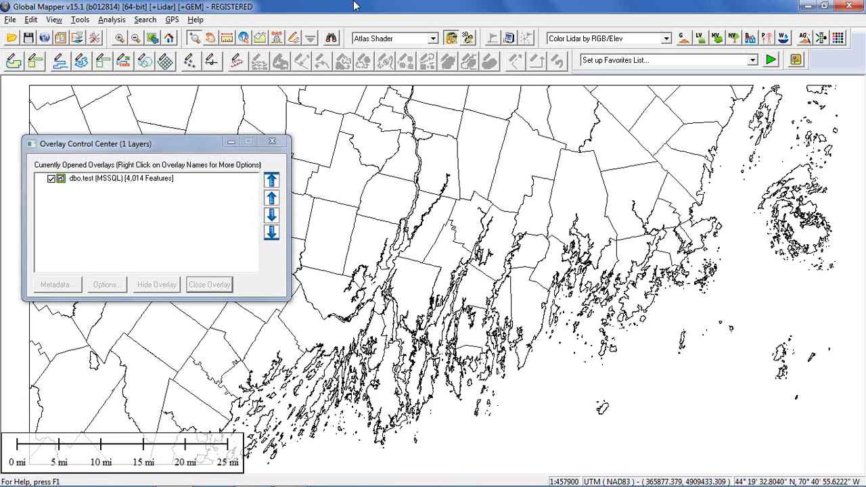
Load the GlobCover ESA 2009 (Global Land Cover - 300 m Resolution) online land cover source for the current screen bounds
left_click(44, 38)
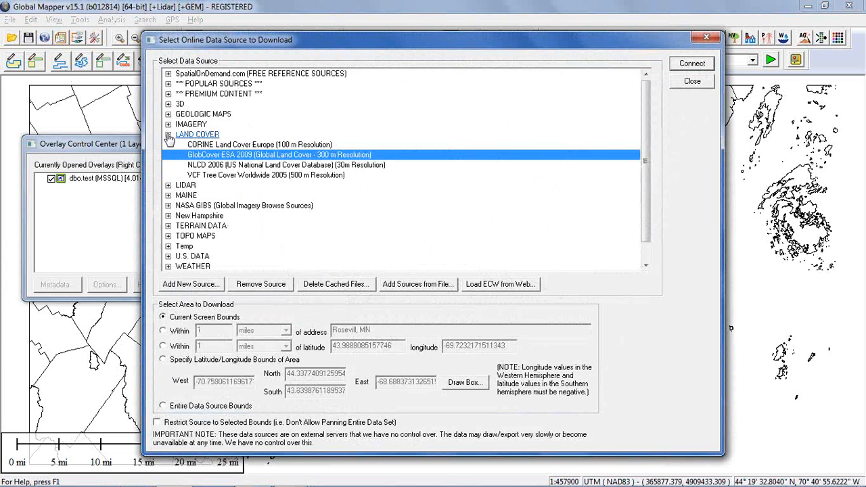
left_click(168, 134)
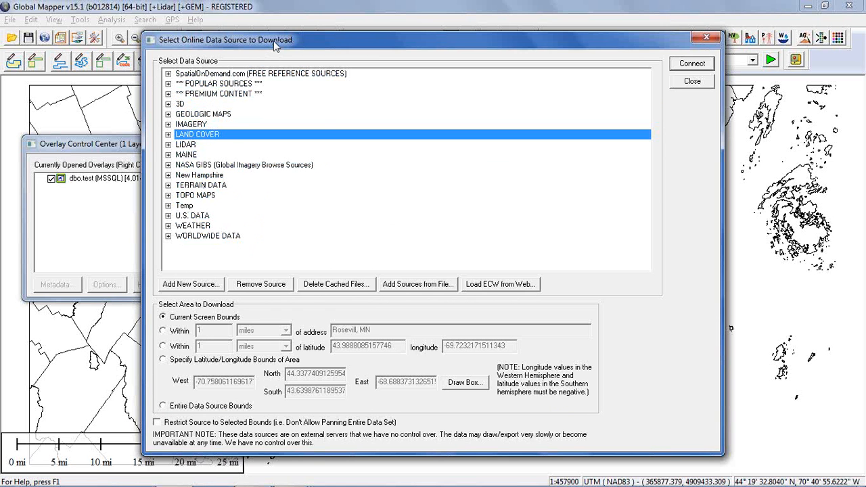
left_click_drag(275, 46, 270, 33)
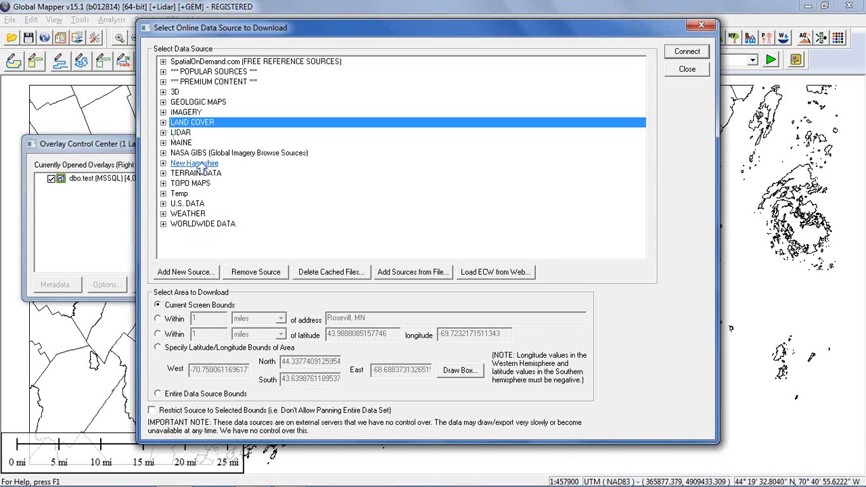
left_click(186, 123)
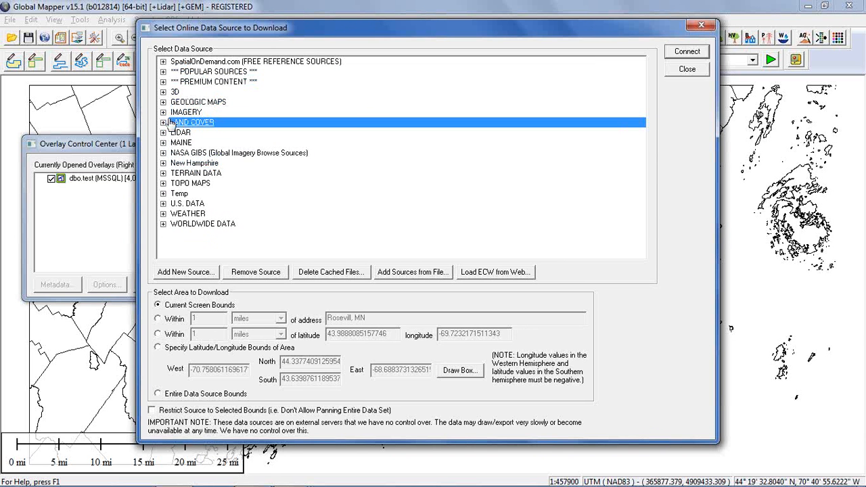
left_click(163, 123)
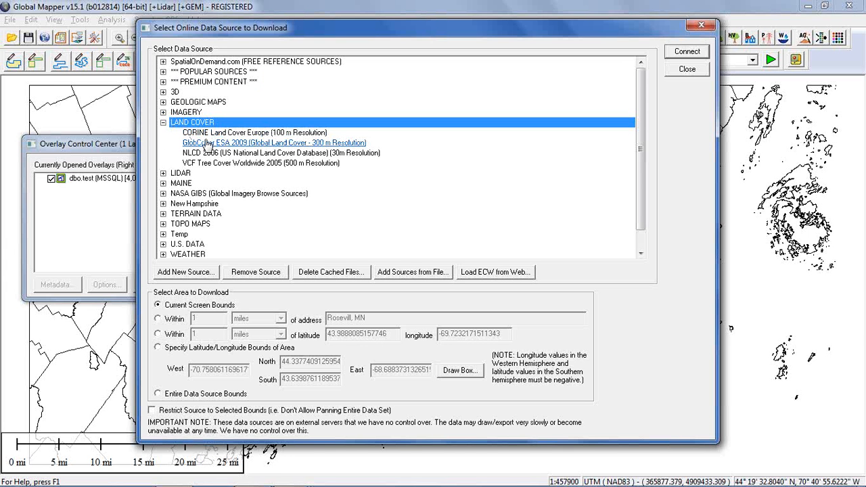
left_click(312, 145)
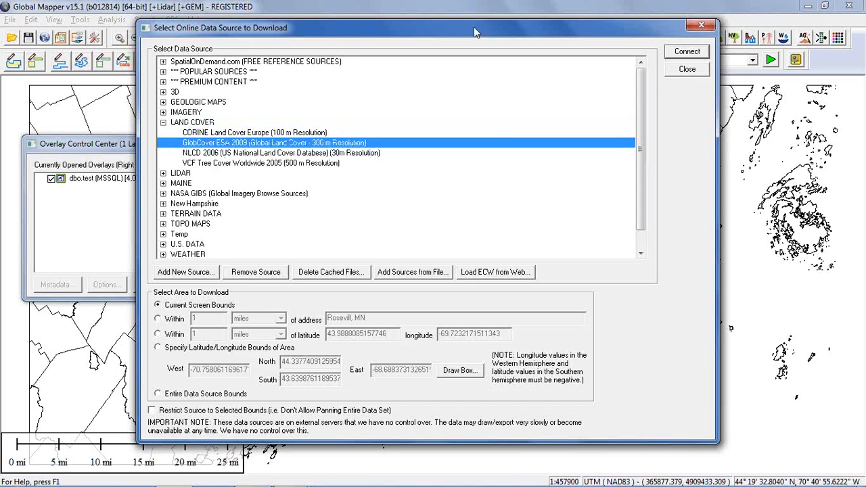
mouse_move(473, 26)
left_mouse_down()
mouse_move(413, 156)
mouse_move(439, 62)
mouse_move(475, 33)
left_mouse_up()
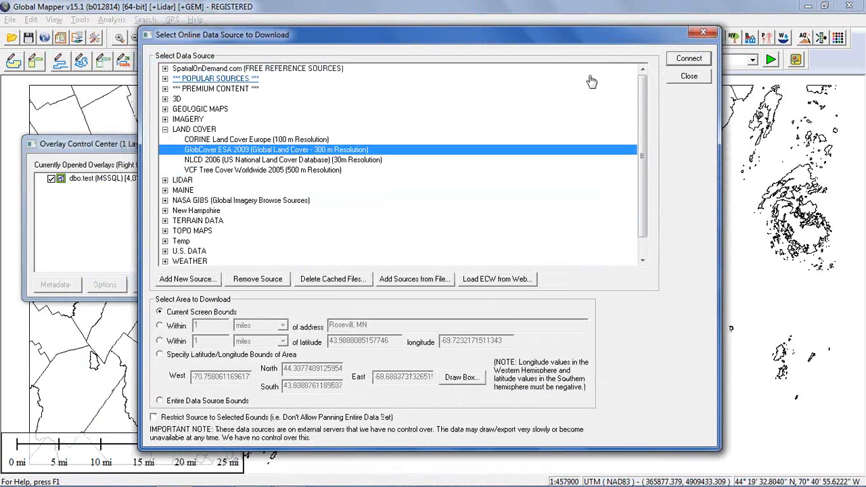
left_click(685, 61)
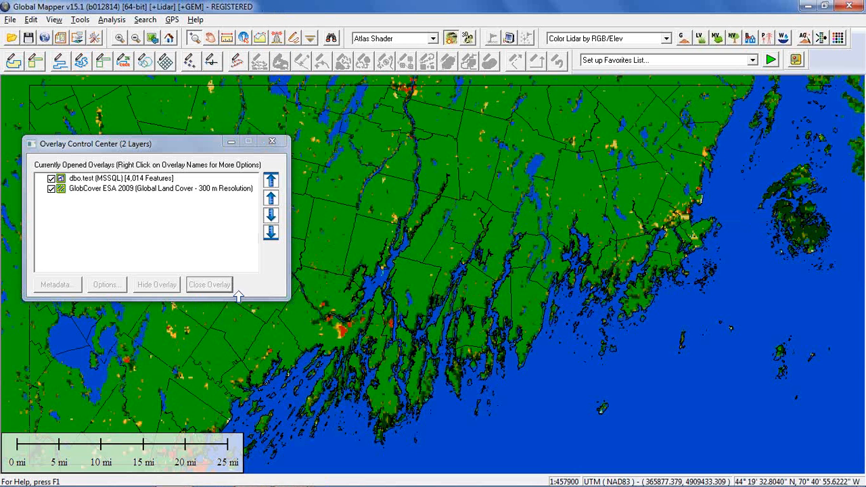
Apply a map legend based on the color palette, keeping the land cover palette entries as offered
left_click(61, 38)
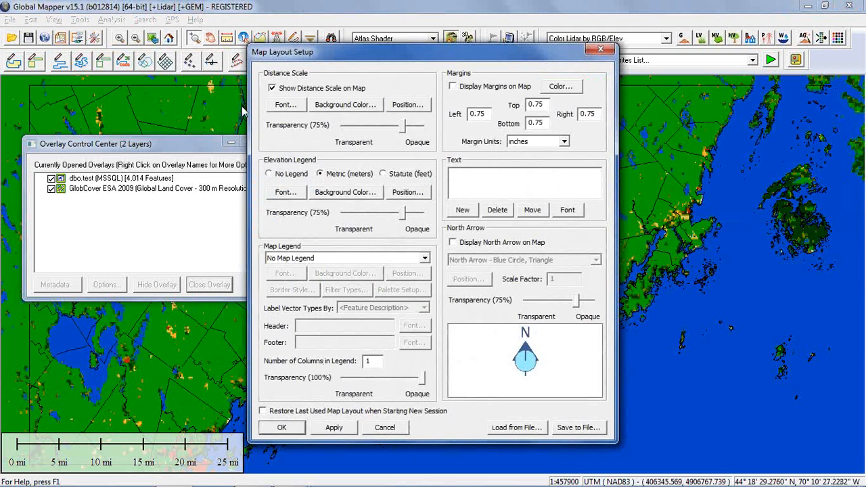
left_click(322, 258)
left_click(325, 286)
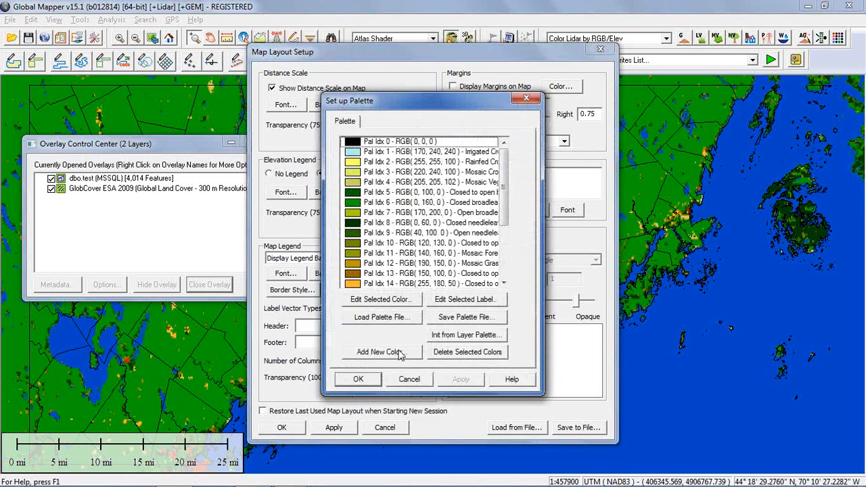
left_click(357, 380)
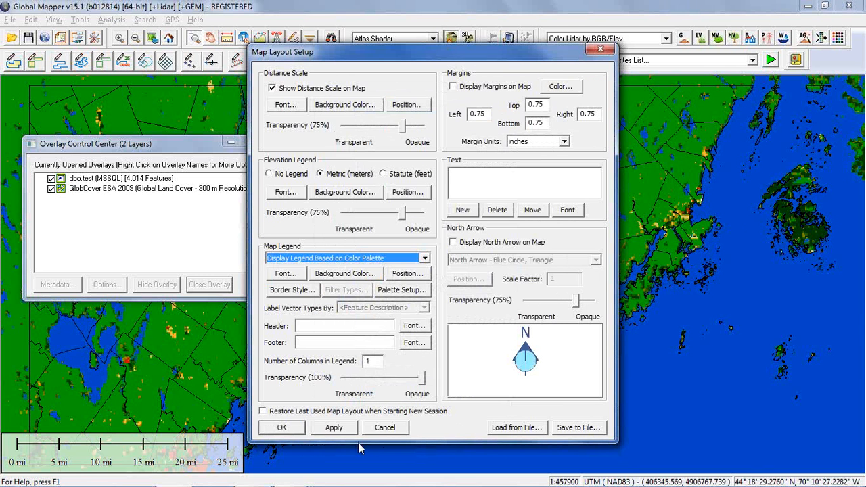
left_click(334, 428)
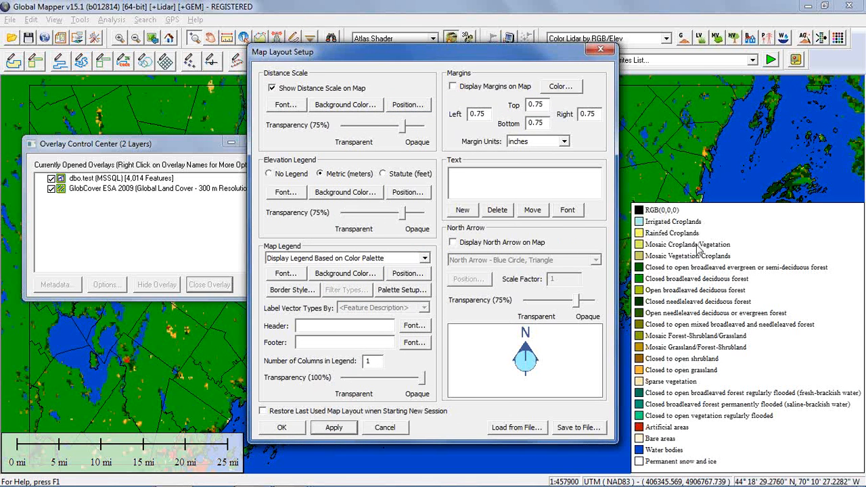
Set the map layout to use no map legend and apply it
left_click(416, 259)
left_click(415, 269)
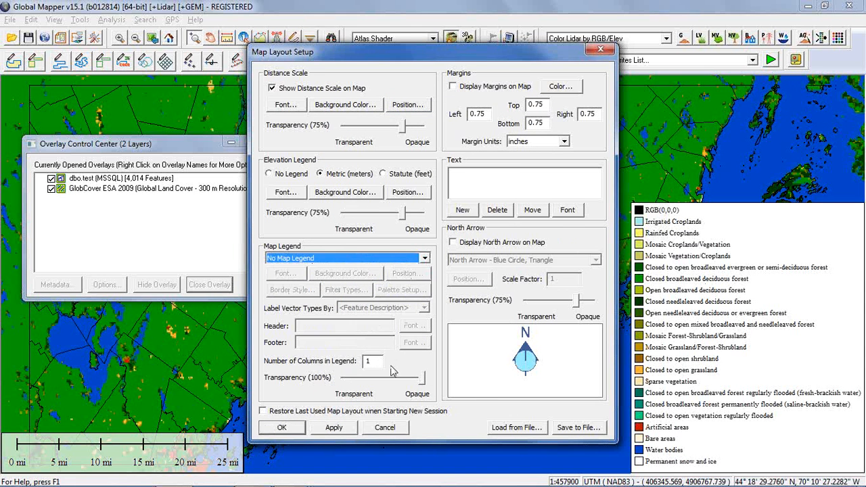
left_click(317, 429)
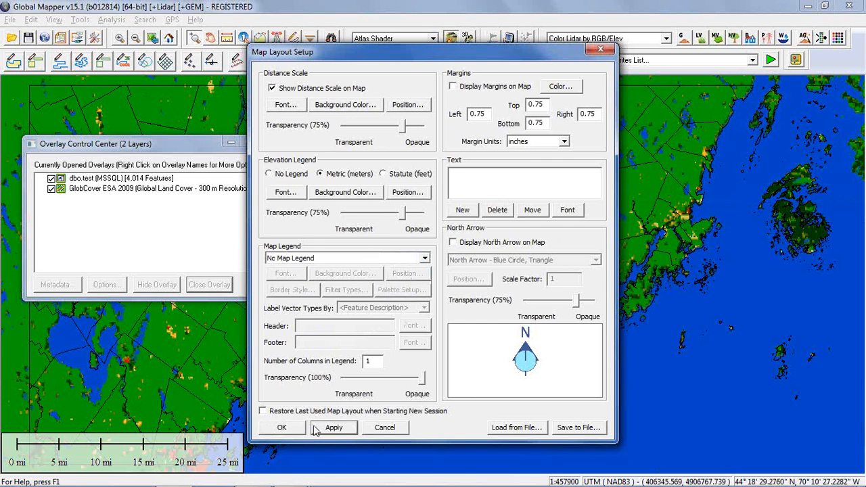
left_click(296, 432)
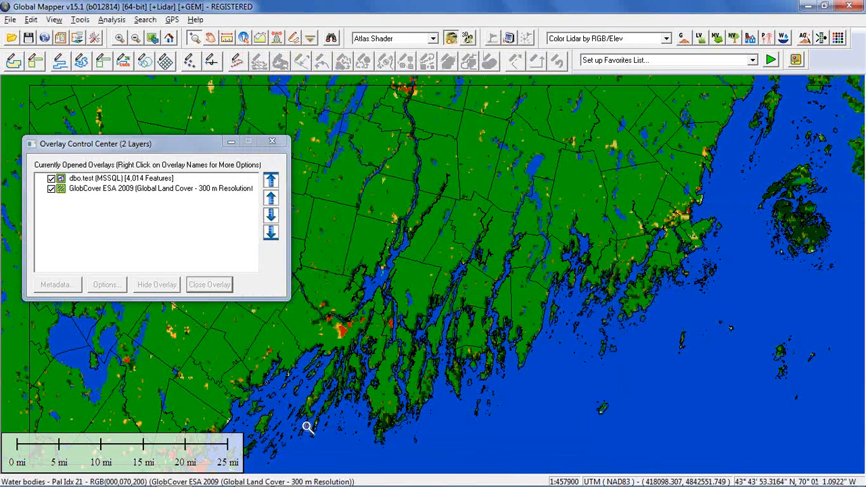
Close the GlobCover ESA 2009 overlay and unload the remaining dbo.test layer
left_click(103, 192)
left_click(205, 287)
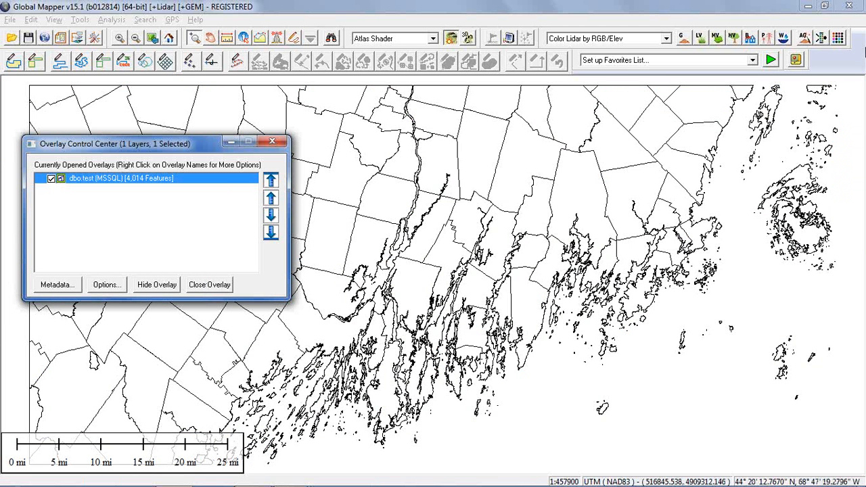
key("ctrl+u")
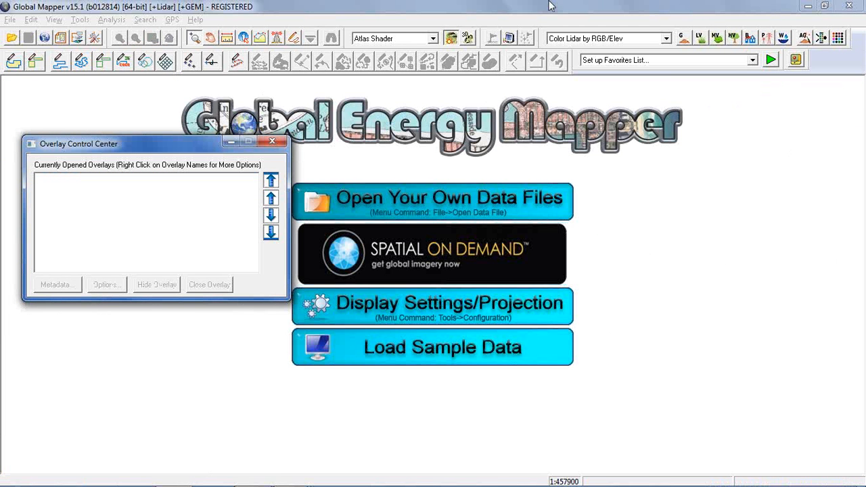
left_click_drag(206, 146, 212, 134)
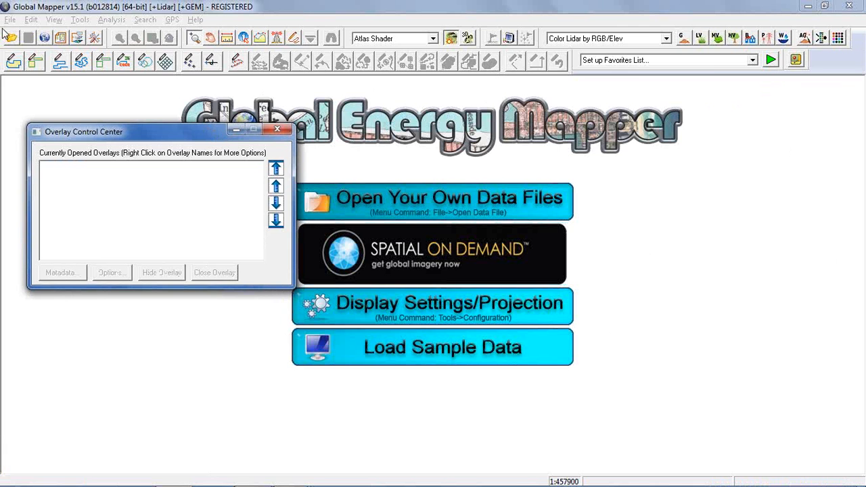
Open the online data sources and browse the MLS and MODIS layers in the NASA GIBS (Global Imagery Browse Sources) group
left_click(45, 39)
left_click(169, 135)
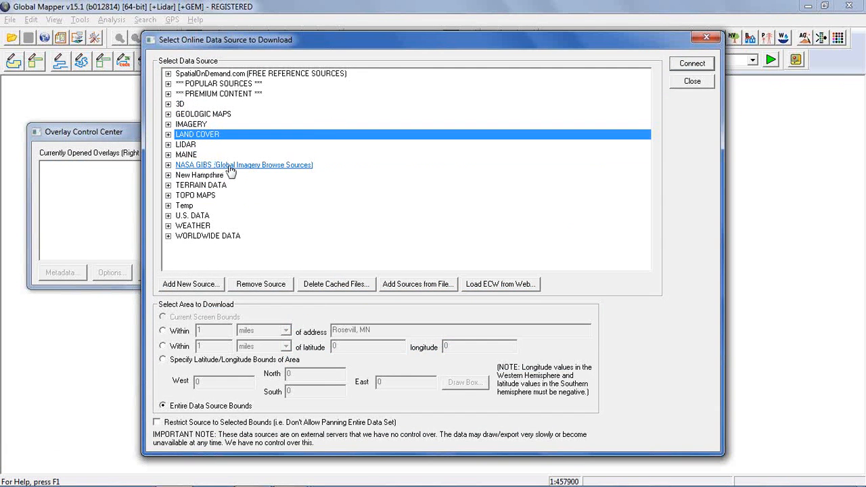
left_click(168, 165)
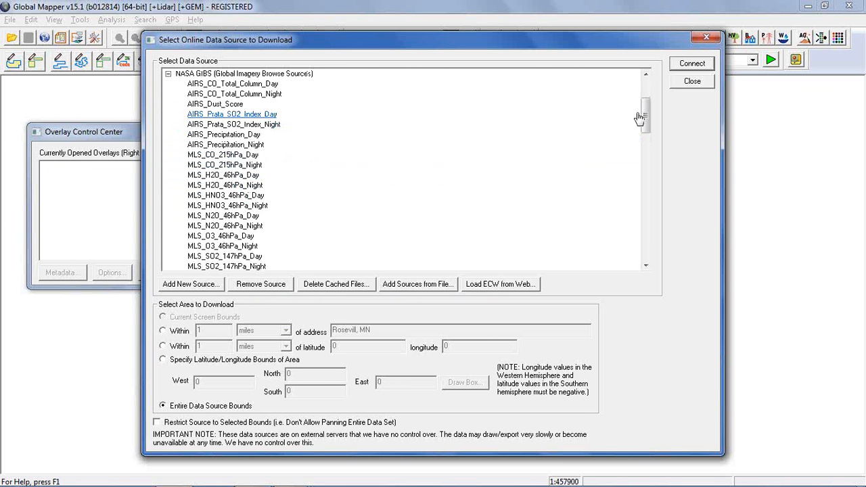
mouse_move(648, 114)
left_mouse_down()
mouse_move(644, 135)
mouse_move(648, 120)
left_mouse_up()
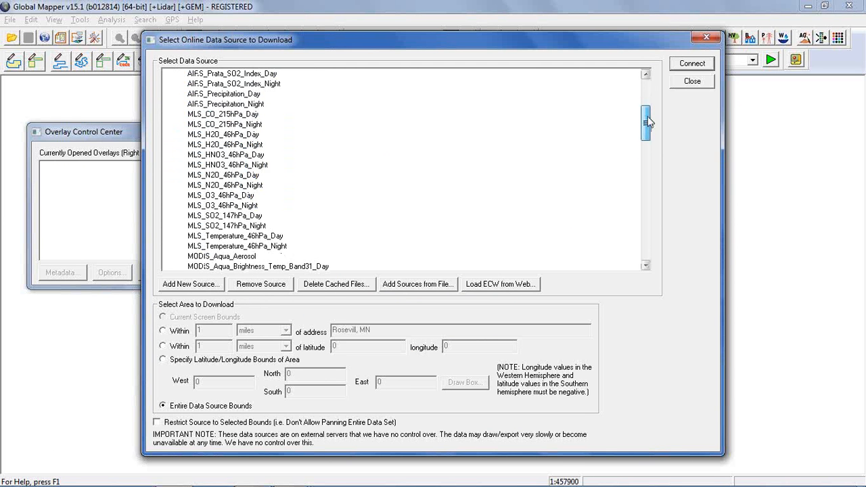
right_click(258, 139)
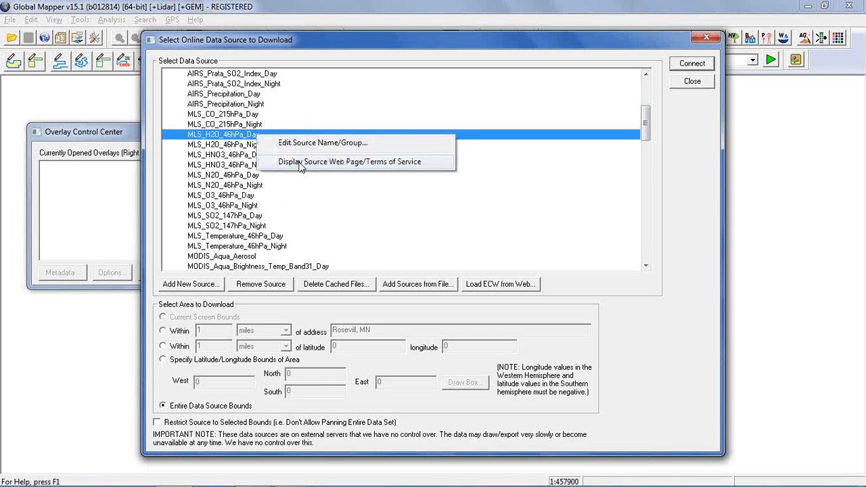
left_click(280, 206)
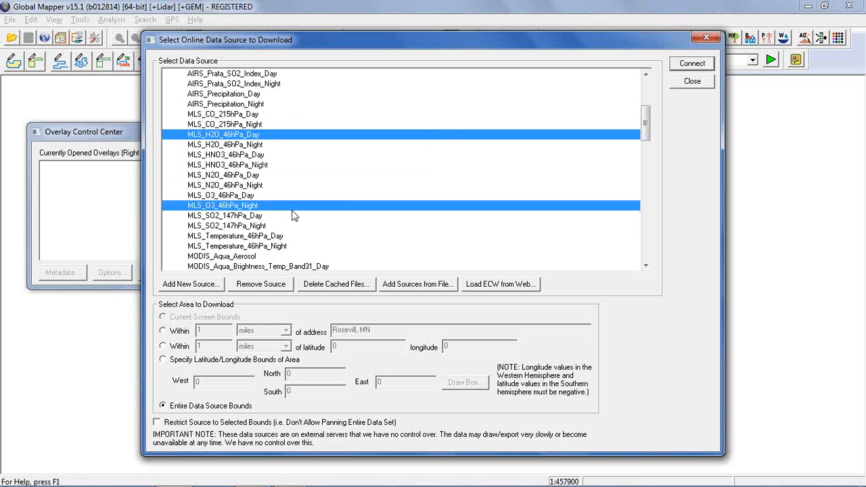
scroll(274, 169, "down", 3)
left_click(279, 166)
scroll(279, 169, "down", 3)
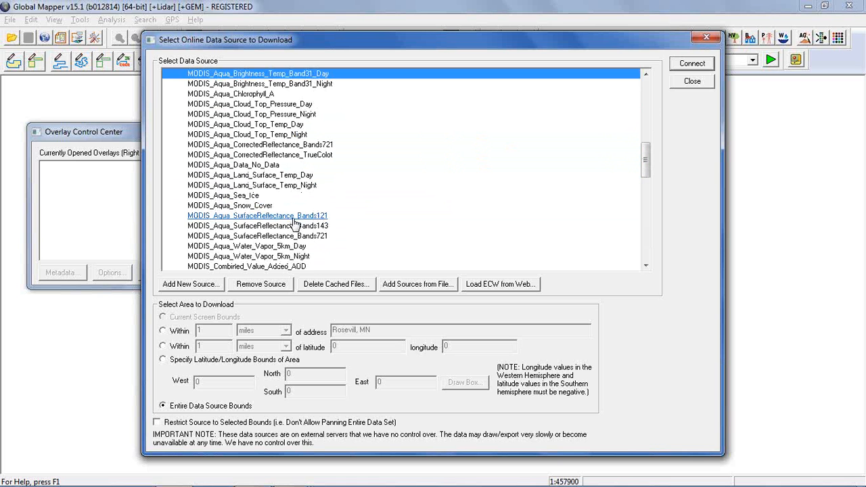
Load the MODIS_Aqua_Cloud_Top_Temp_Day source for the entire data source bounds with the time dimension set to 2014-01-25
left_click(287, 126)
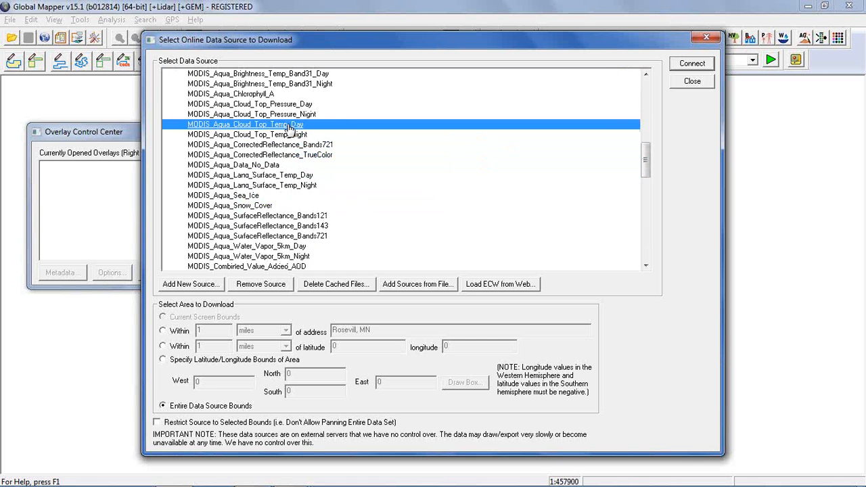
left_click(685, 68)
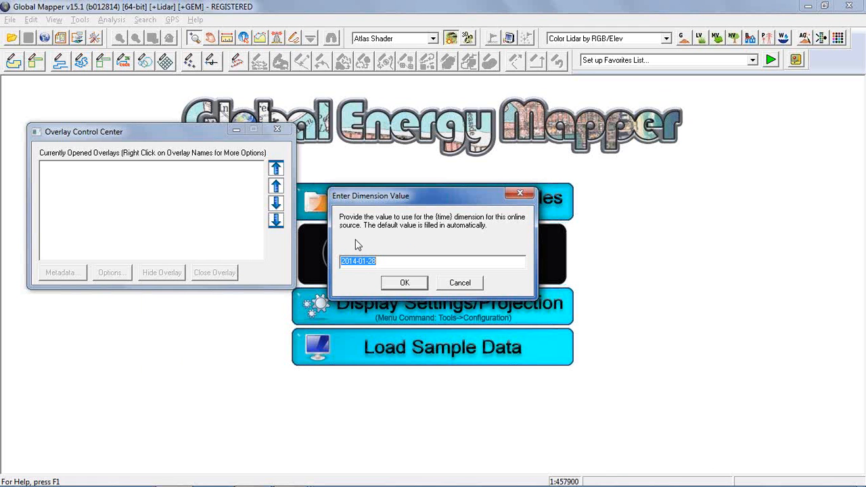
left_click(372, 261)
left_click_drag(372, 261, 368, 262)
type("5")
left_click(404, 284)
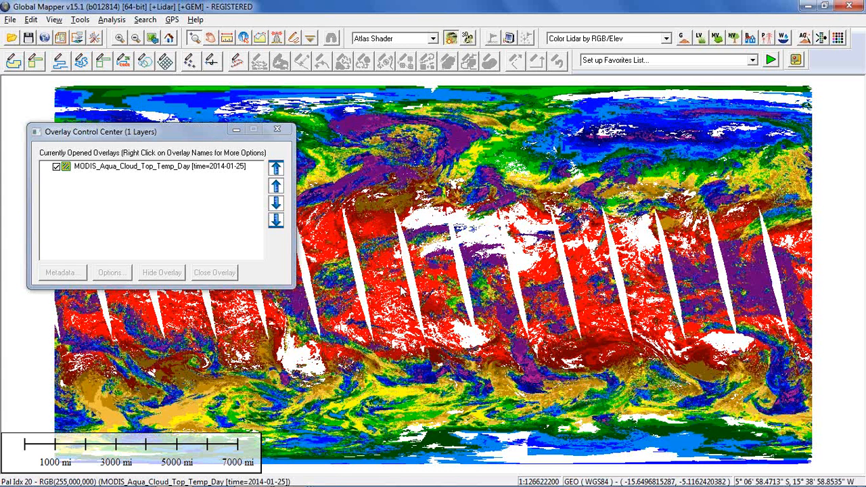
Unload the MODIS cloud temperature layer and load the dbo.test table from the MSSQL spatial database connection
key("ctrl+u")
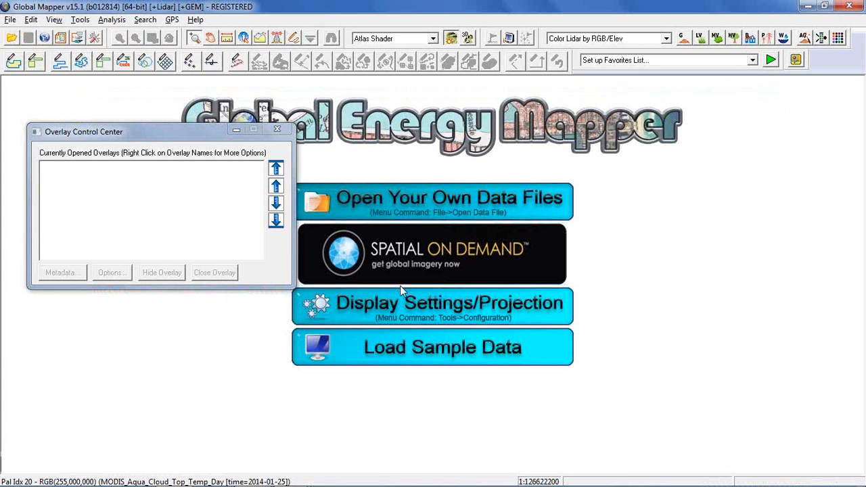
left_click(11, 38)
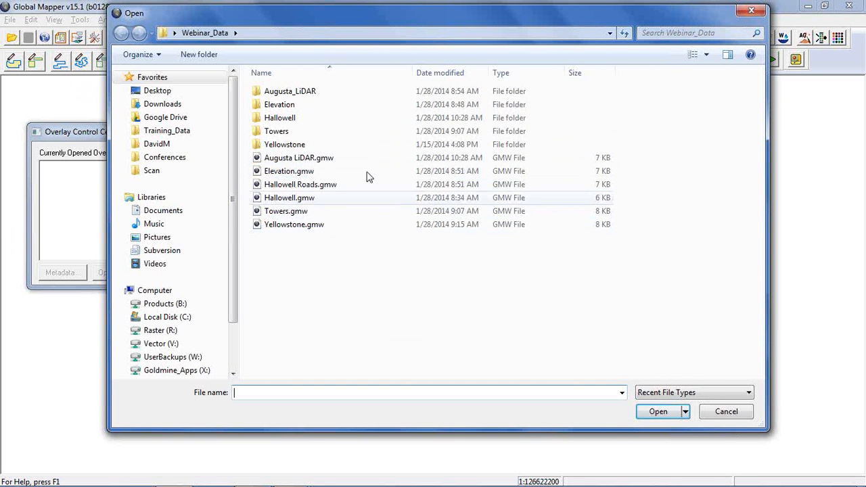
left_click(727, 413)
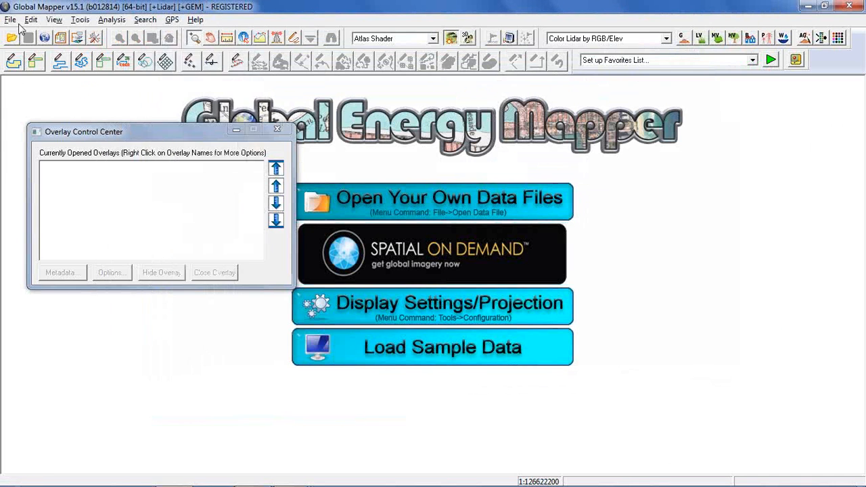
left_click(10, 19)
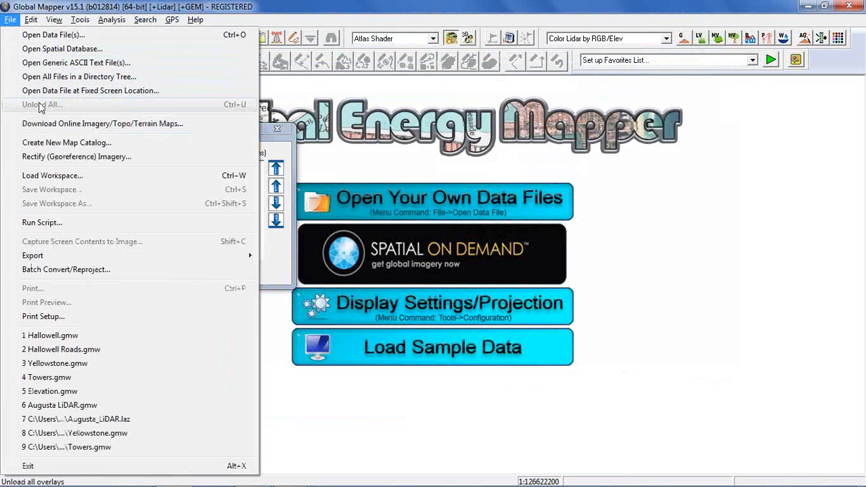
left_click(61, 48)
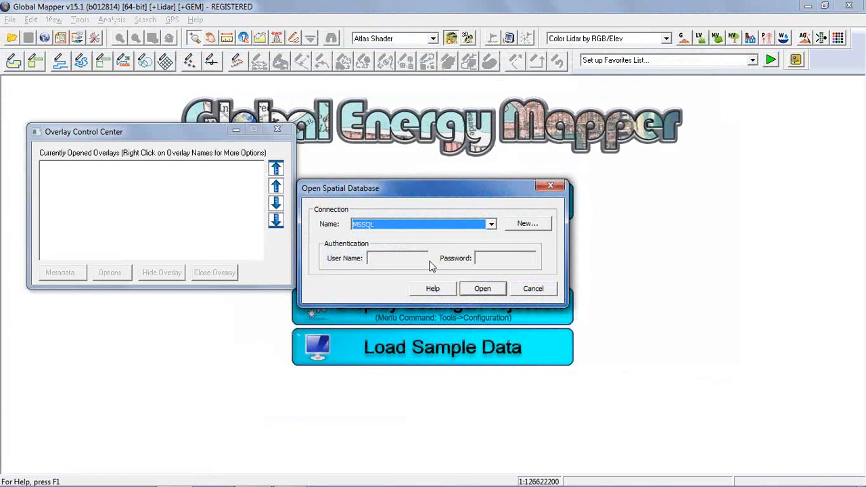
left_click(476, 289)
left_click(344, 137)
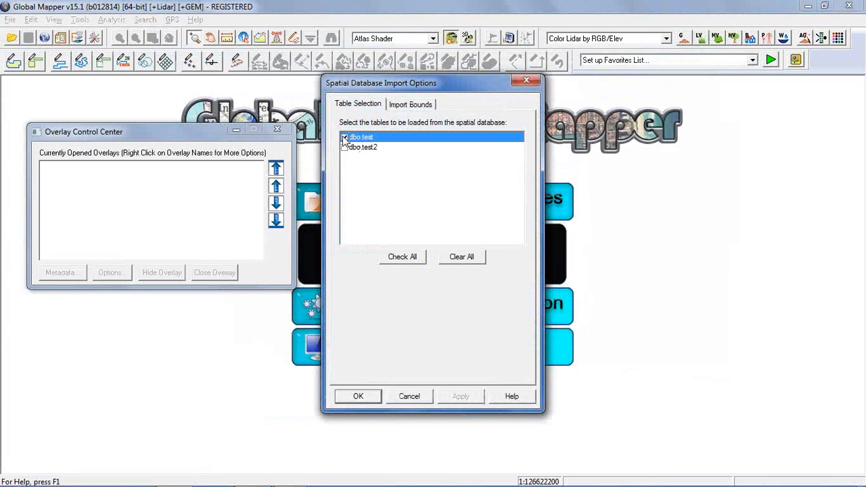
left_click(374, 396)
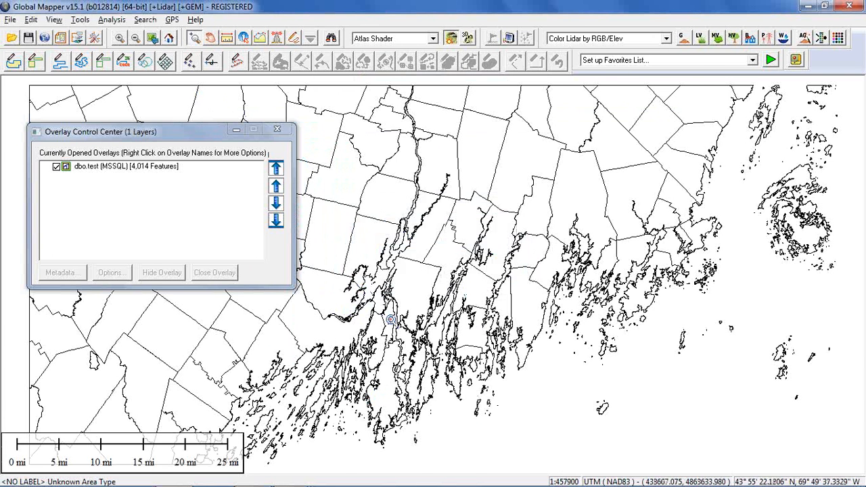
Connect to the USGS National Lidar Dataset (Download via EarthExplorer) online source for the current screen bounds on the coast
scroll(391, 319, "up", 2)
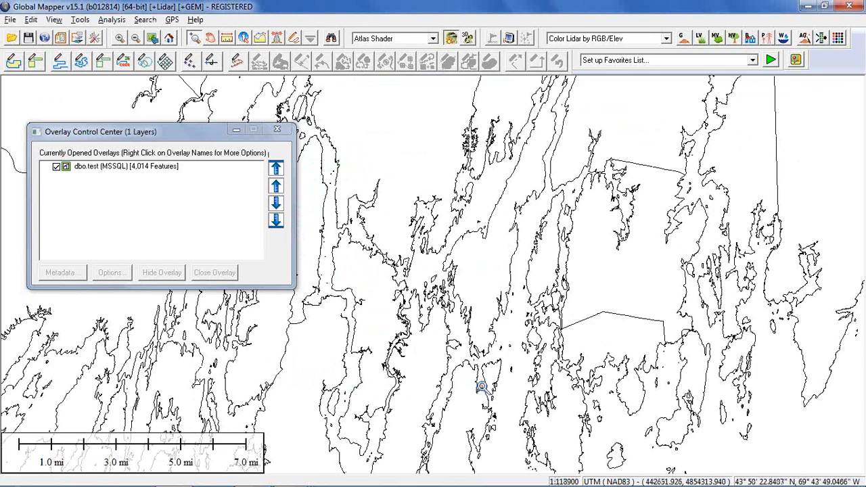
left_click(44, 39)
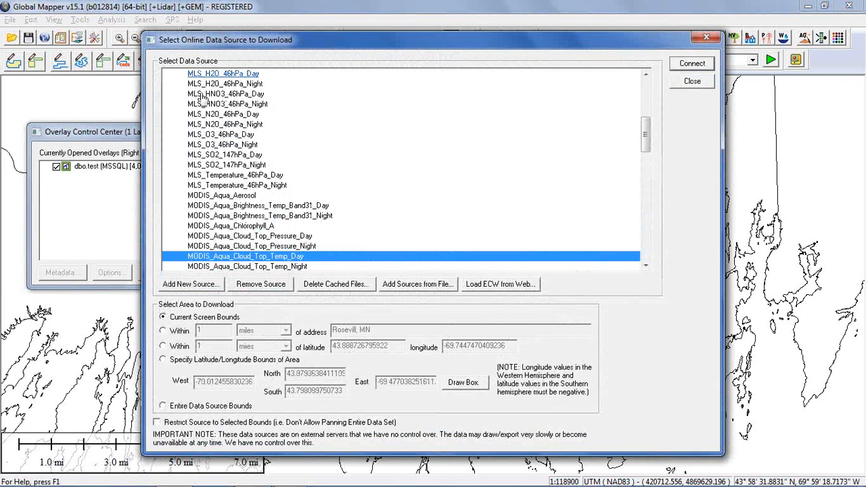
scroll(154, 144, "up", 5)
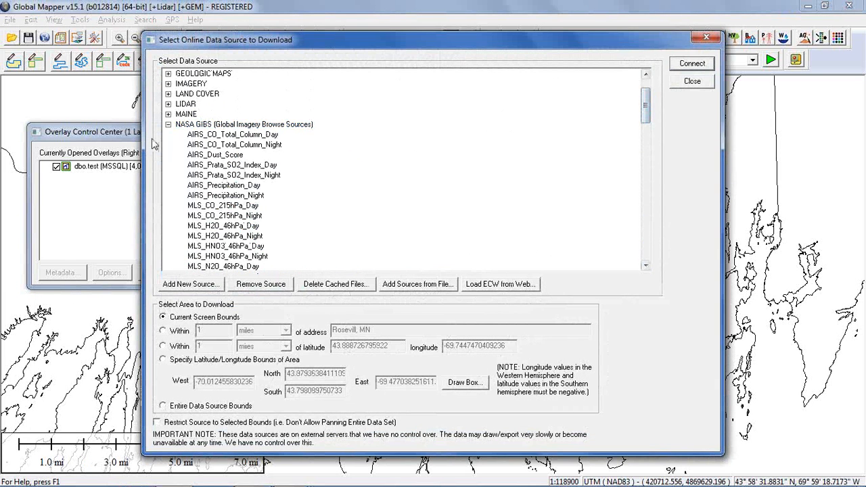
left_click(173, 125)
left_click(168, 125)
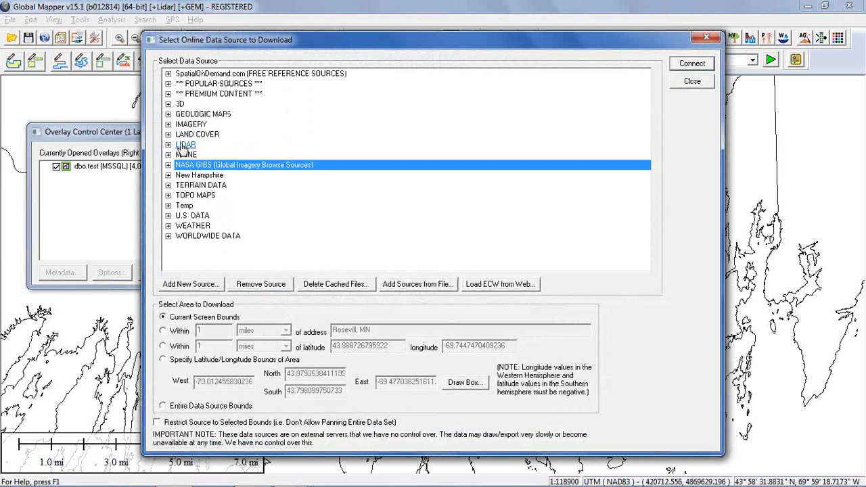
left_click(168, 145)
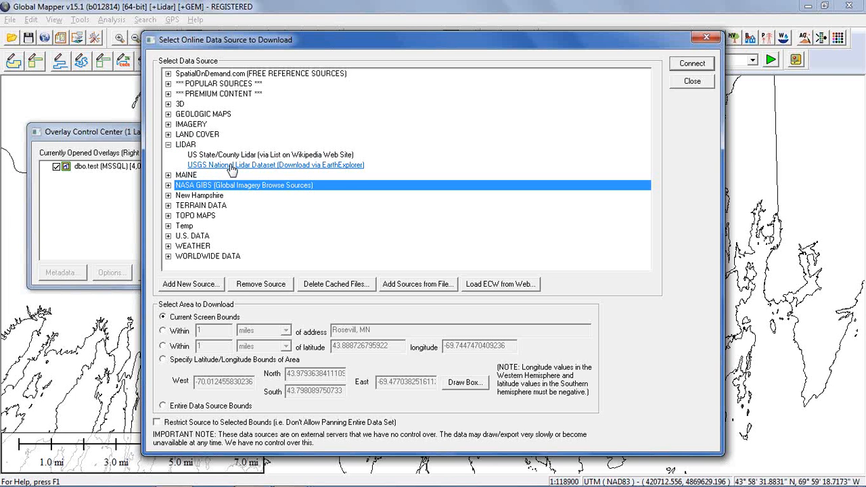
left_click(348, 169)
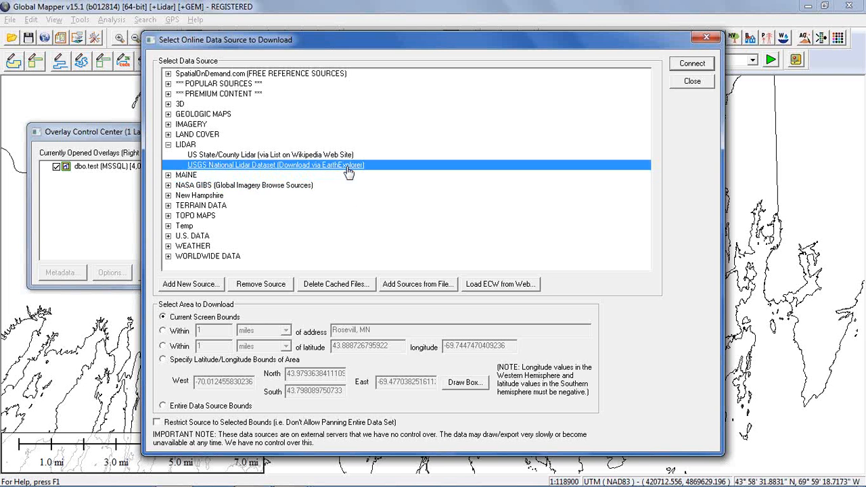
left_click(690, 64)
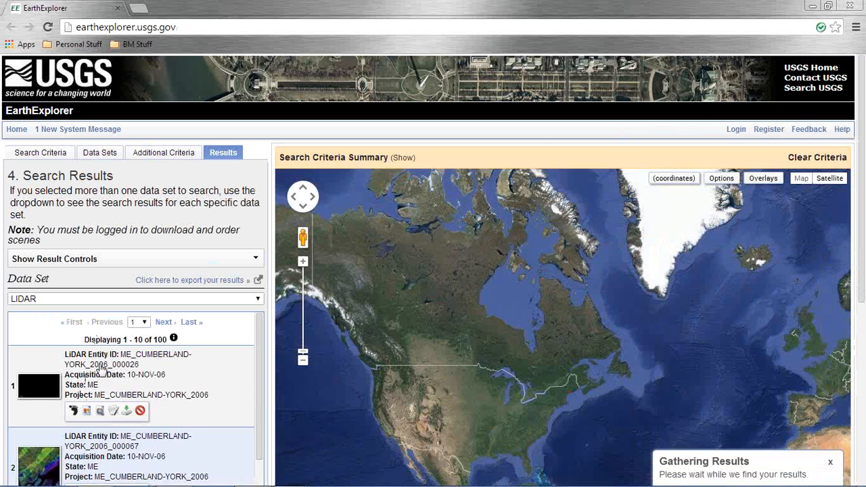
Show the footprint of LiDAR result ME_CUMBERLAND-YORK_2006_000067 on the EarthExplorer map and compare the search area with the Global Mapper view
scroll(260, 338, "down", 2)
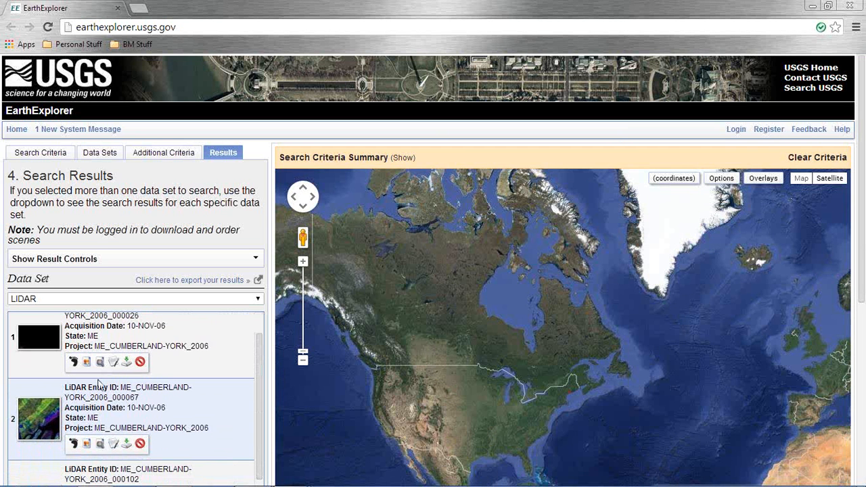
left_click(73, 443)
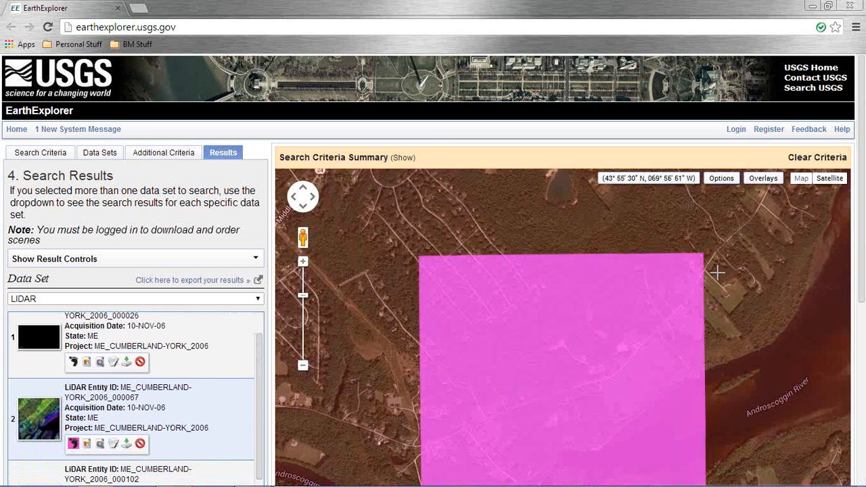
left_click(303, 366)
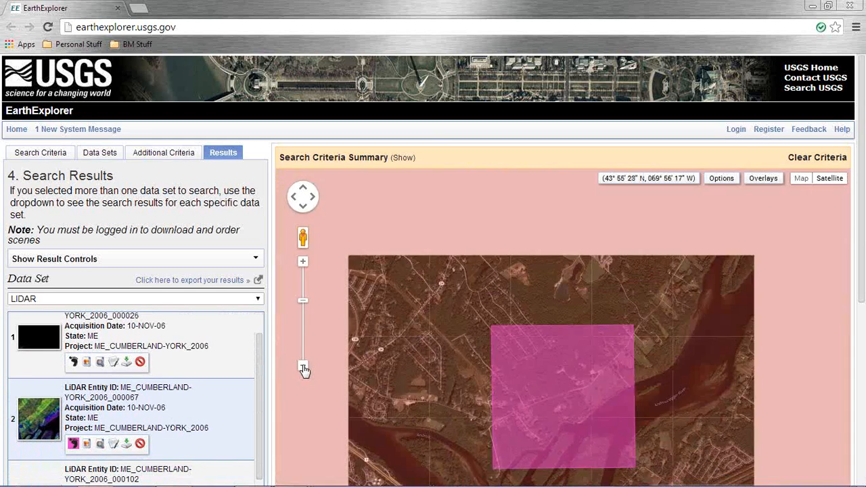
left_click(303, 366)
left_click(303, 366)
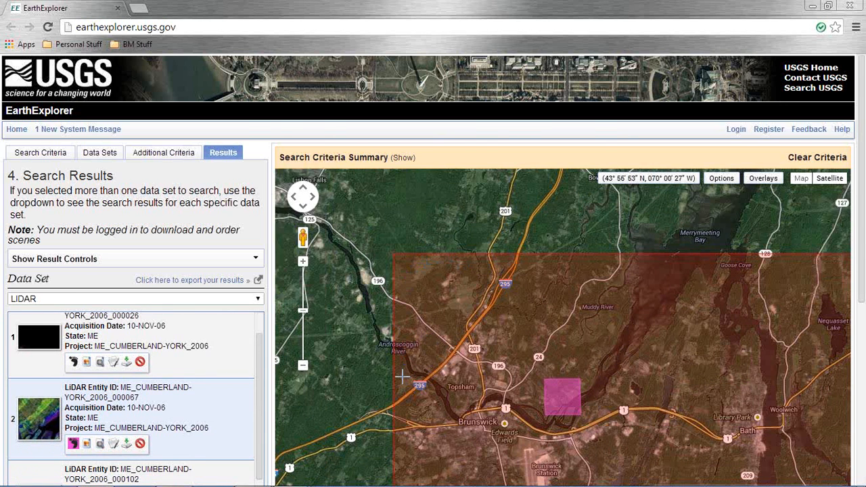
key("alt+Tab")
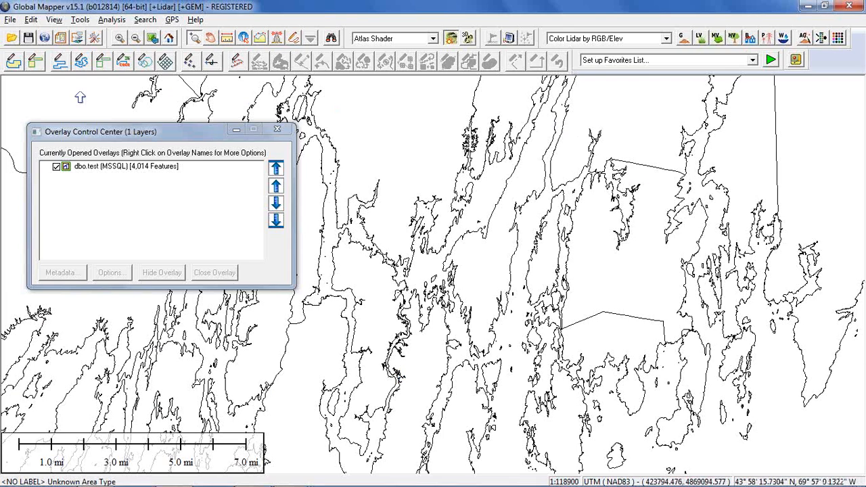
key("alt+Tab")
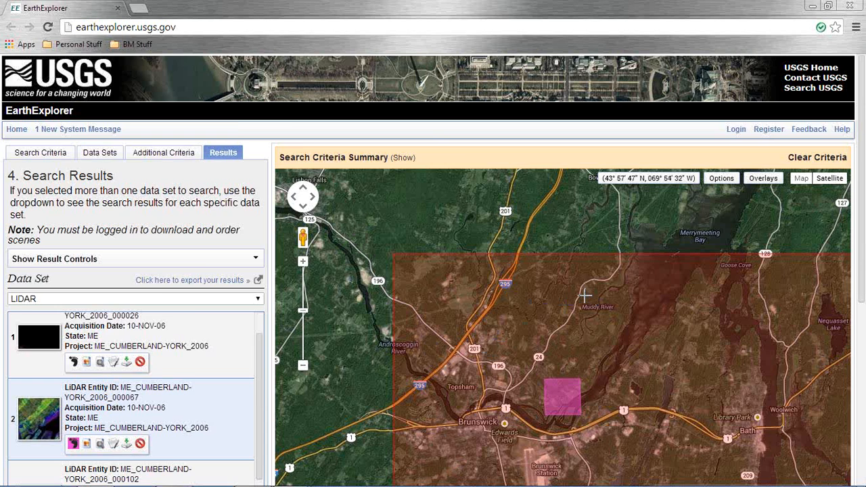
Close the EarthExplorer browser window and return to the coastline map in Global Mapper
key("alt+Tab")
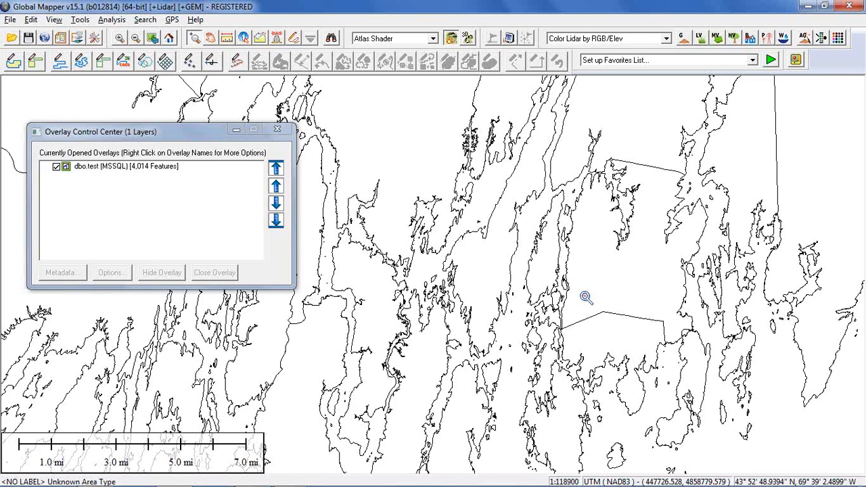
key("alt+Tab")
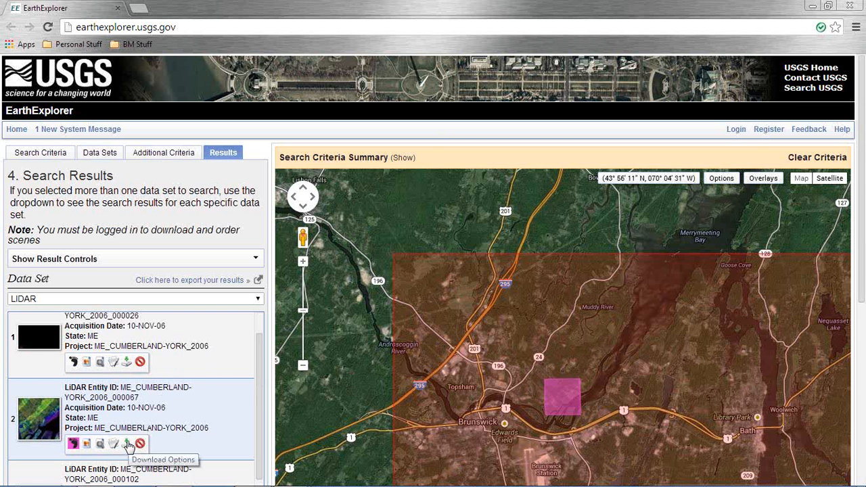
left_click(851, 7)
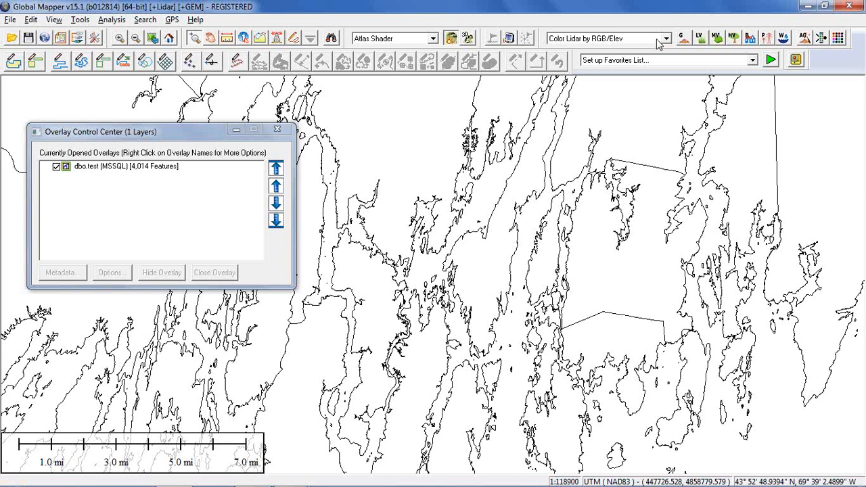
Unload all layers and load the Elevation.gmw workspace
key("ctrl+u")
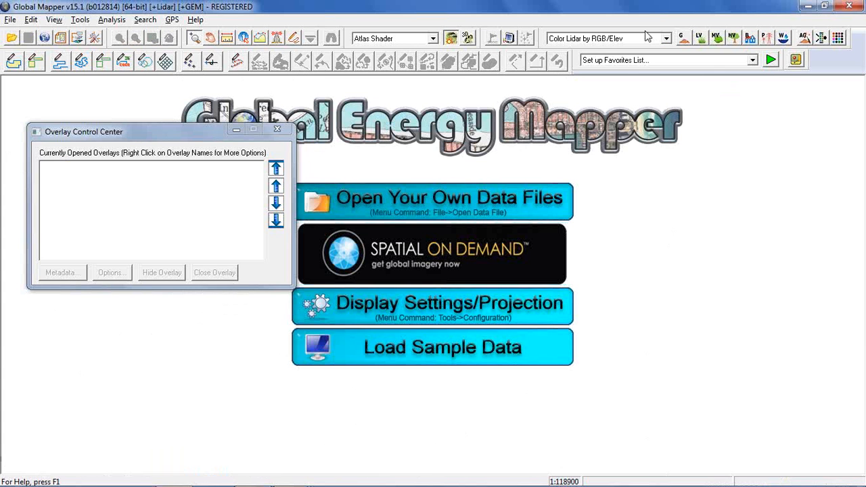
left_click(10, 19)
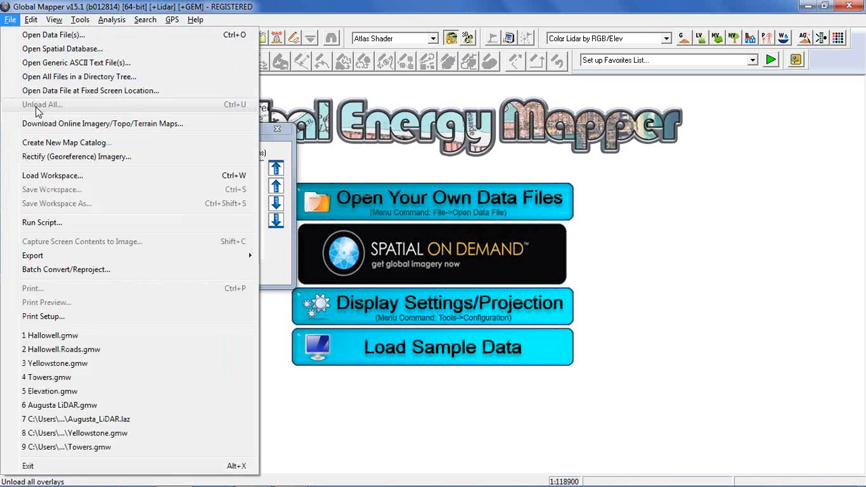
left_click(65, 392)
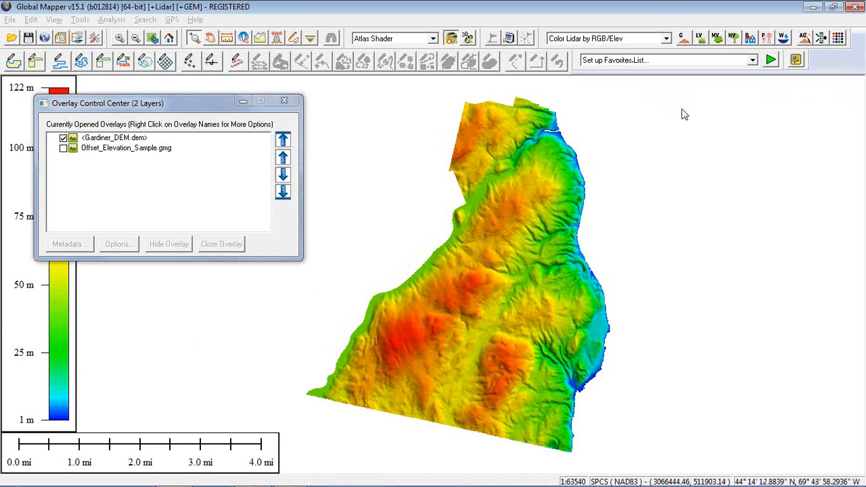
Generate contours from the Gardiner_DEM terrain grid at a 5-metre interval for elevations from 0.5 to 122 m
left_click(528, 196)
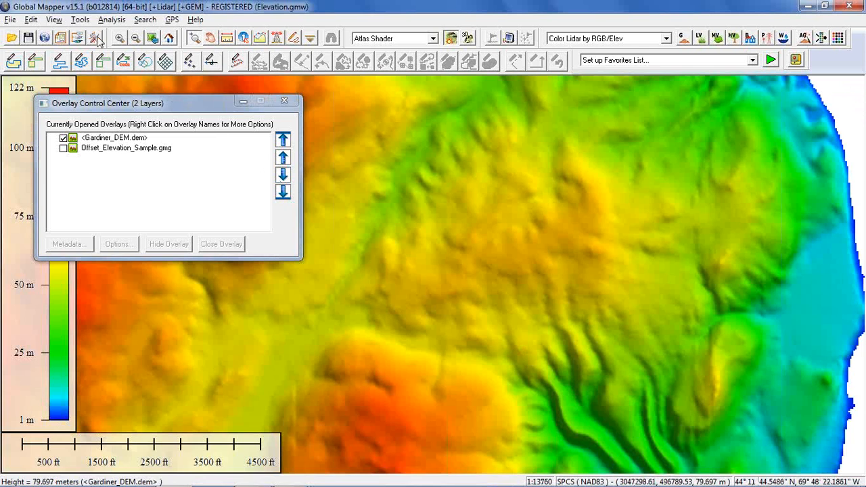
left_click(80, 20)
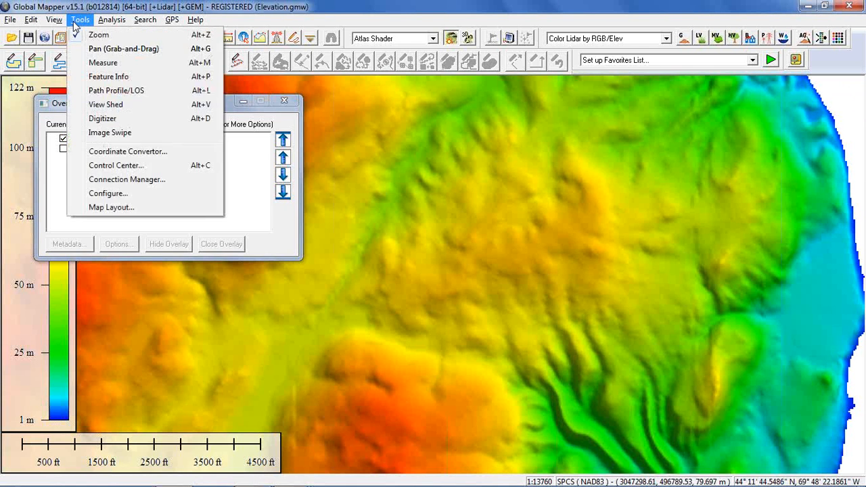
mouse_move(109, 30)
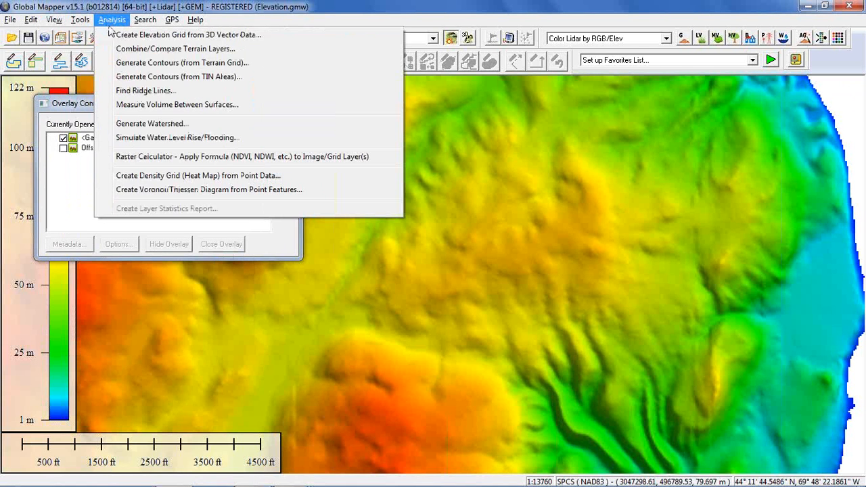
left_click(133, 63)
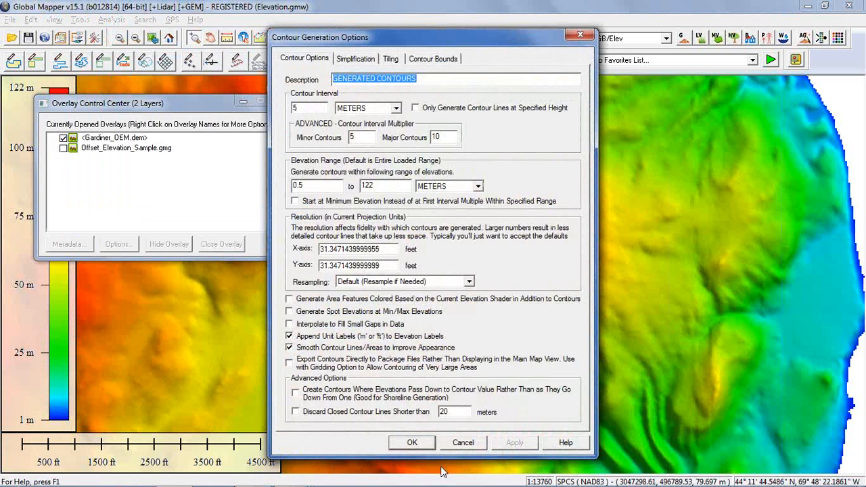
left_click(411, 443)
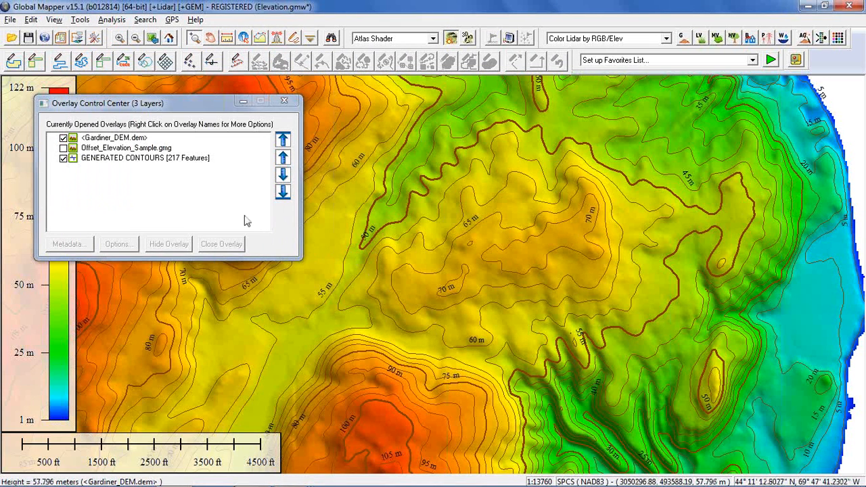
Set the GENERATED CONTOURS layer to use the same line style for all features
left_click(135, 162)
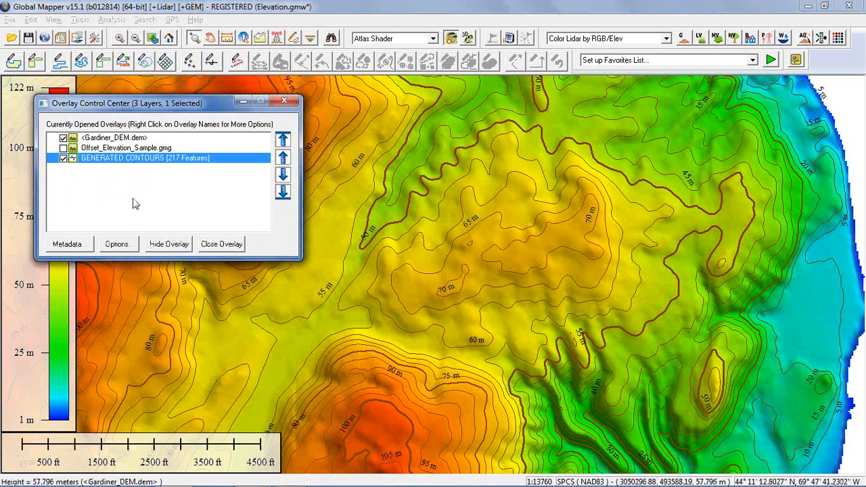
left_click(116, 248)
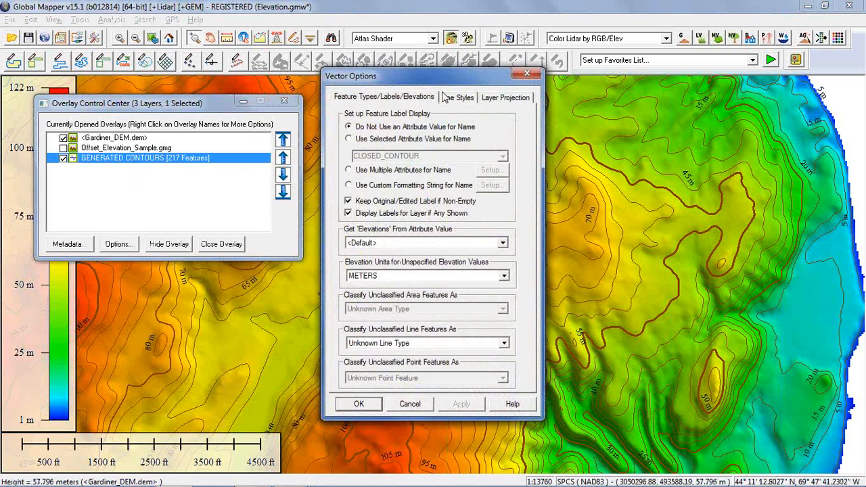
left_click_drag(452, 78, 707, 87)
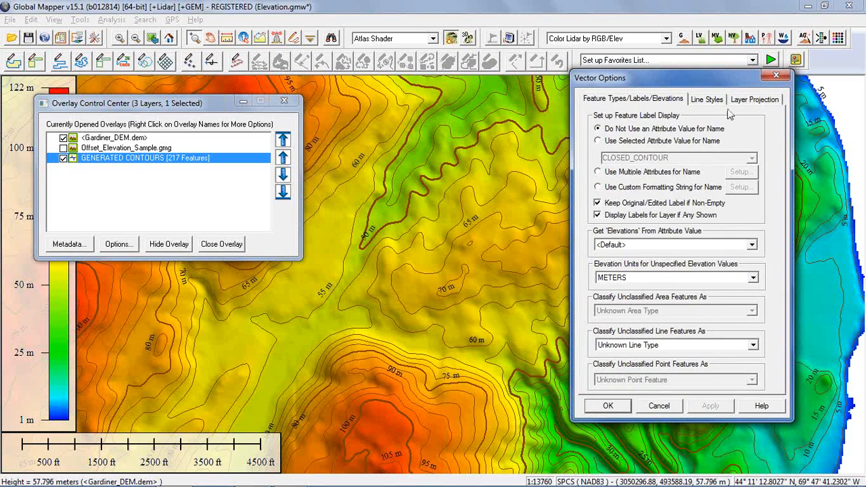
left_click(708, 100)
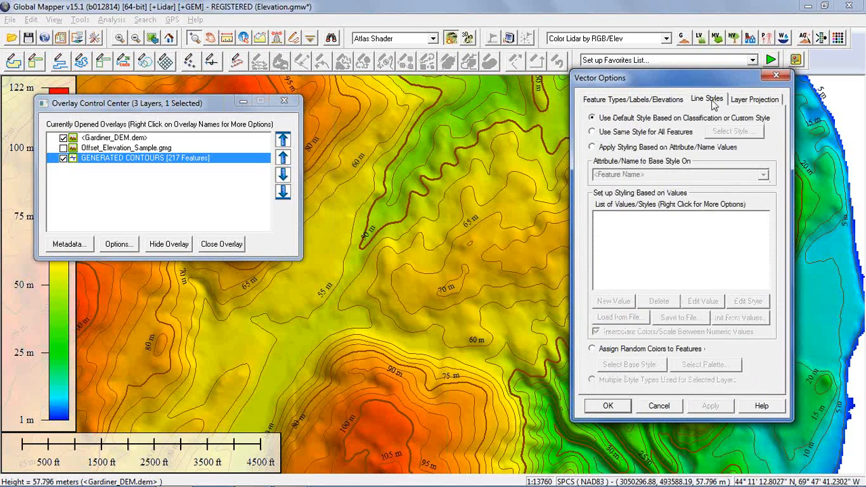
left_click(593, 131)
left_click_drag(636, 150, 523, 193)
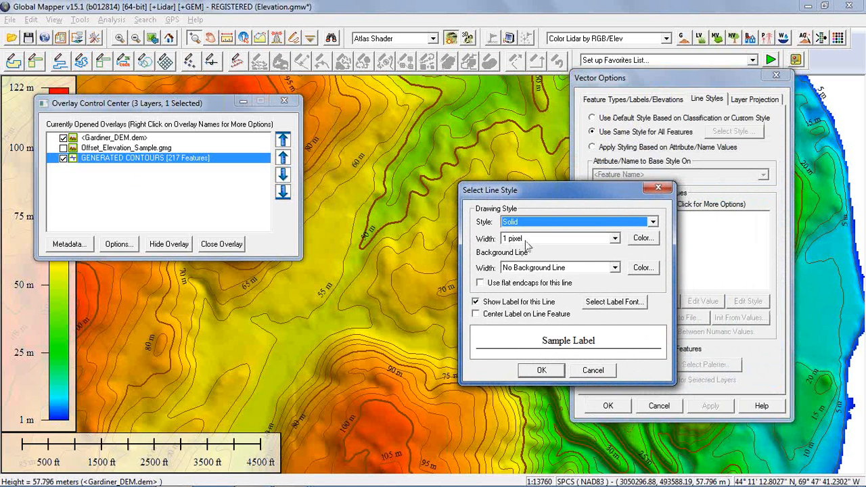
Choose the Elevation (Solid) line style for the contour lines and apply it to the layer
left_click(652, 222)
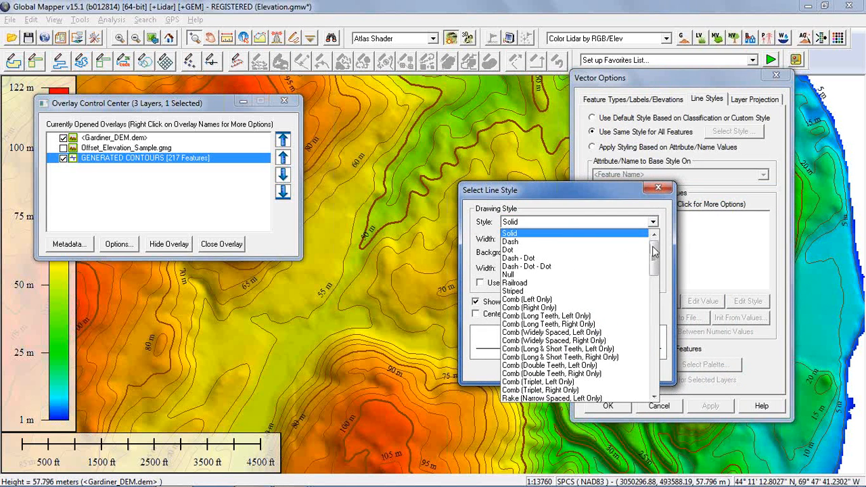
left_click_drag(655, 248, 654, 363)
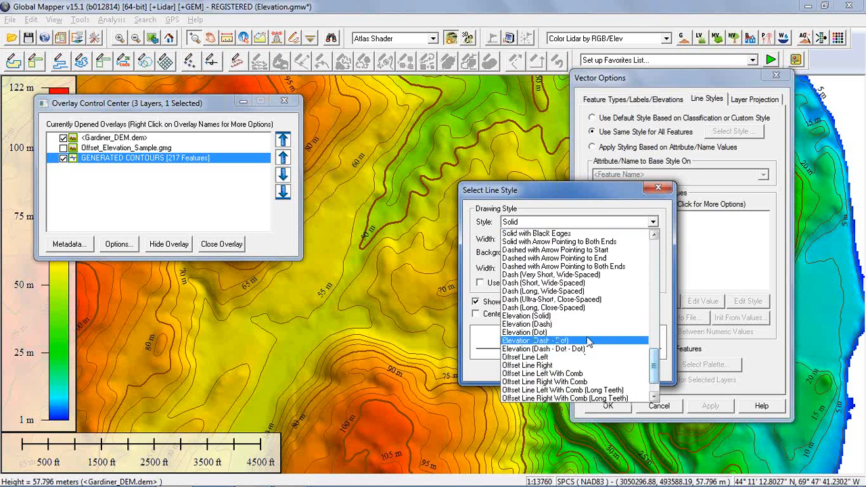
left_click(572, 318)
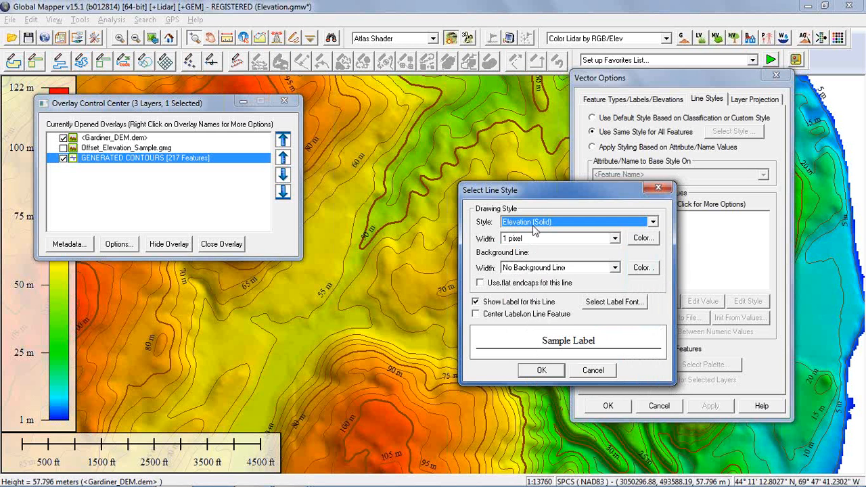
left_click(550, 372)
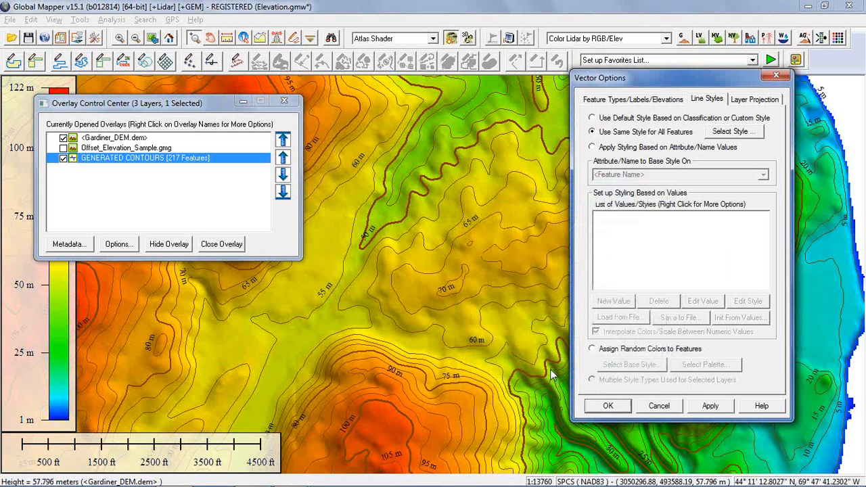
left_click(705, 407)
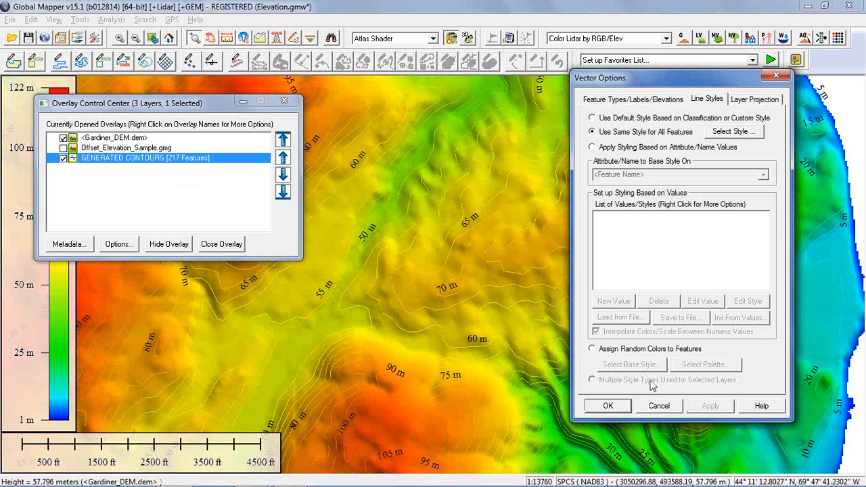
left_click(608, 405)
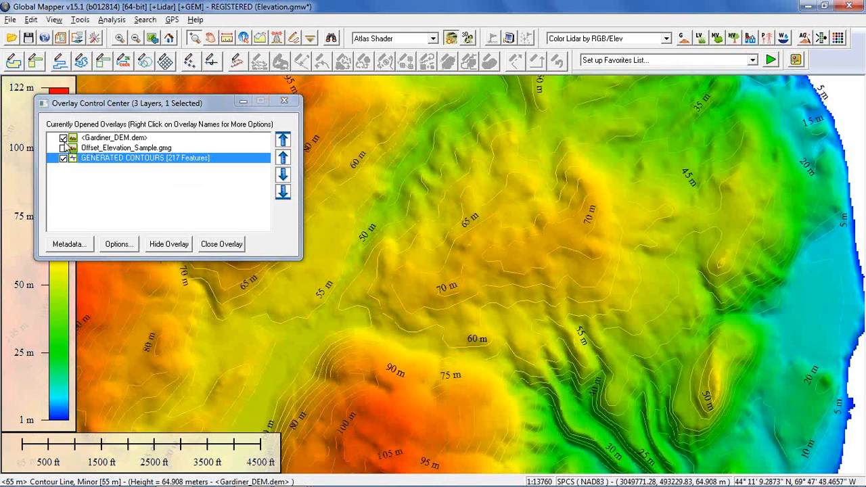
Hide the Gardiner_DEM.dem layer and inspect the elevation-coloured contour lines on their own
left_click(63, 138)
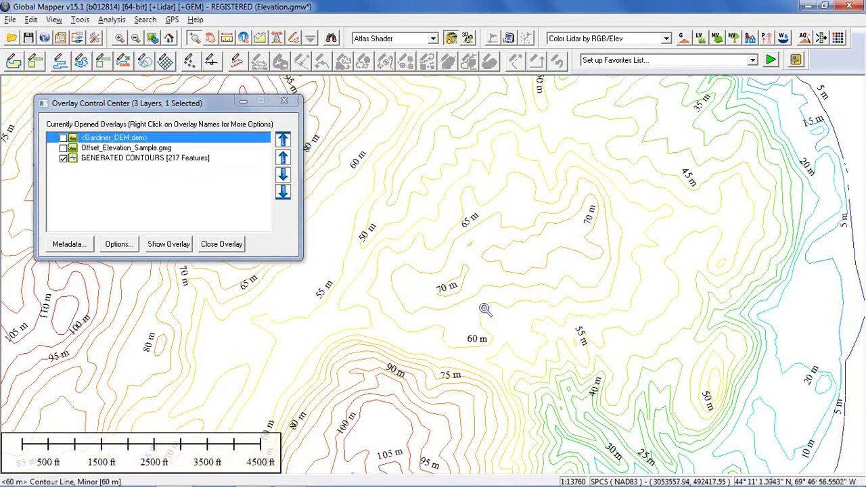
scroll(484, 309, "up", 5)
scroll(485, 310, "down", 6)
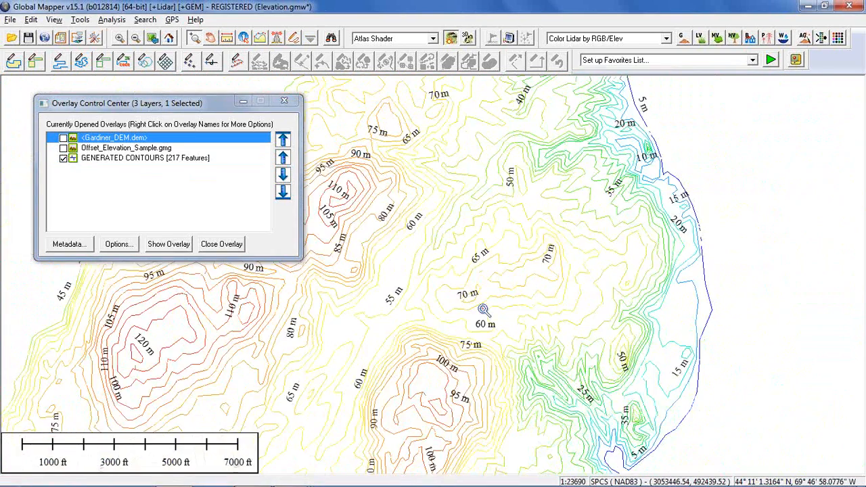
scroll(483, 309, "down", 2)
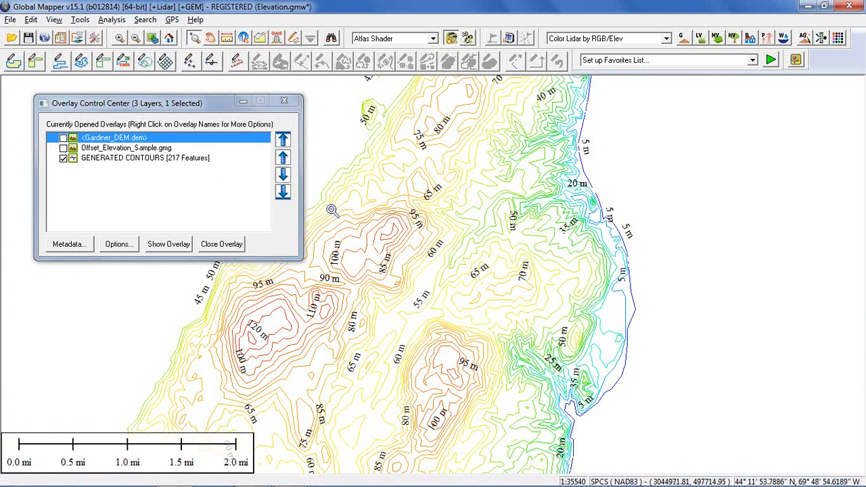
Unload all data without saving the workspace changes, and load the Hallowell Roads.gmw workspace
key("ctrl+u")
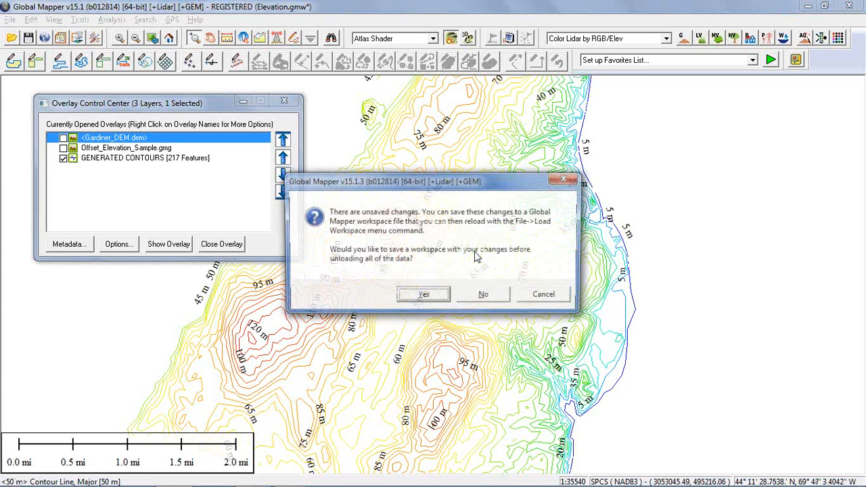
left_click(486, 296)
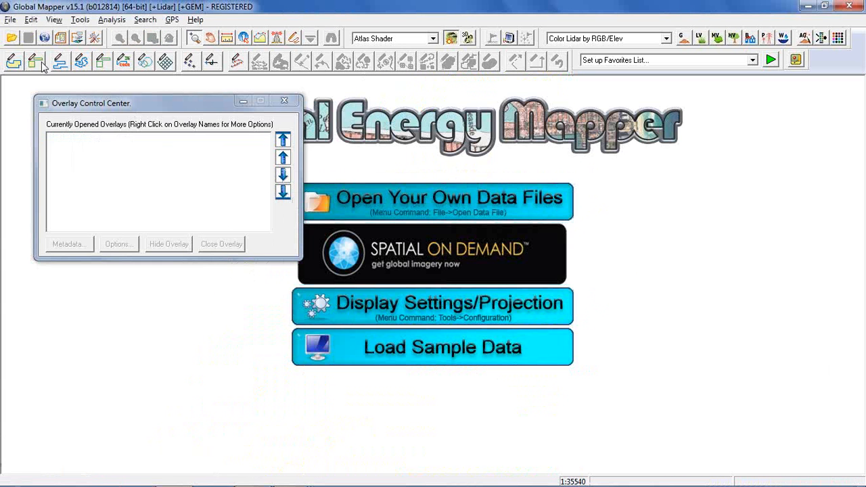
left_click(11, 19)
left_click(85, 363)
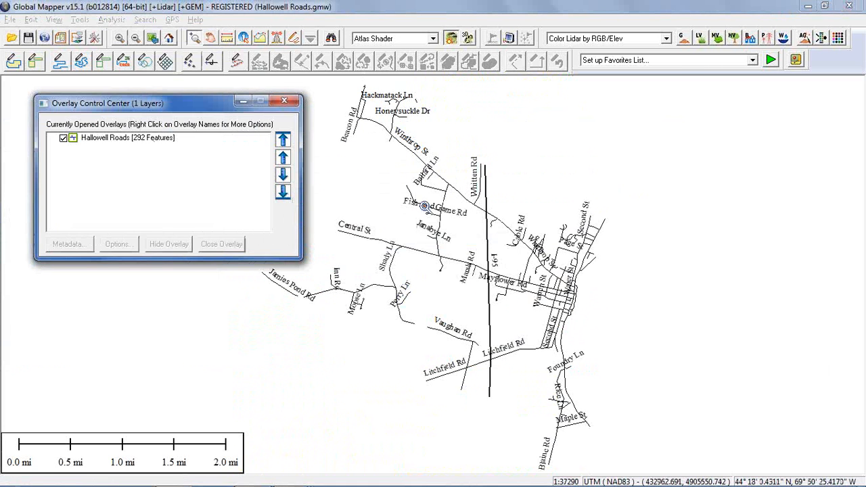
Set the Hallowell Roads layer to use the same line style for all features
left_click(122, 143)
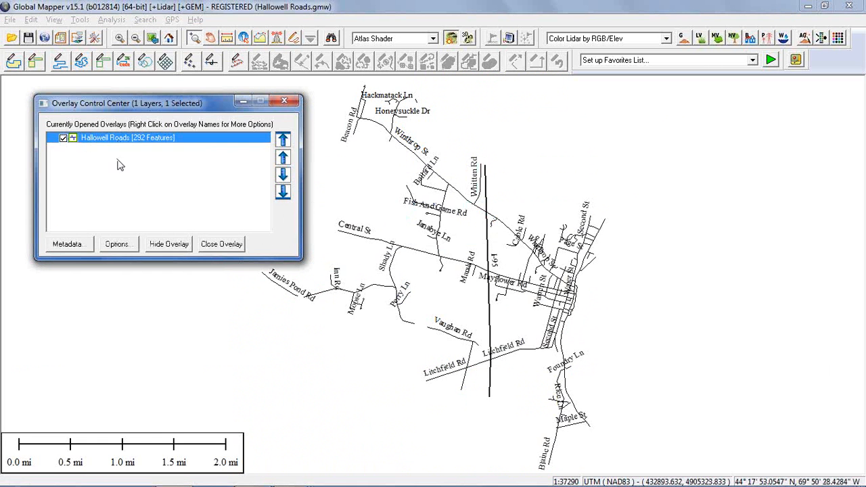
left_click(119, 245)
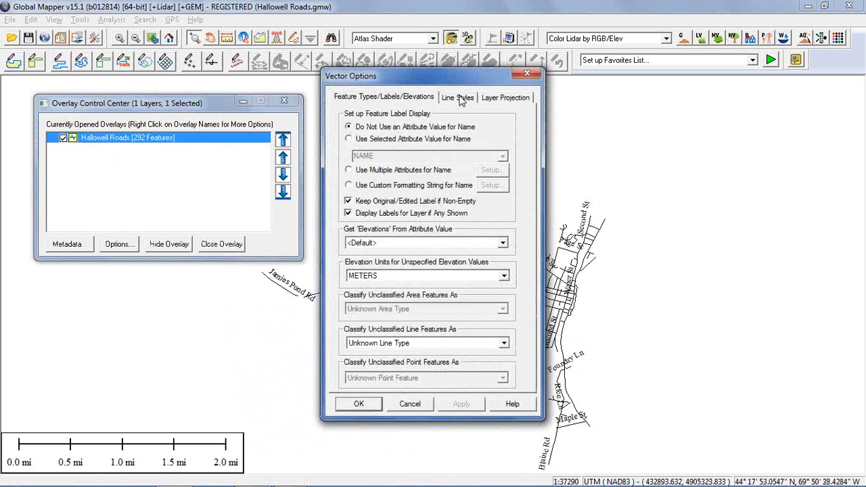
left_click_drag(419, 76, 638, 115)
left_click(685, 138)
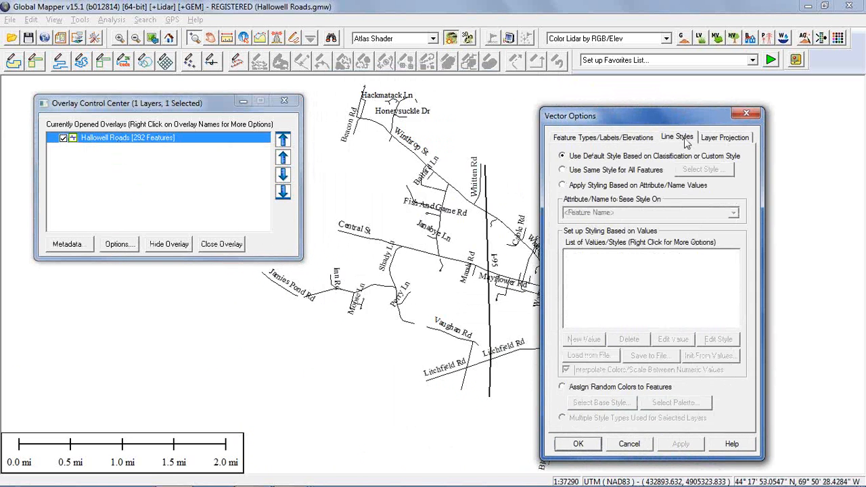
left_click(563, 171)
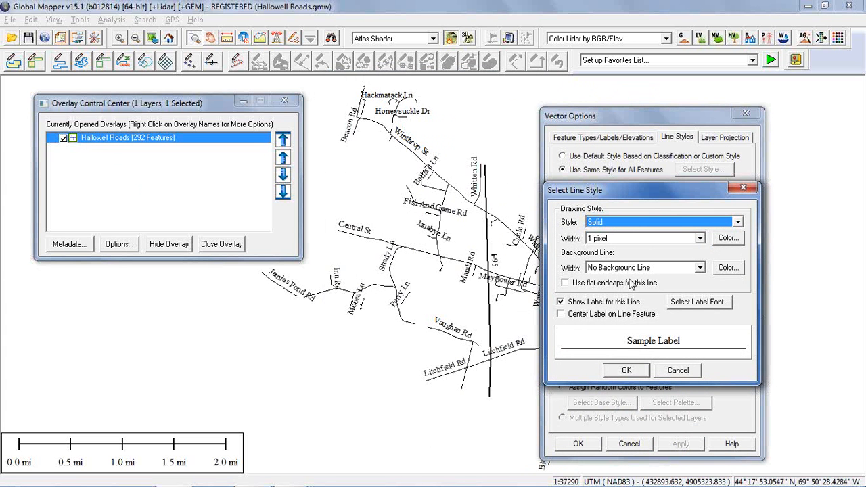
Set the same-for-all line style to a red solid line with a width of 2 pixels
left_click(729, 240)
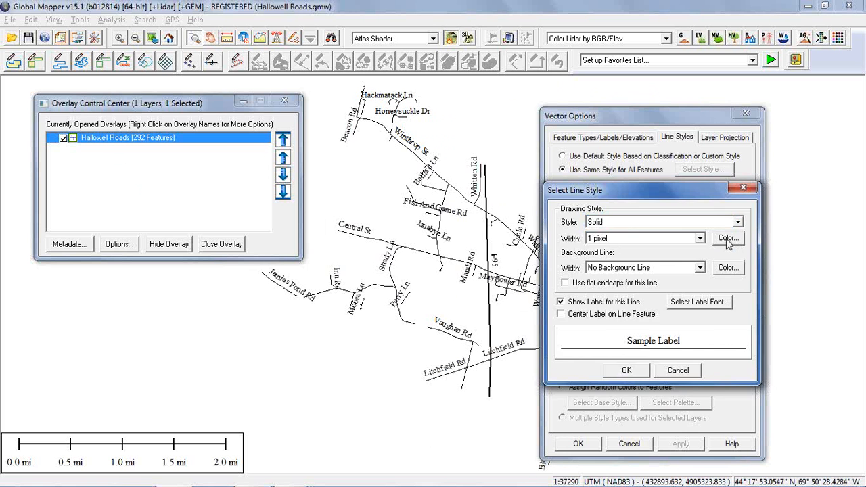
left_click_drag(567, 198, 314, 239)
left_click(269, 274)
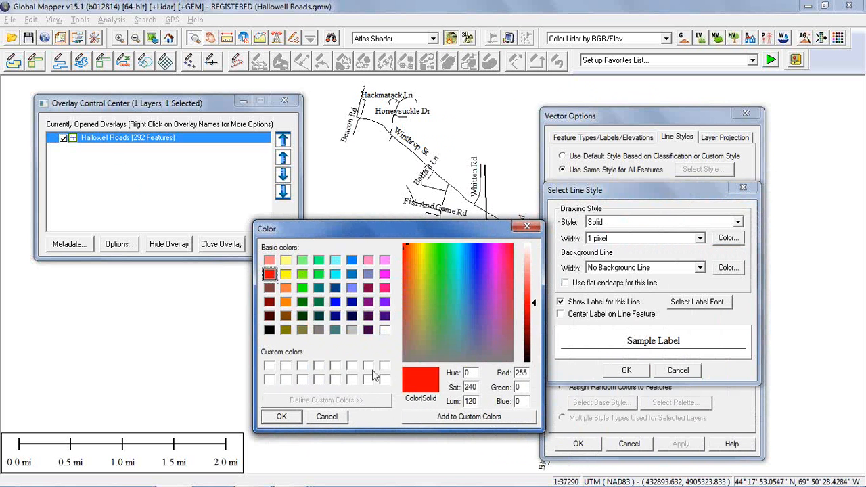
left_click(281, 416)
left_click(597, 241)
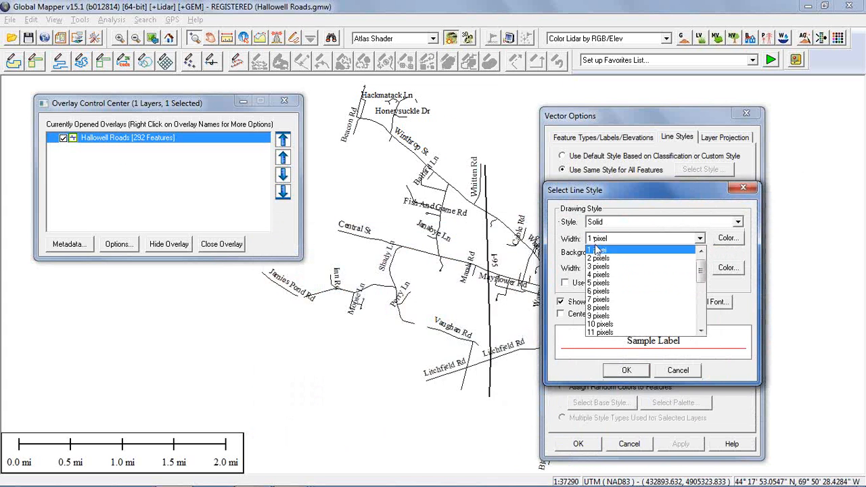
left_click(598, 253)
Add a yellow background line 6 pixels wide to the line style and apply it to the Hallowell Roads layer
left_click(616, 269)
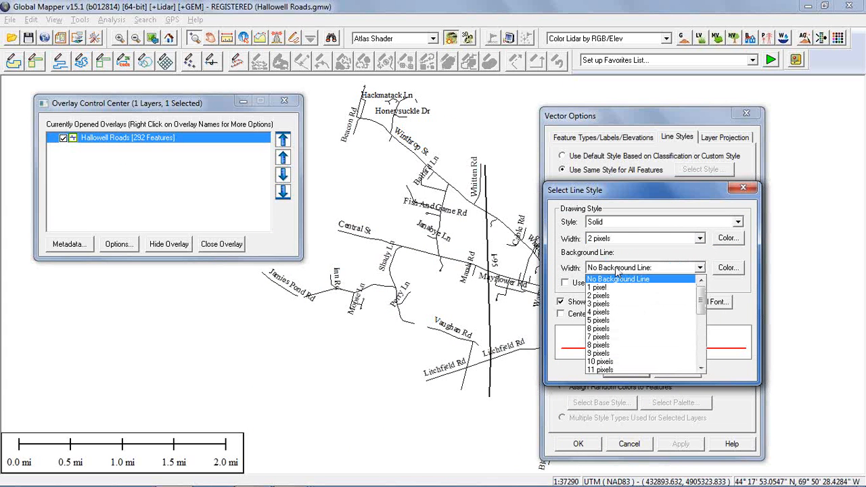
left_click(615, 328)
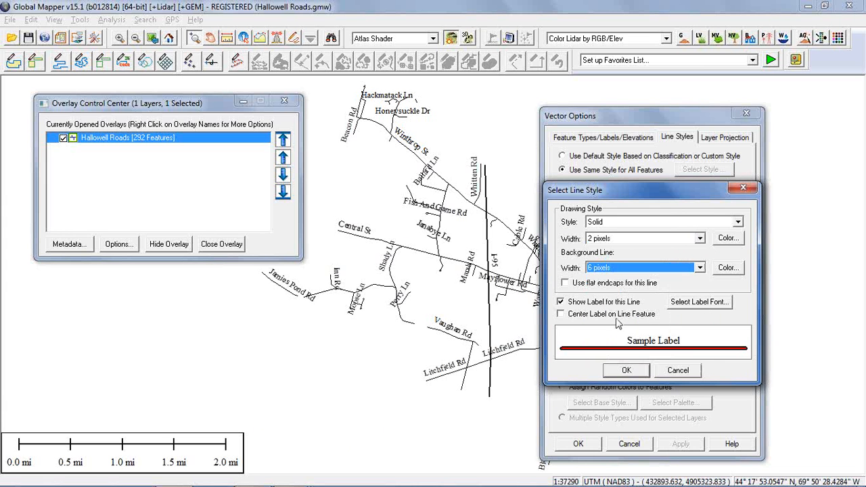
left_click(728, 267)
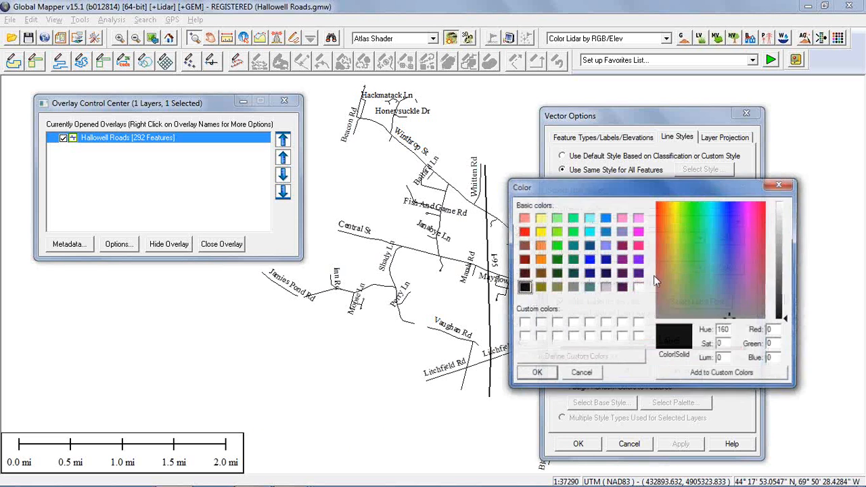
left_click(543, 232)
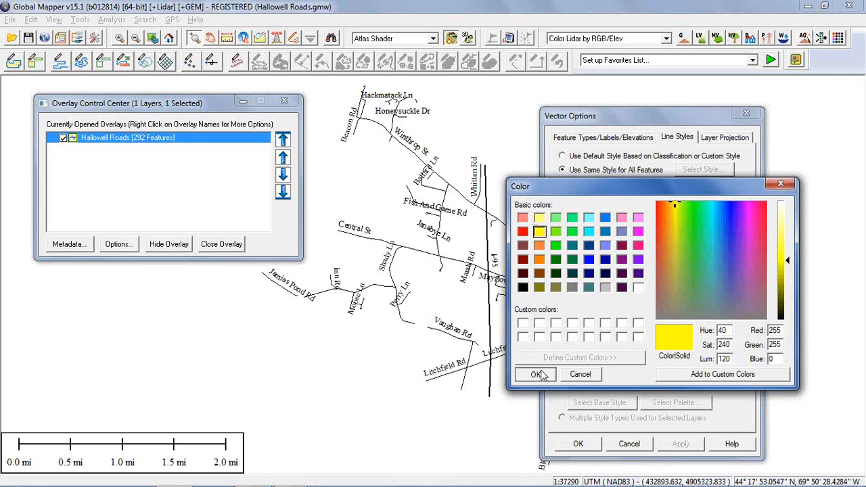
left_click(535, 374)
left_click(622, 372)
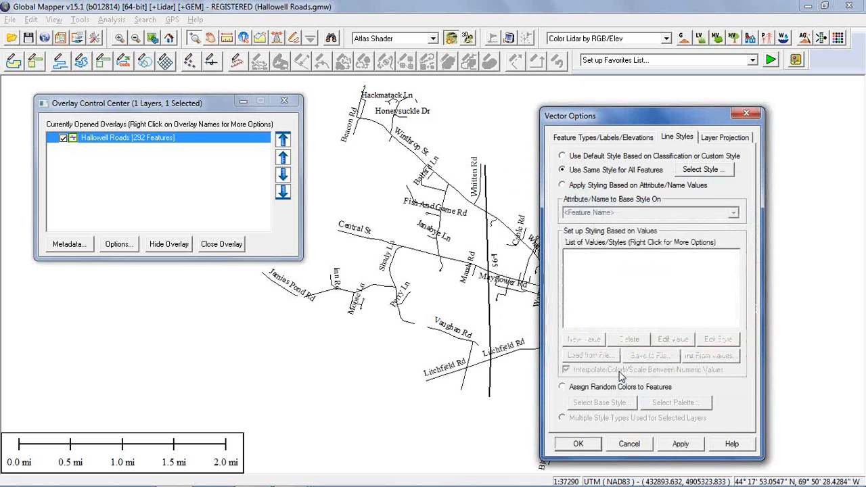
left_click(679, 444)
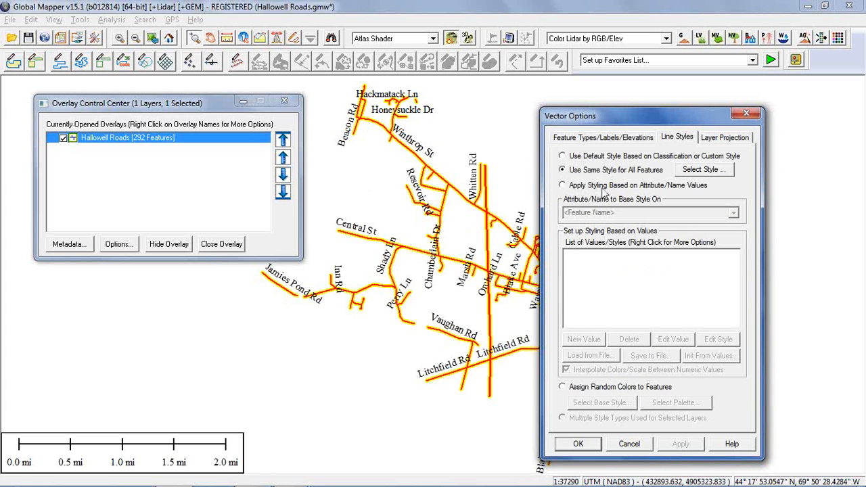
left_click(580, 445)
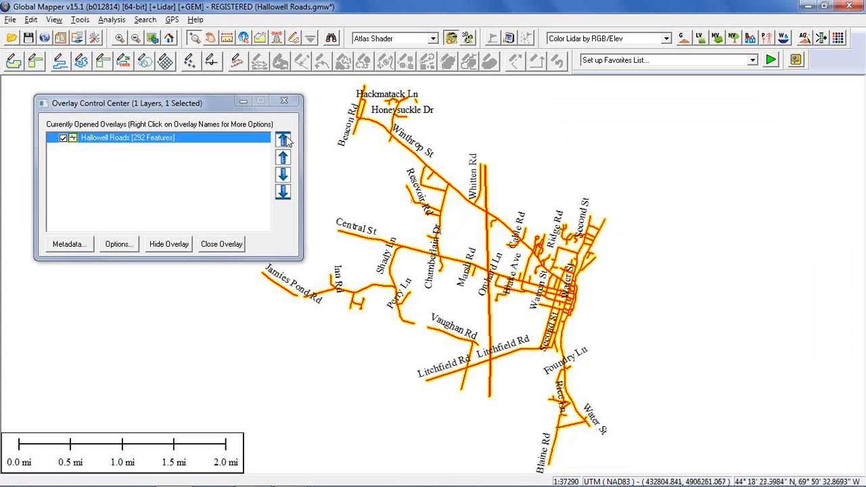
Enable info tips and display one for a road on the map
left_click(53, 20)
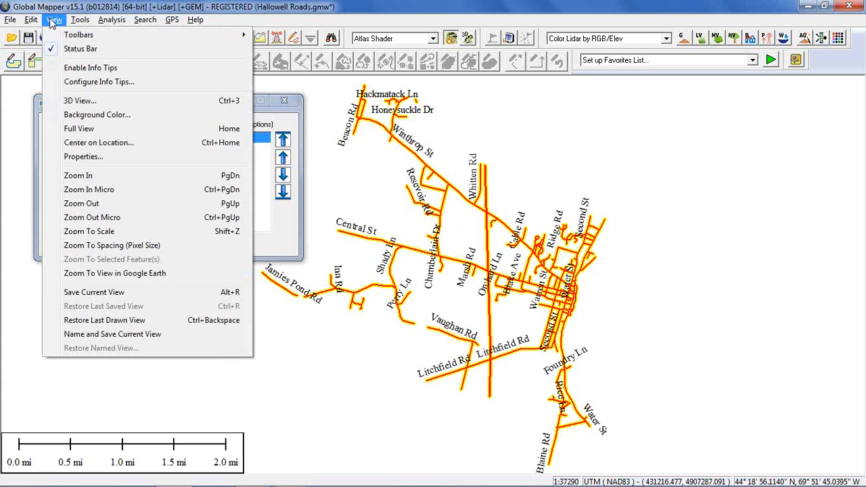
left_click(78, 69)
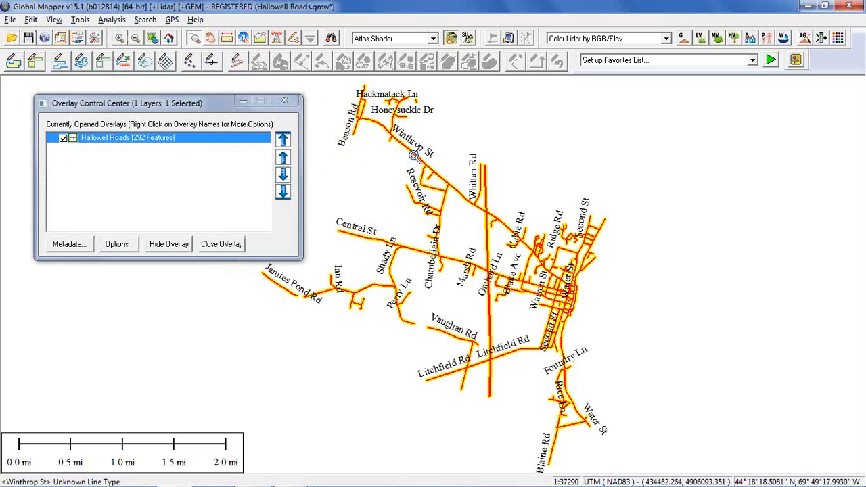
mouse_move(413, 154)
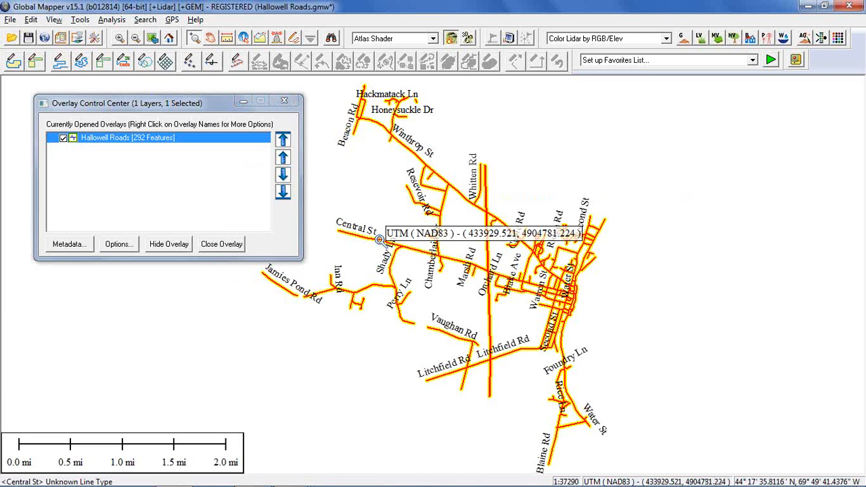
Configure the info tips to exclude the cursor location and include a custom attribute string
left_click(54, 20)
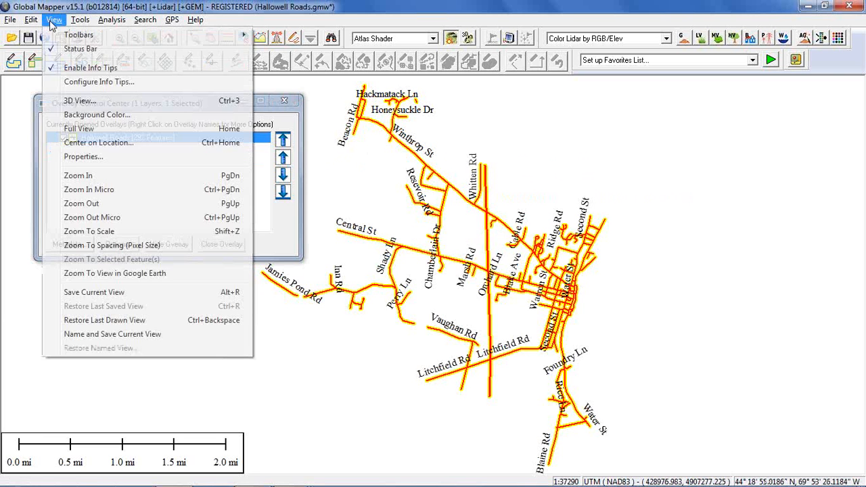
left_click(86, 82)
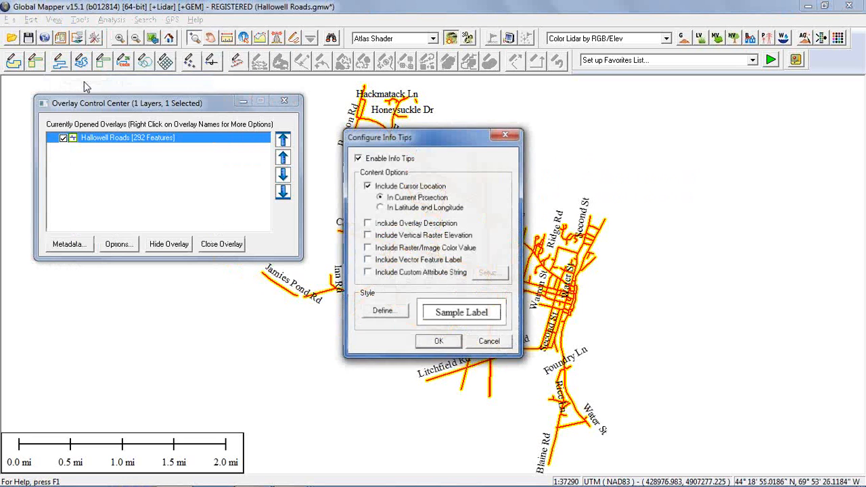
left_click(365, 186)
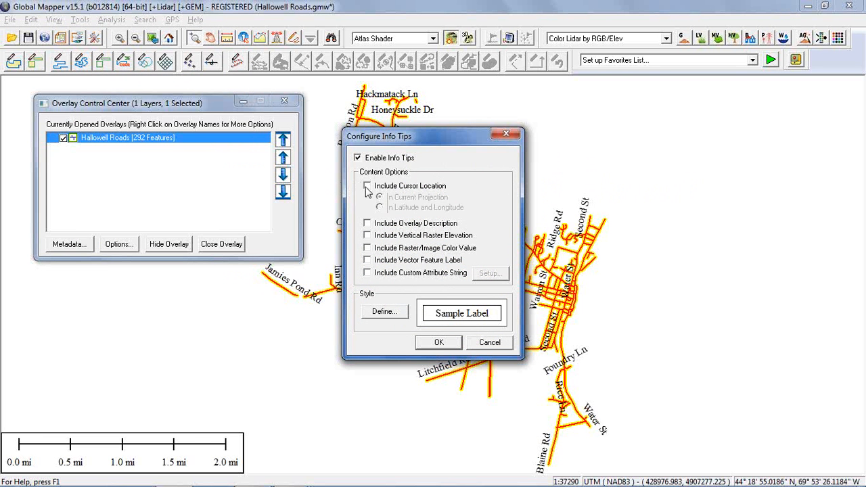
left_click(367, 273)
Define the custom attribute string as "This road is called %NAME%" and accept the info tip settings
left_click(482, 275)
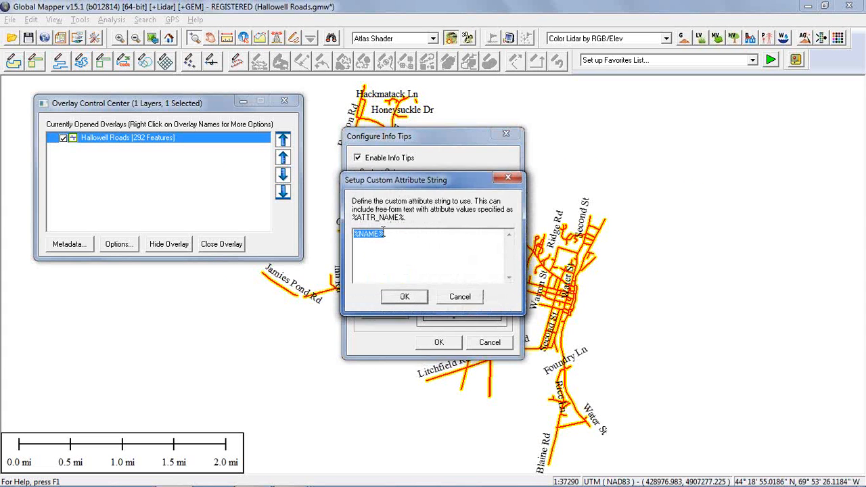
left_click(355, 234)
type("This")
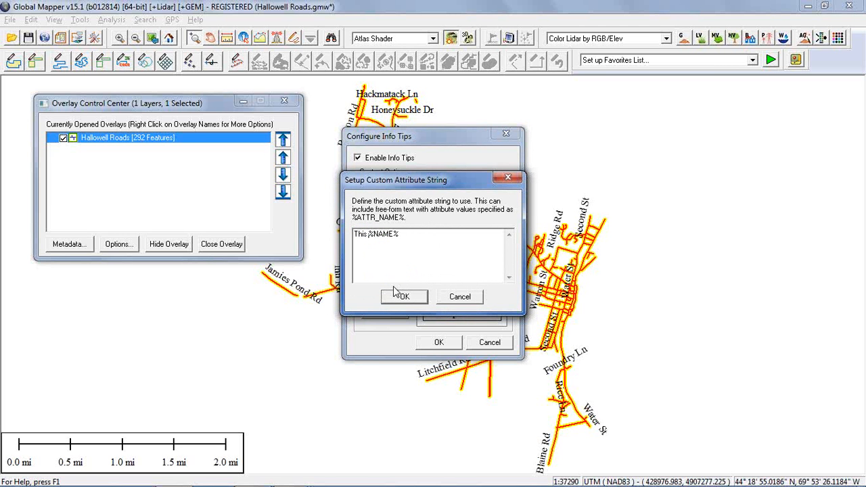
type(" road is called")
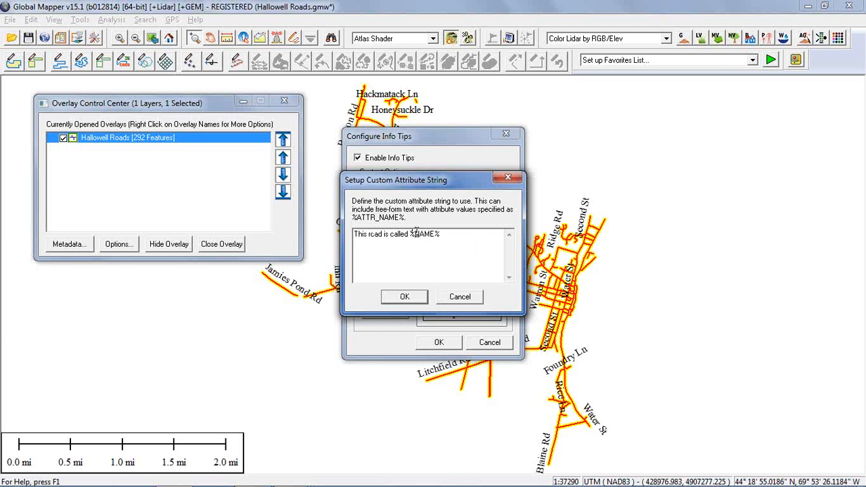
left_click(405, 297)
left_click(439, 342)
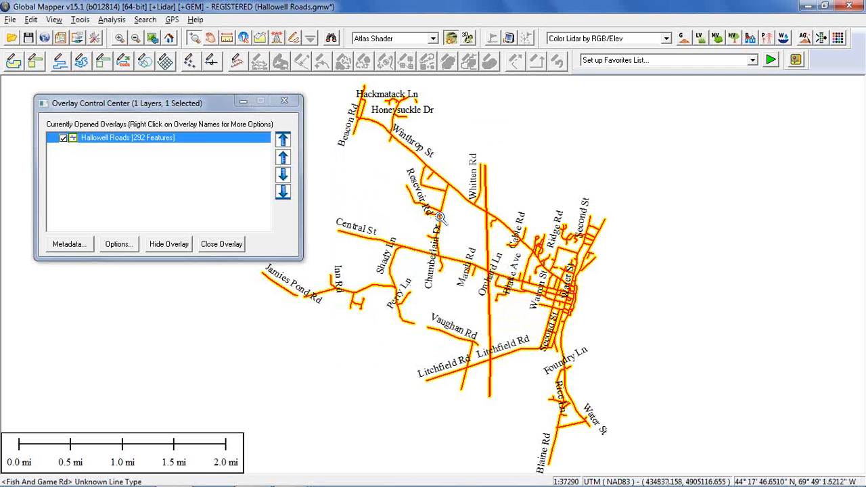
Check the custom info tips on several roads, ending with Central St
mouse_move(486, 195)
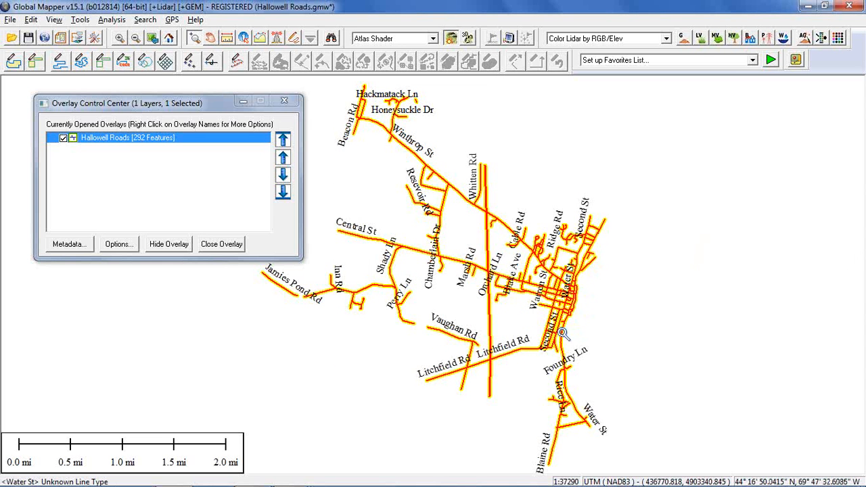
mouse_move(561, 332)
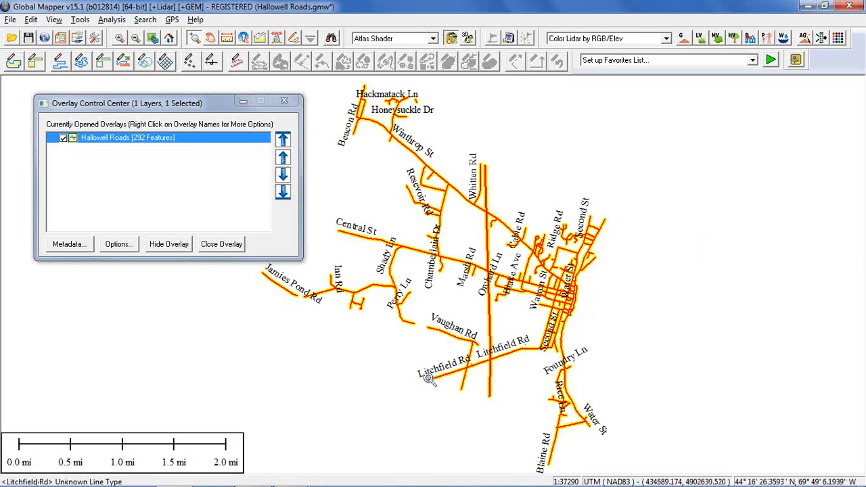
mouse_move(437, 379)
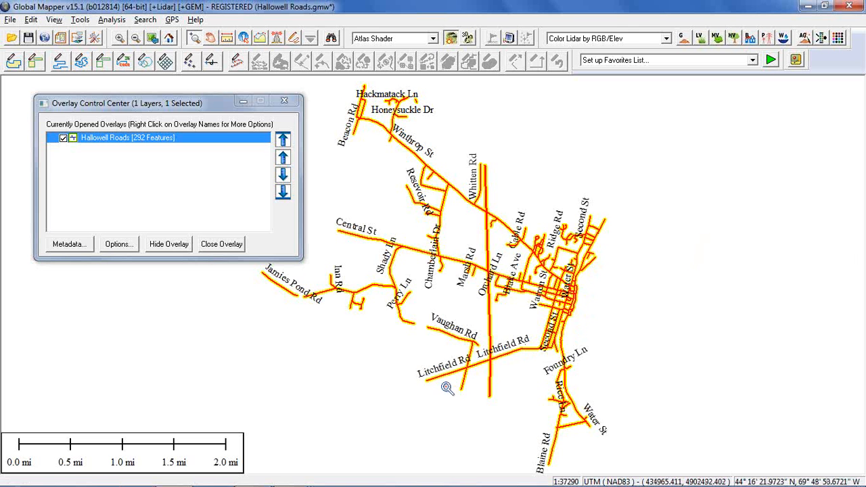
mouse_move(408, 318)
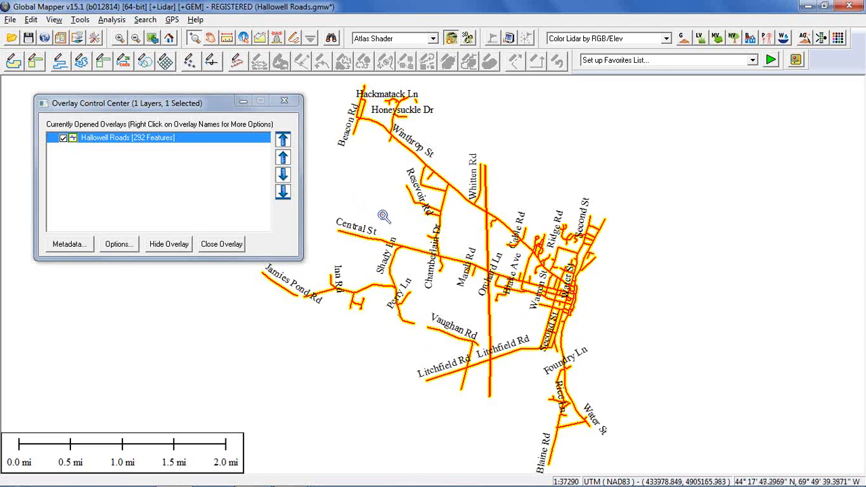
mouse_move(376, 238)
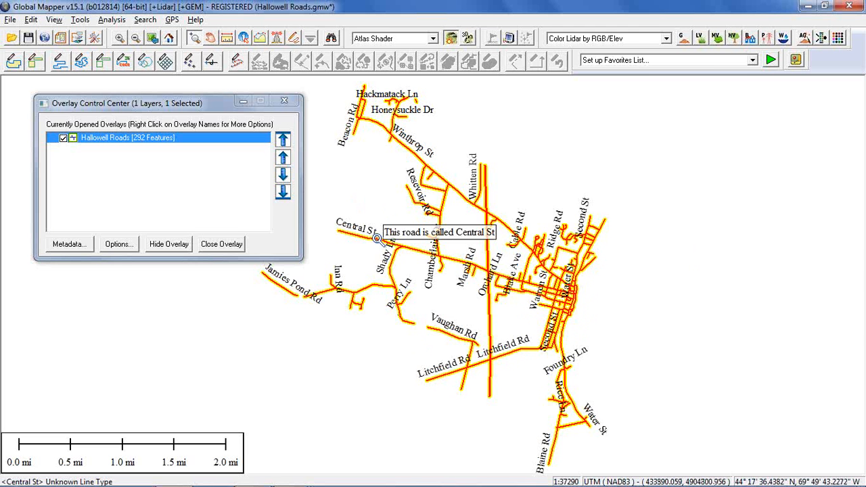
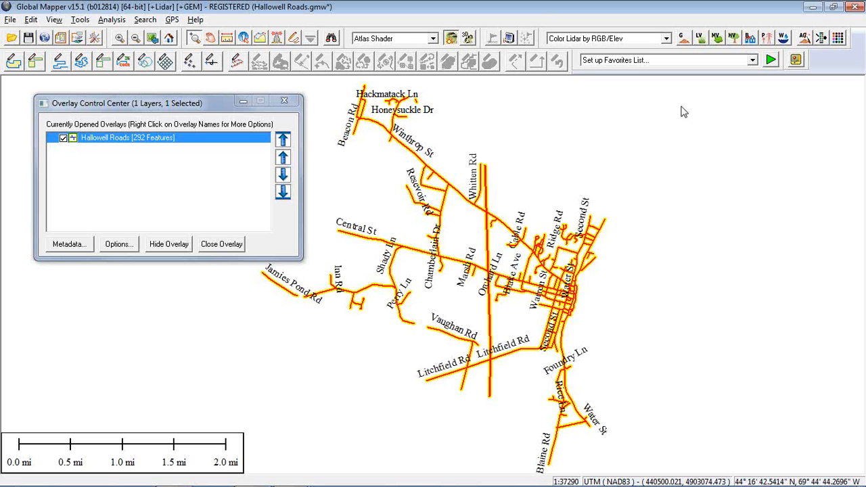
Unload all data without saving the workspace changes, and load the recent Augusta LiDAR.gmw workspace
left_click(681, 107)
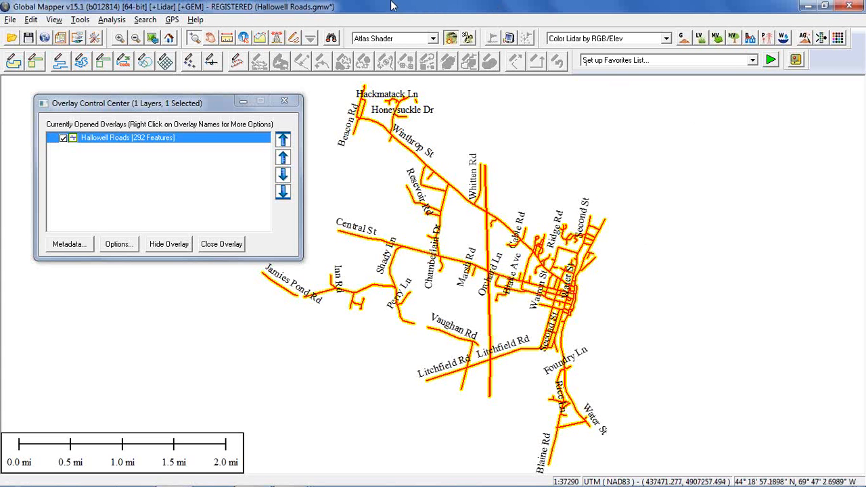
key("ctrl+u")
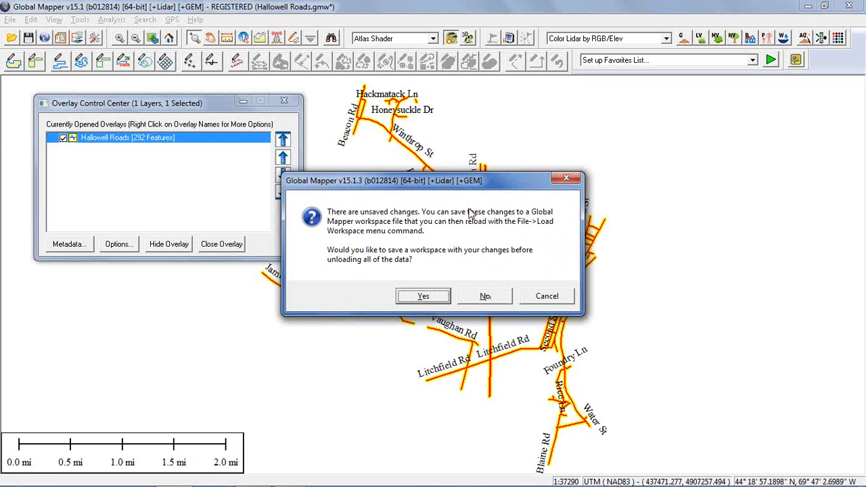
left_click_drag(467, 185, 498, 144)
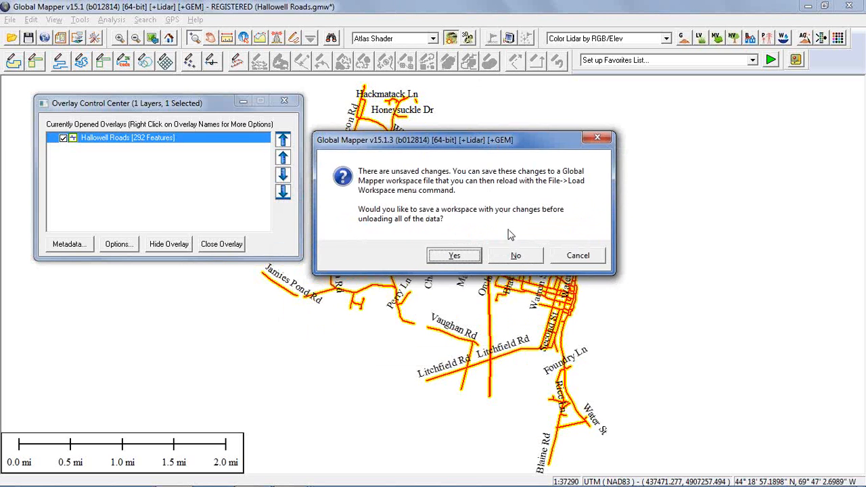
left_click(516, 257)
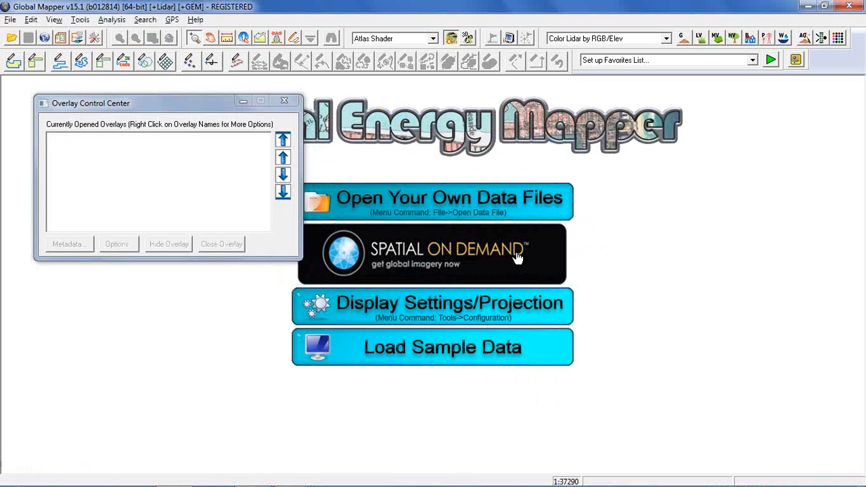
left_click(10, 21)
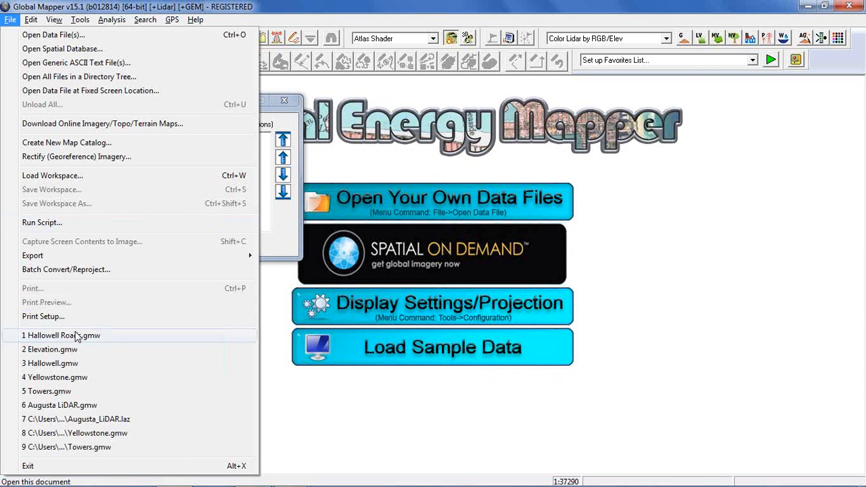
left_click(61, 405)
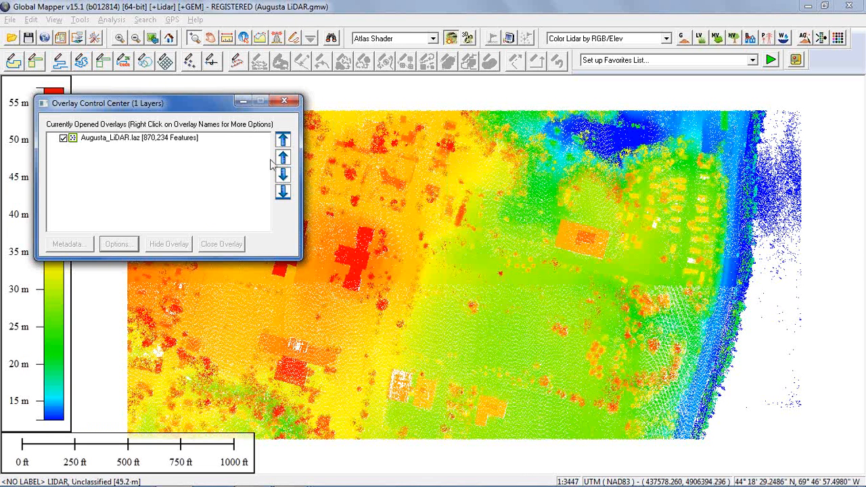
Digitize a six-sided area feature of about 1.59 acres in the green field southwest of the orange rectangular building, keeping the default feature settings
left_click(286, 102)
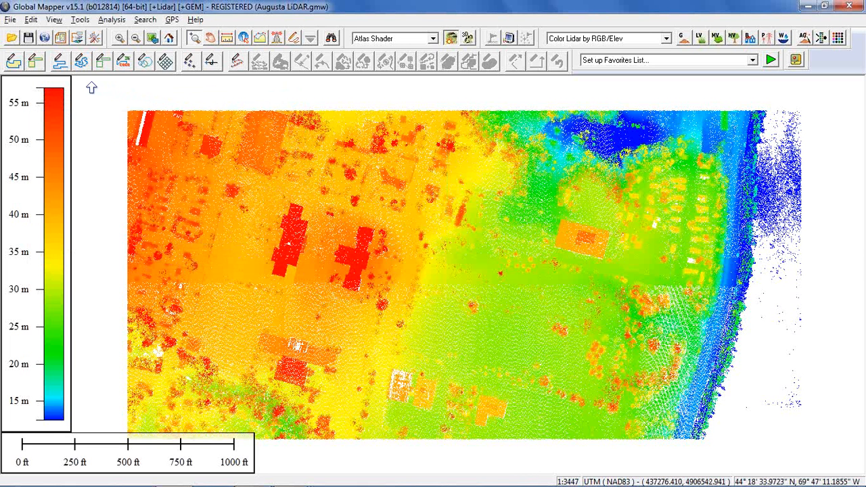
left_click(16, 65)
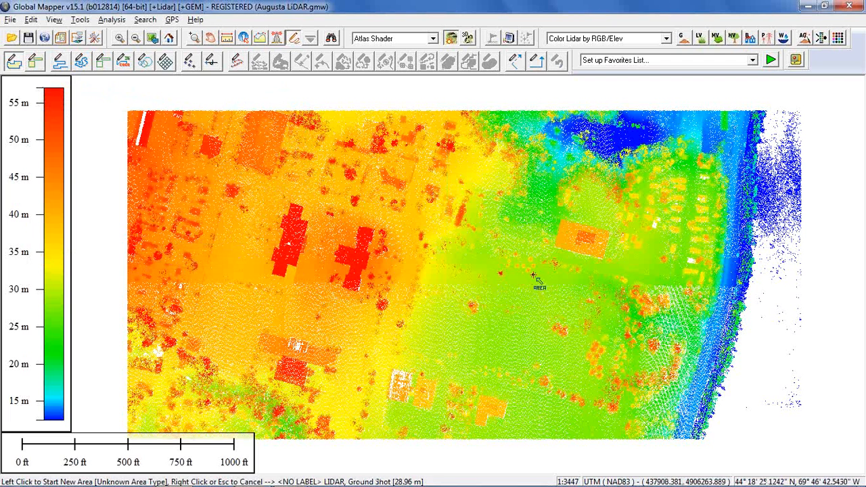
left_click(532, 276)
left_click(532, 325)
left_click(494, 328)
left_click(472, 300)
left_click(473, 277)
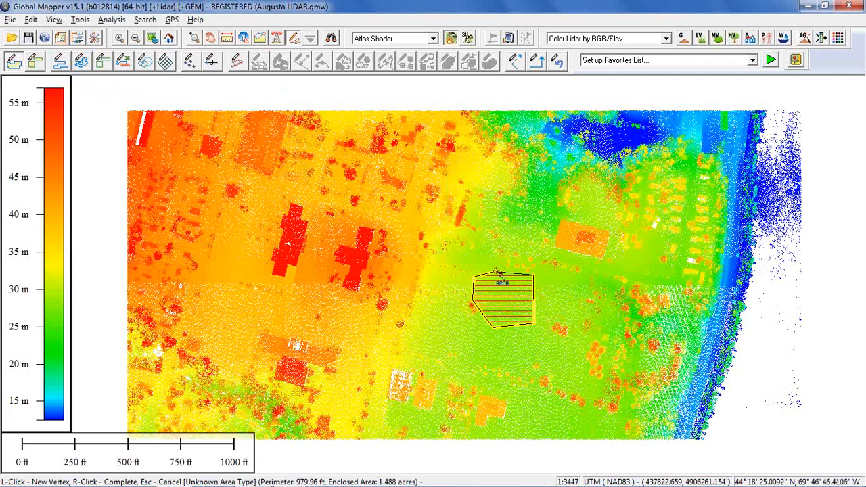
right_click(502, 265)
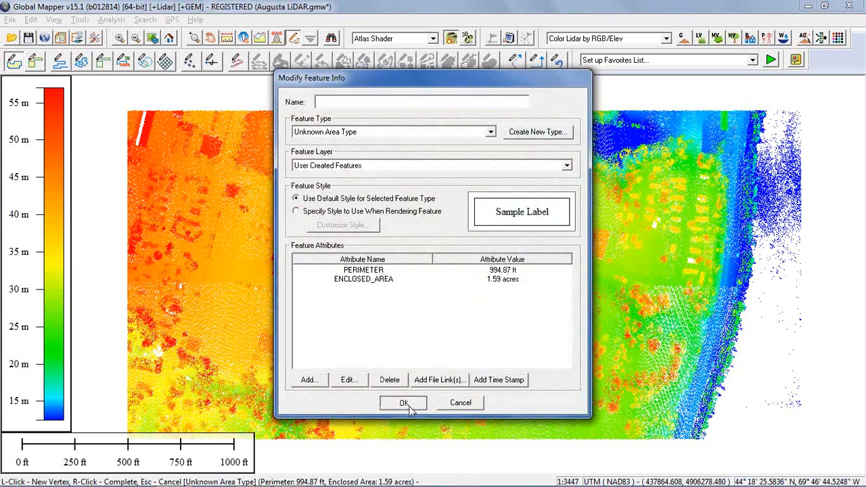
left_click(404, 403)
Select all features in the User Created Features layer and add attributes with the count of points and lines inside the area
left_click(77, 38)
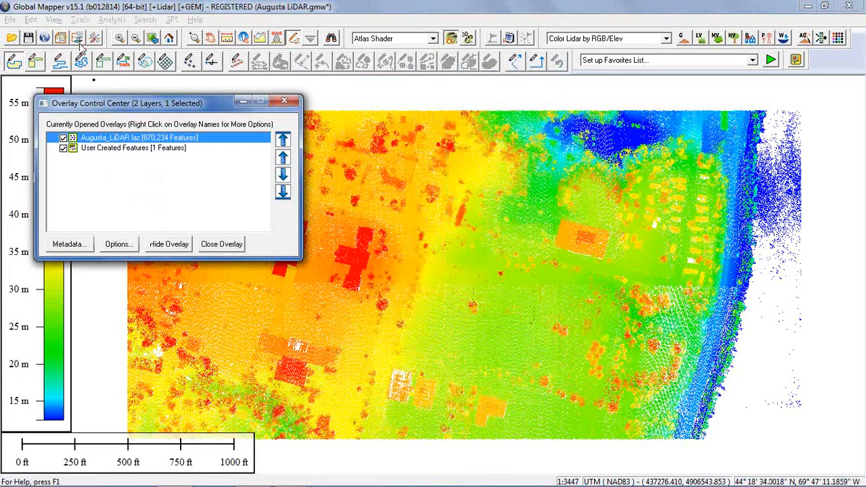
left_click(102, 148)
right_click(101, 149)
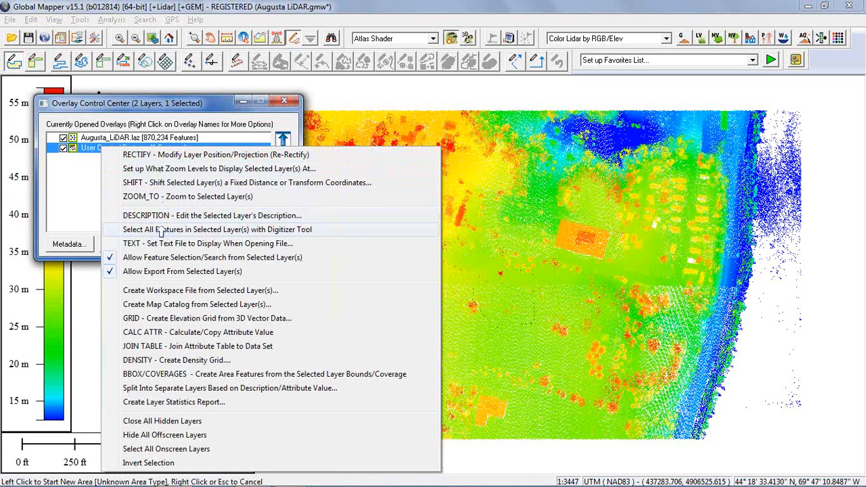
left_click(159, 230)
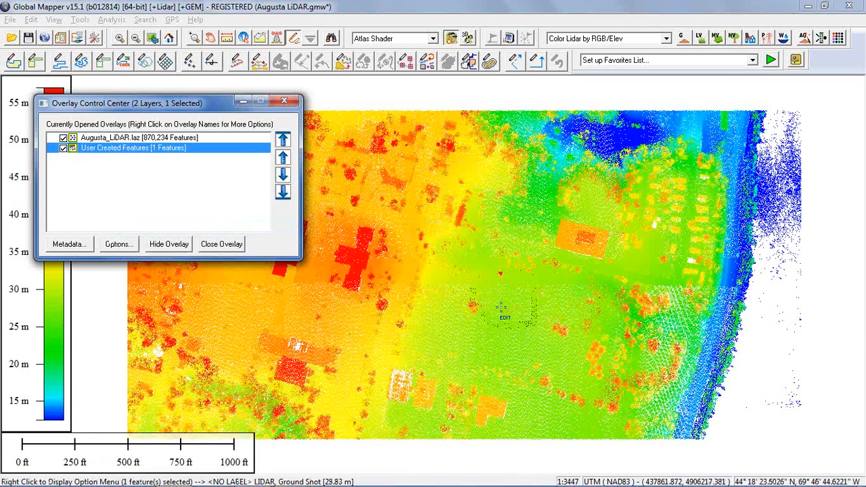
right_click(458, 100)
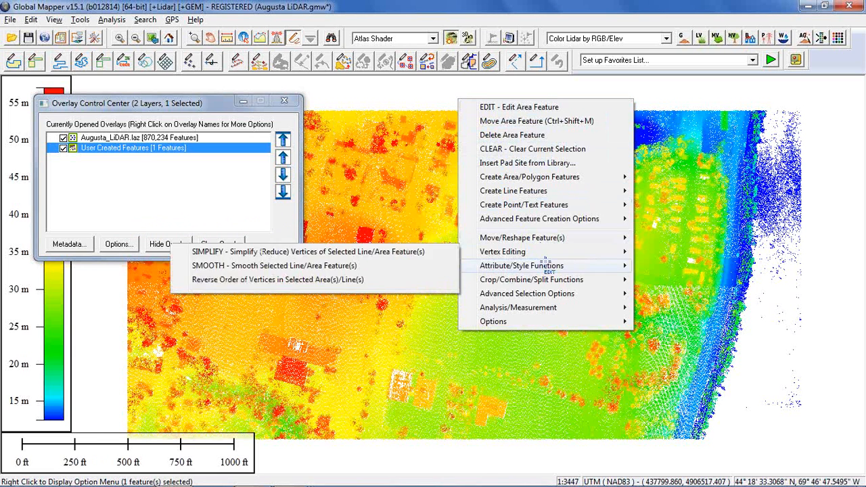
mouse_move(545, 265)
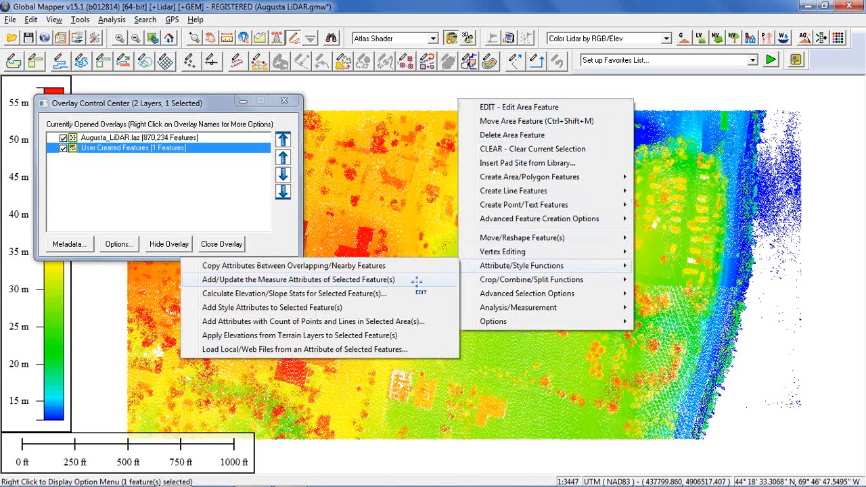
left_click(404, 320)
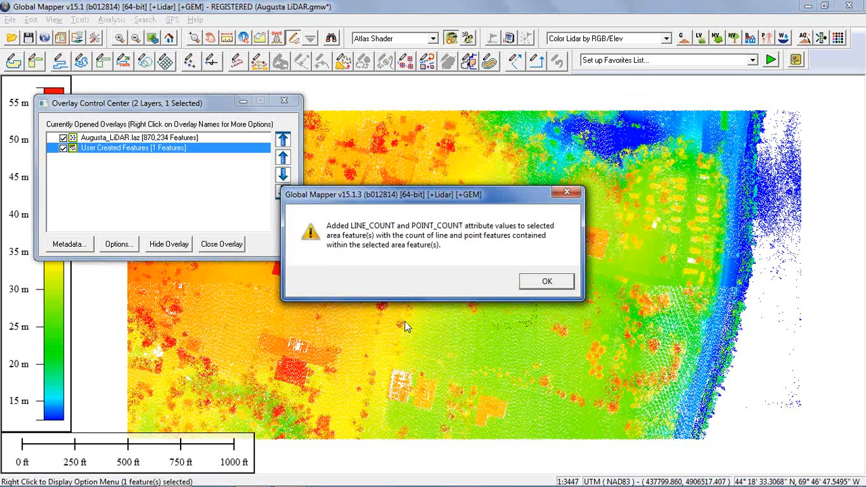
left_click(540, 281)
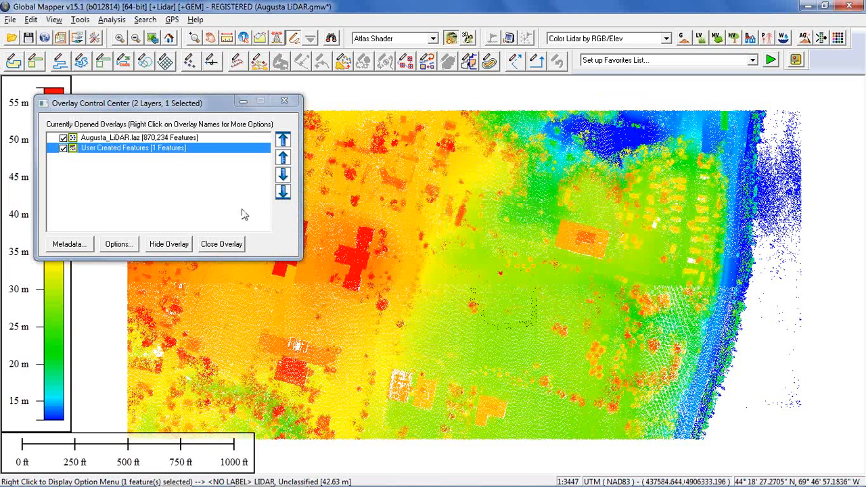
Hide the Augusta_LiDAR.laz layer and check the digitized area's attributes, including POINT_COUNT, in its feature information
left_click(63, 137)
left_click(365, 173)
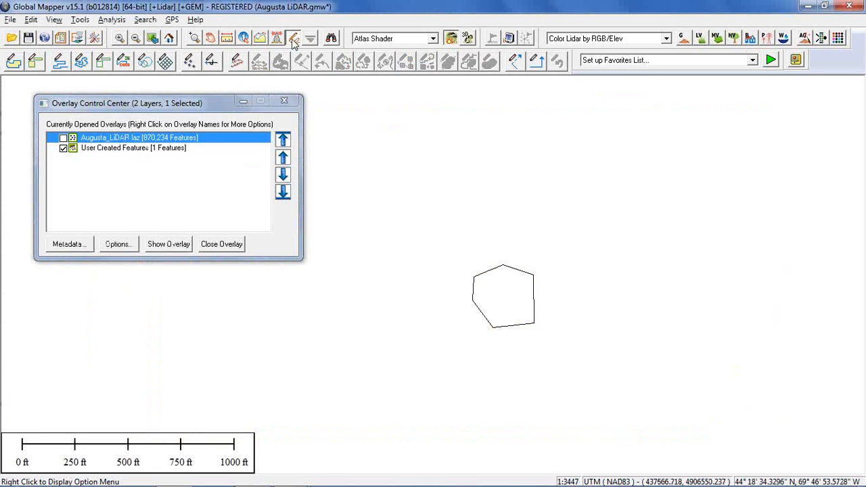
left_click(248, 38)
left_click(487, 304)
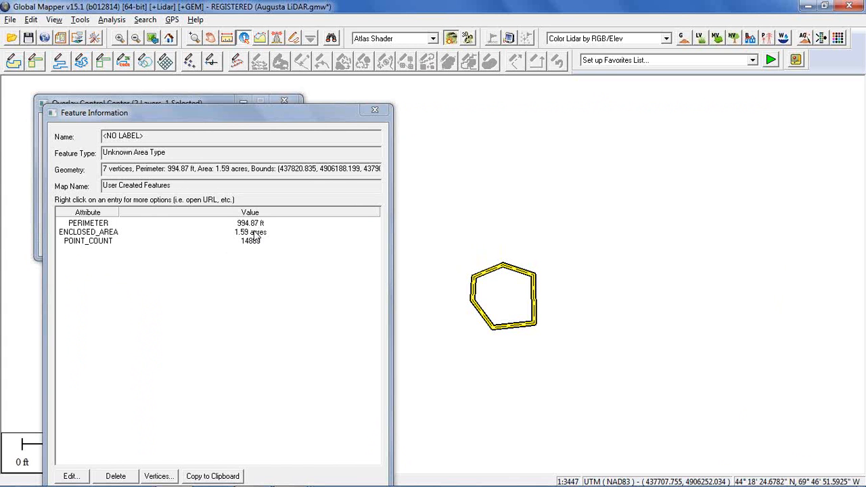
left_click(374, 110)
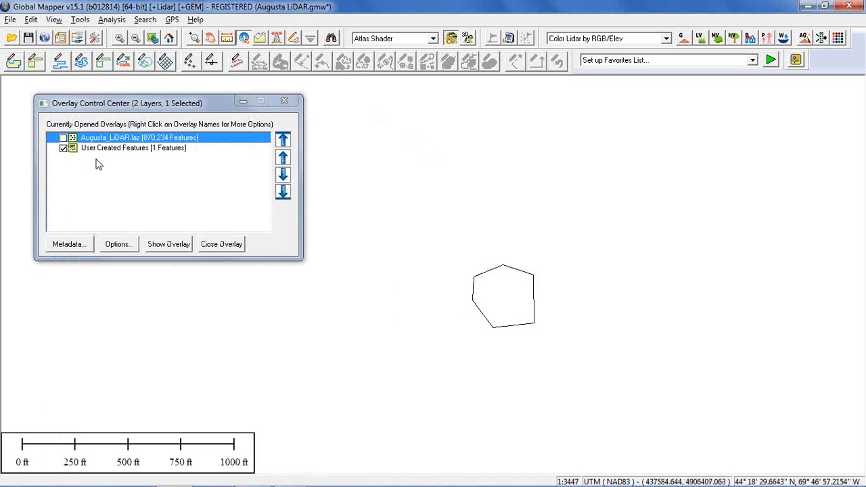
Display only the Augusta_LiDAR.laz layer and draw an eastward path profile about 856 ft long across the middle of the point cloud
left_click(64, 148)
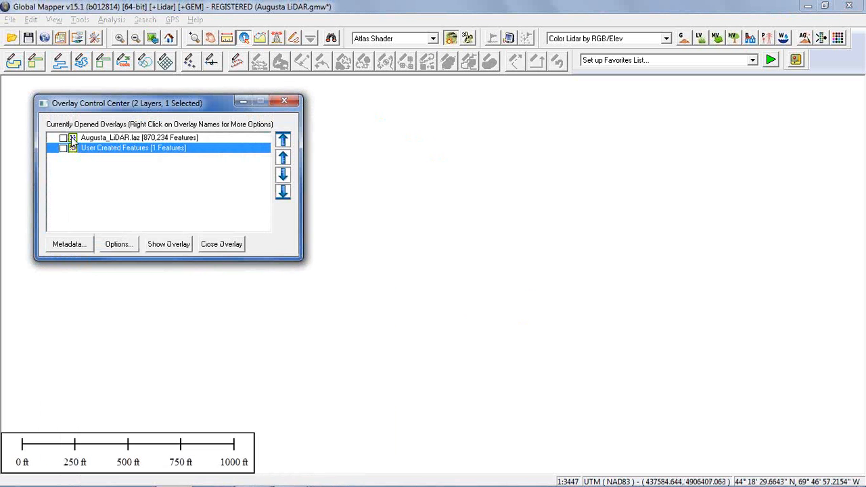
left_click(63, 138)
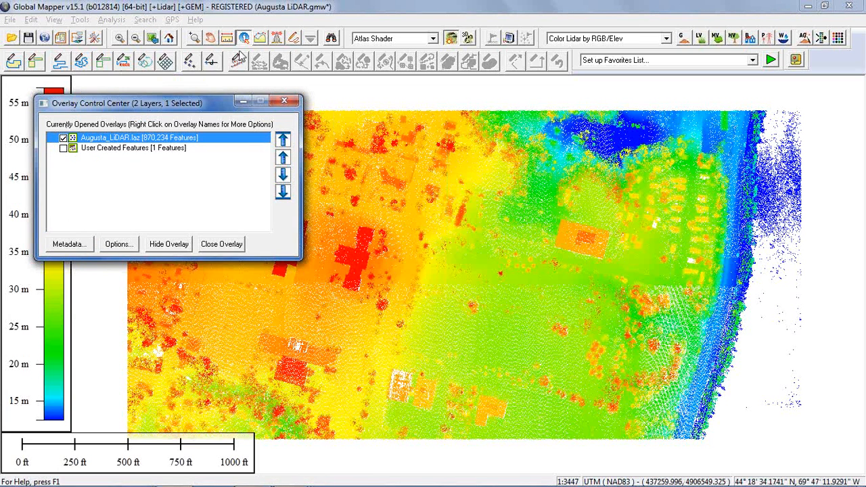
left_click(260, 40)
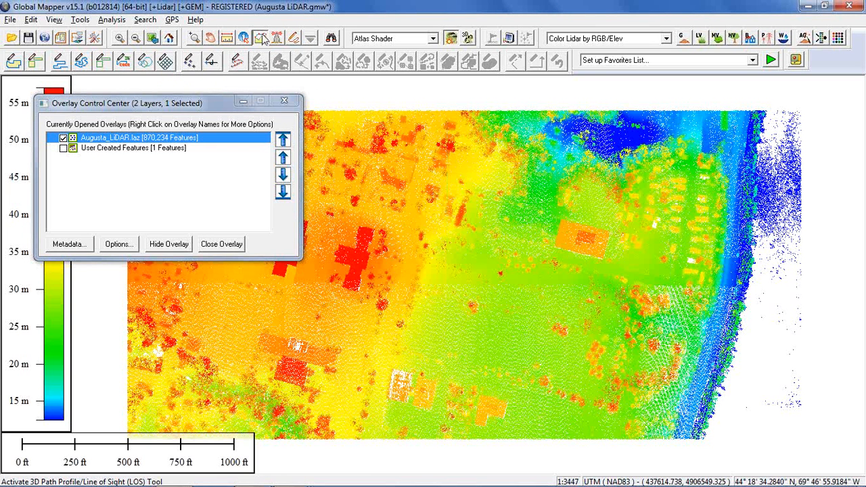
left_click(304, 319)
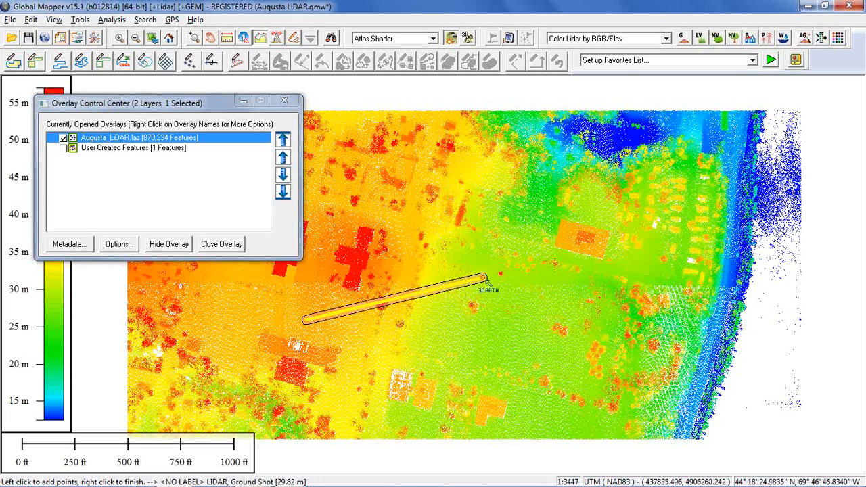
right_click(484, 278)
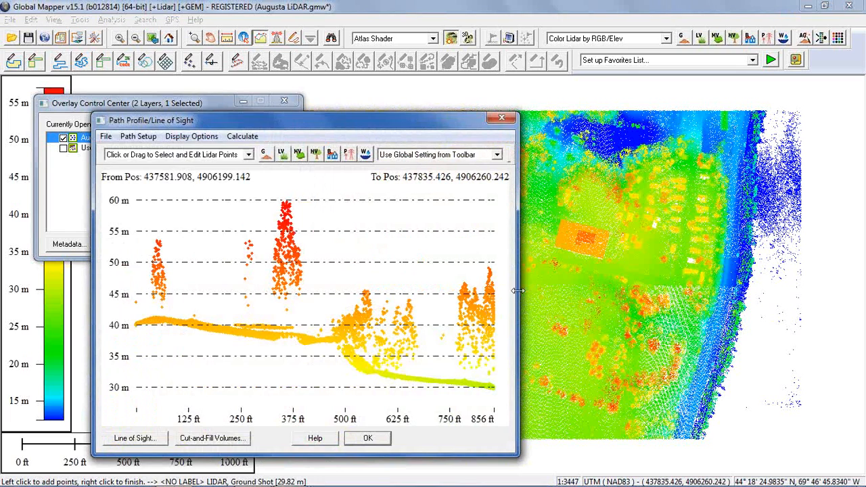
Replace the profile with a westward path about 693 ft long across the green field, and widen and reposition the profile window
left_click(527, 292)
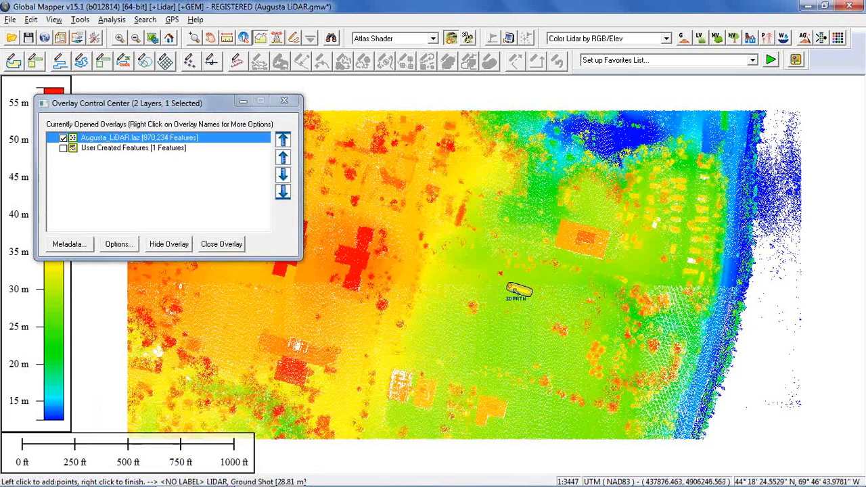
right_click(381, 315)
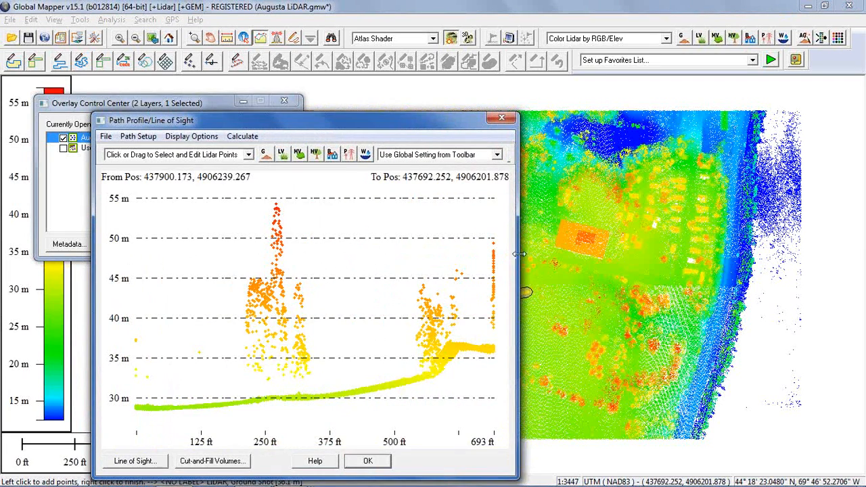
left_click_drag(516, 260, 727, 260)
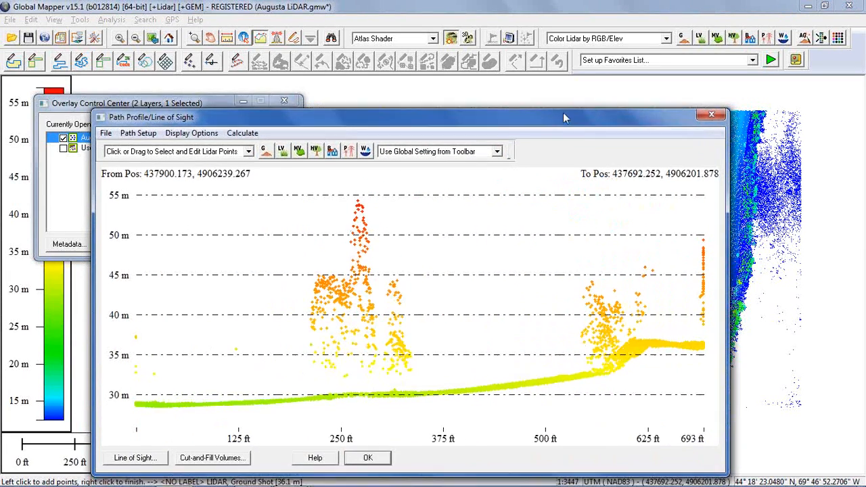
left_click_drag(571, 120, 560, 60)
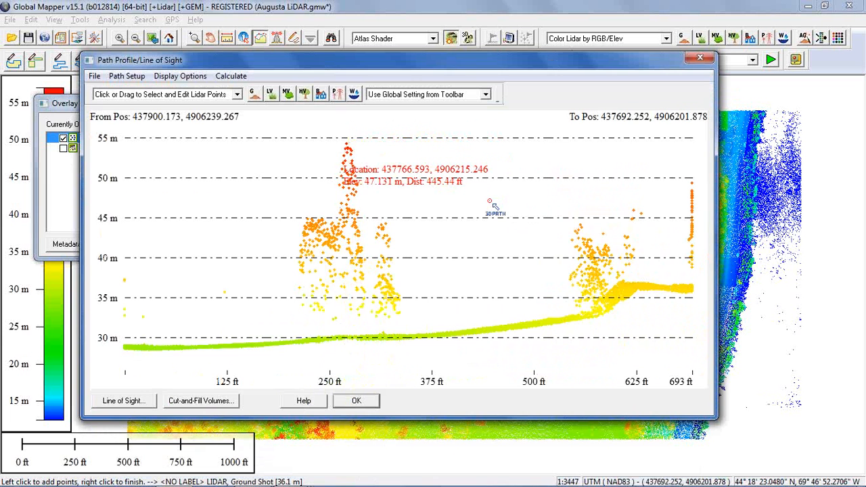
left_click(132, 79)
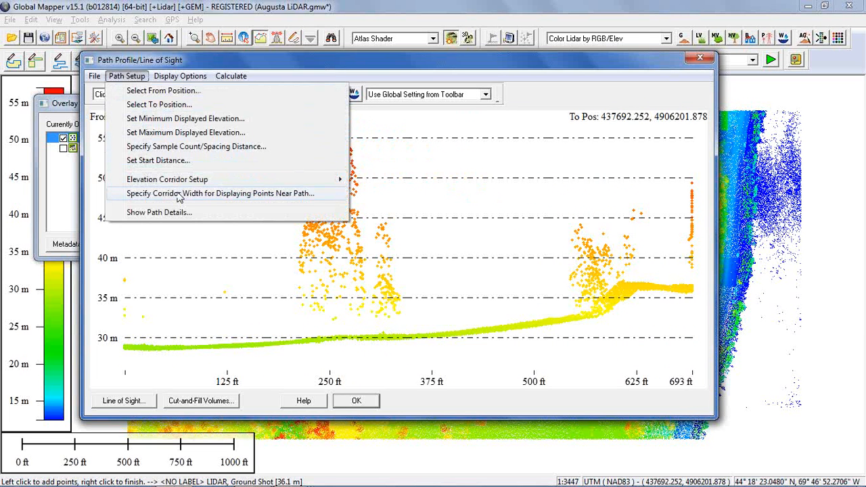
left_click(321, 64)
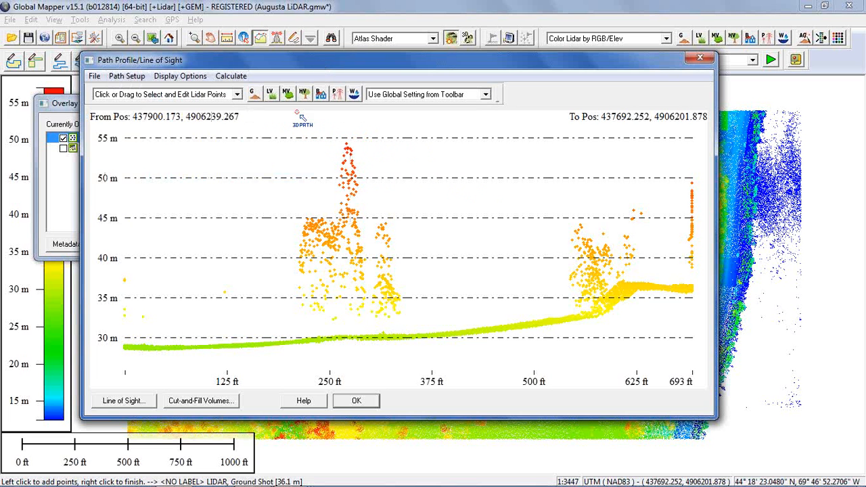
mouse_move(371, 156)
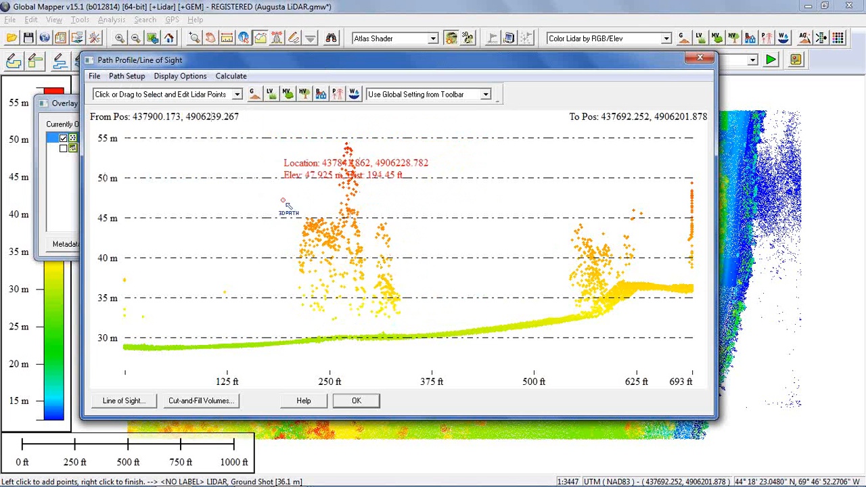
Color the profile's lidar points by classification and try a rectangular selection around the tall tree cluster near 250 ft
left_click(485, 95)
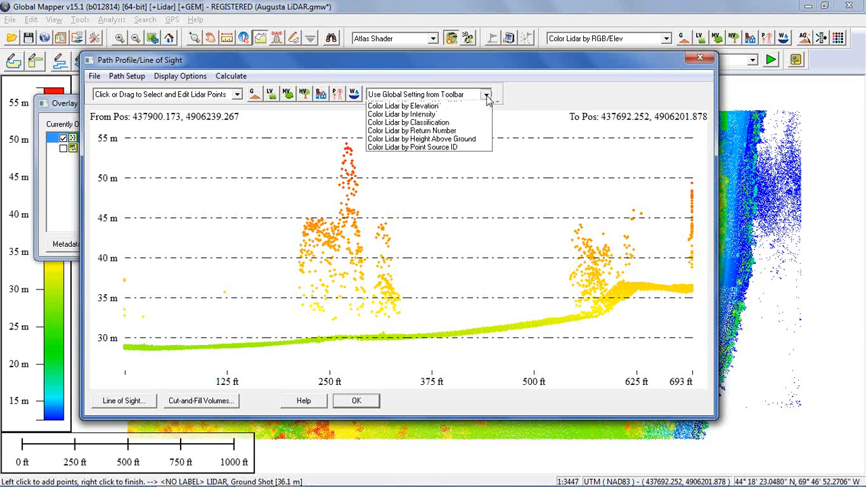
left_click(472, 143)
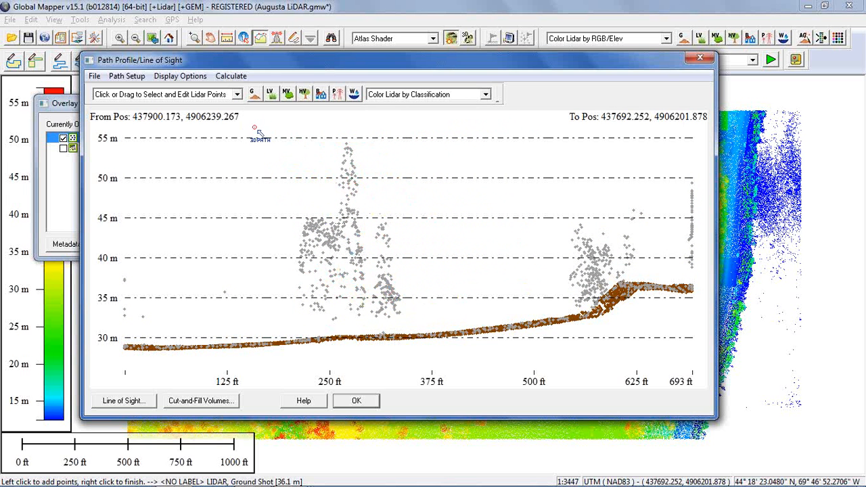
left_click_drag(242, 126, 419, 319)
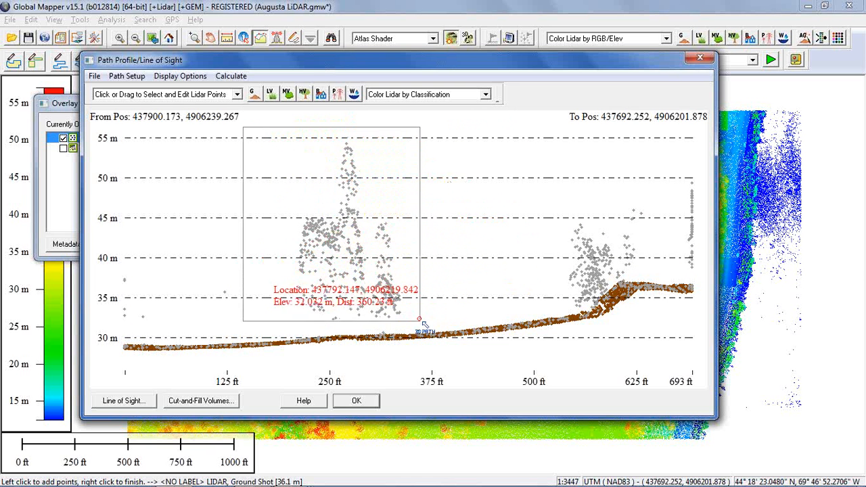
left_click(457, 241)
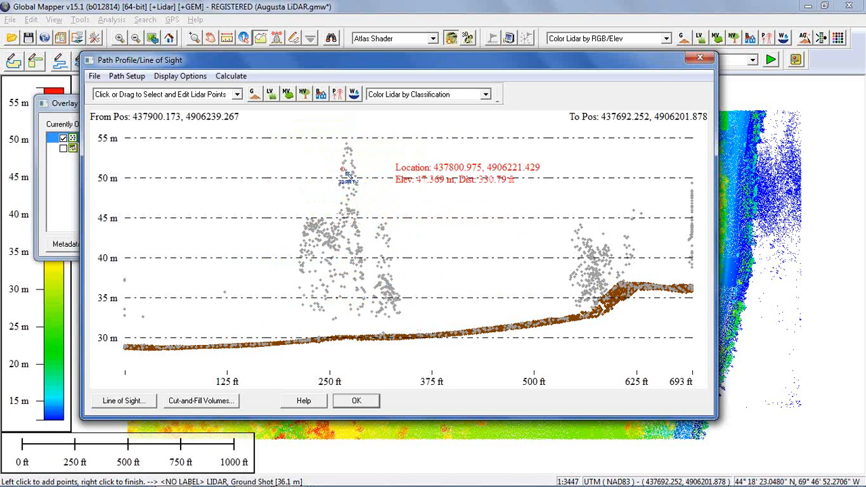
Switch to polygon selection of lidar points and outline the upper part of the tree cluster between about 200 and 300 ft
left_click(236, 96)
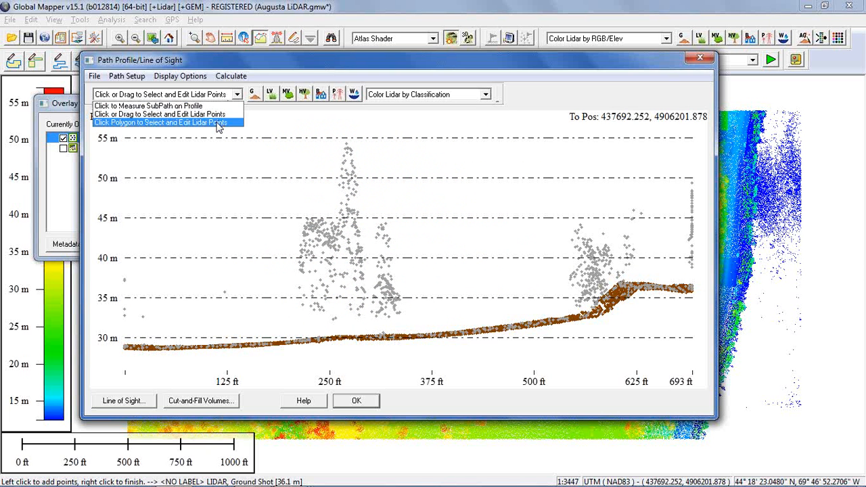
left_click(218, 122)
left_click(329, 138)
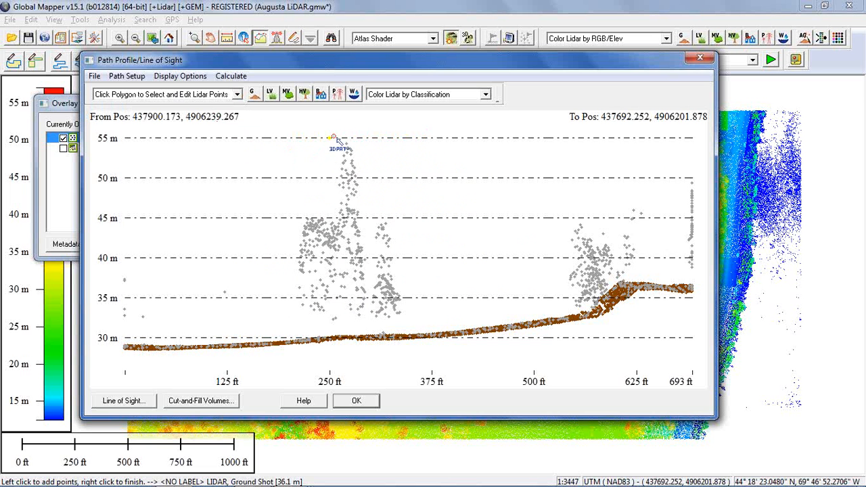
left_click(369, 137)
left_click(378, 181)
left_click(369, 205)
left_click(351, 227)
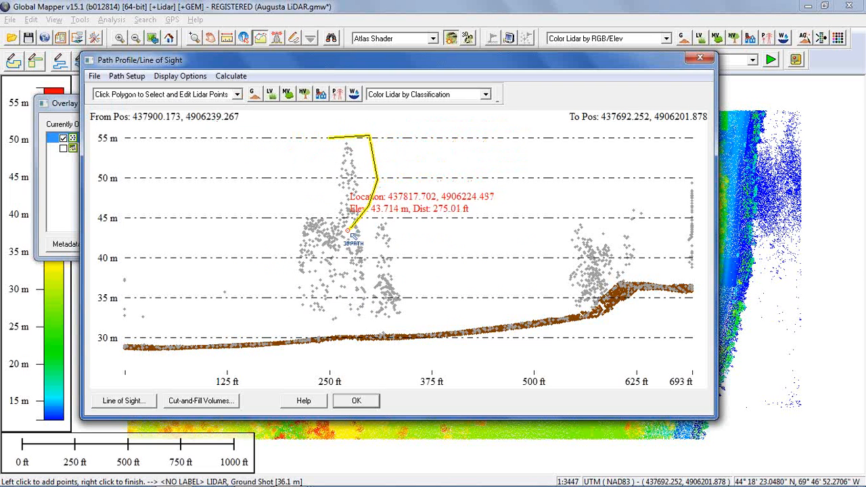
left_click(324, 247)
left_click(291, 236)
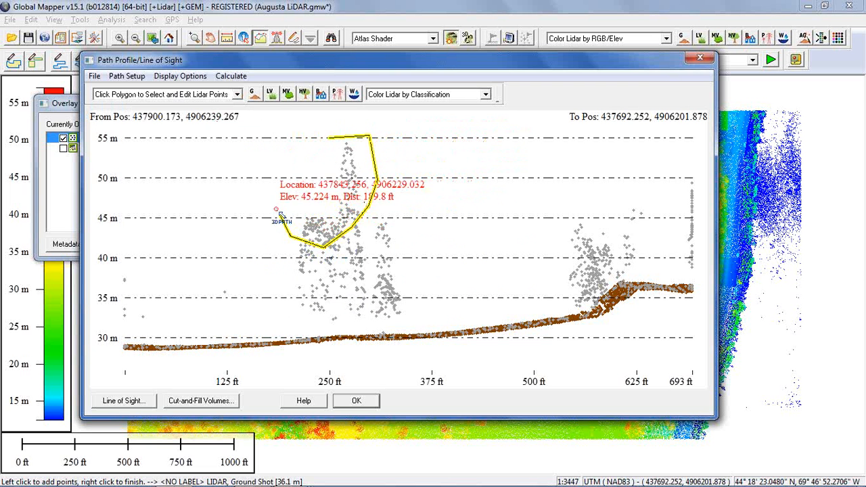
right_click(291, 162)
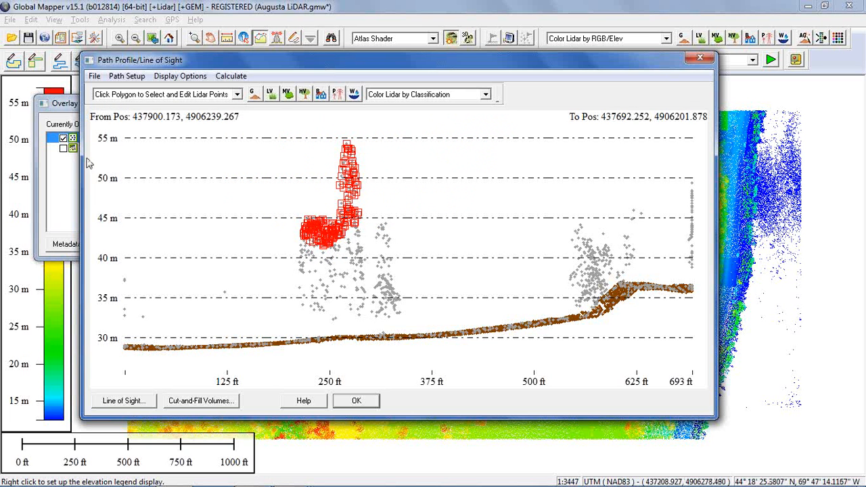
Classify the selected tree-top lidar points as high vegetation, then close the path profile and clear its path from the map
left_click(306, 95)
left_click(449, 270)
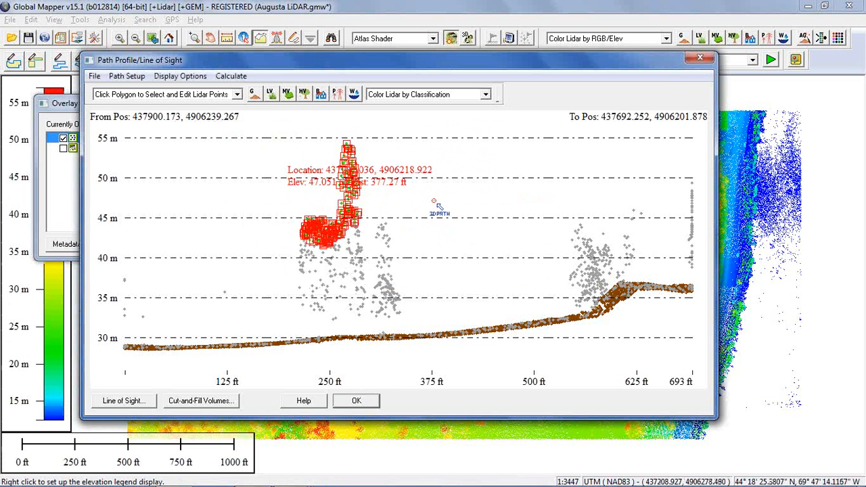
key("Escape")
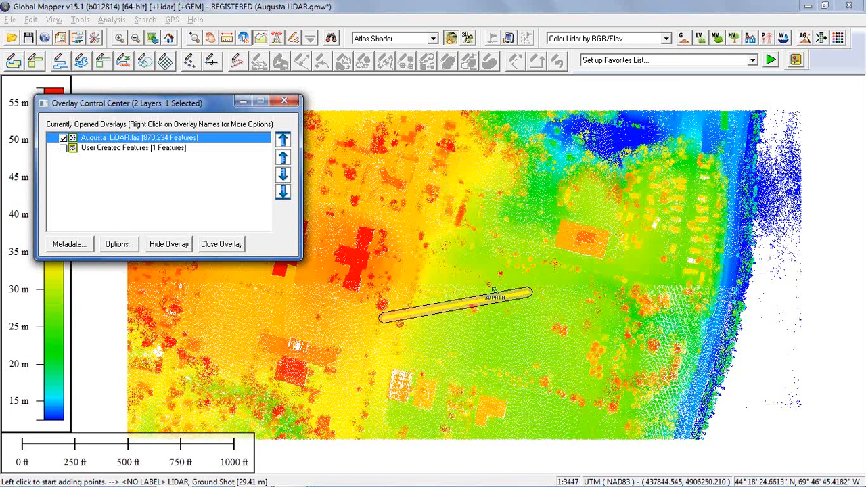
left_click(482, 276)
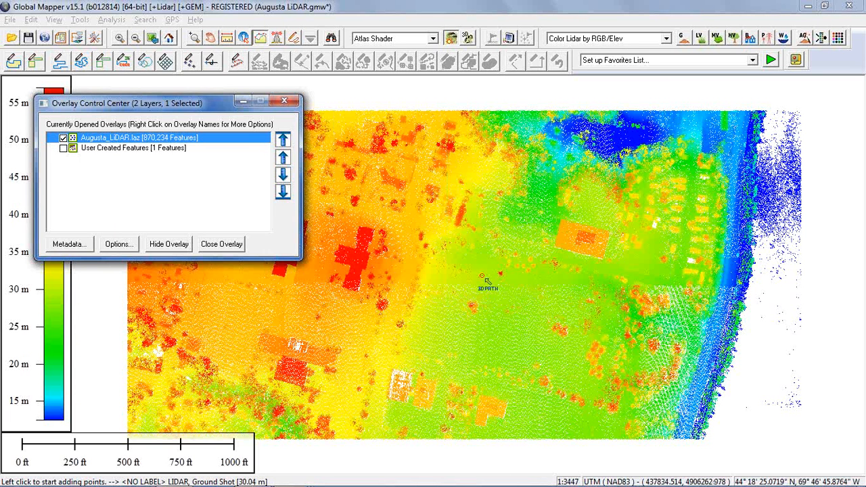
Unload all data without saving the workspace changes and load the recent workspace Elevation.gmw
key("ctrl+u")
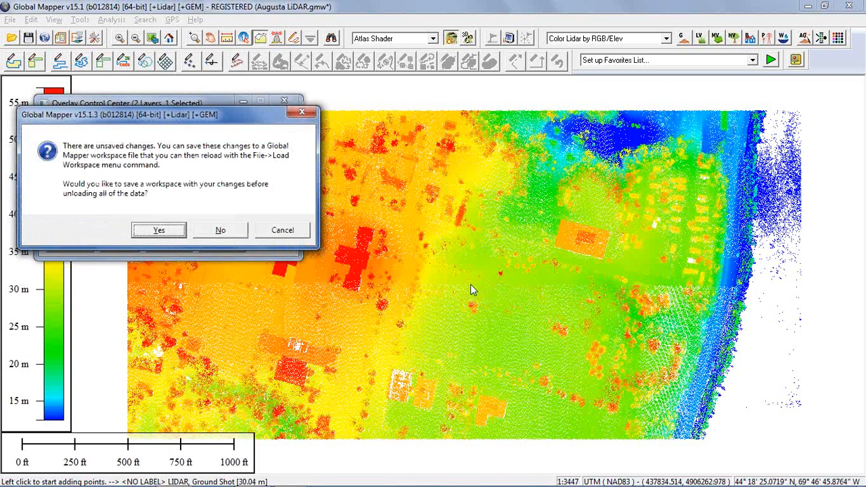
left_click(218, 230)
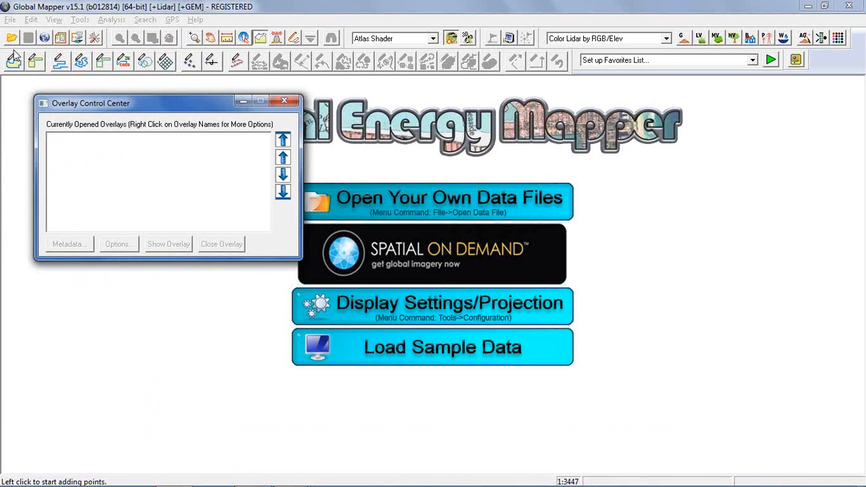
left_click(11, 19)
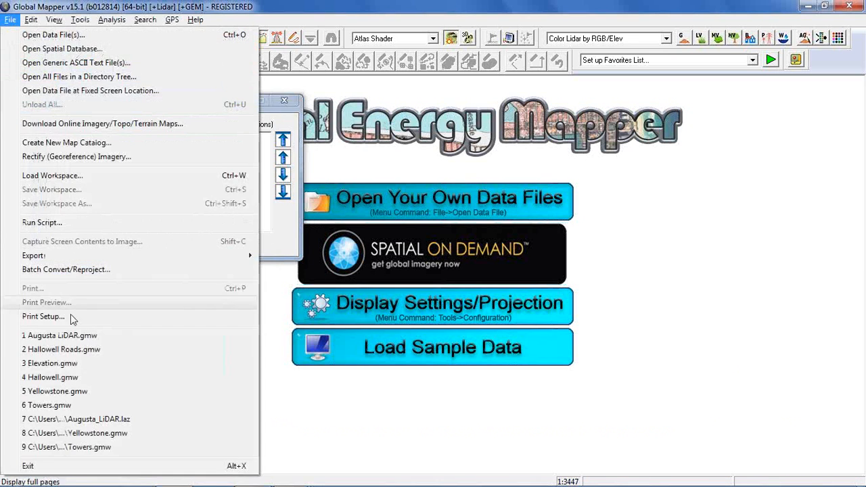
left_click(77, 362)
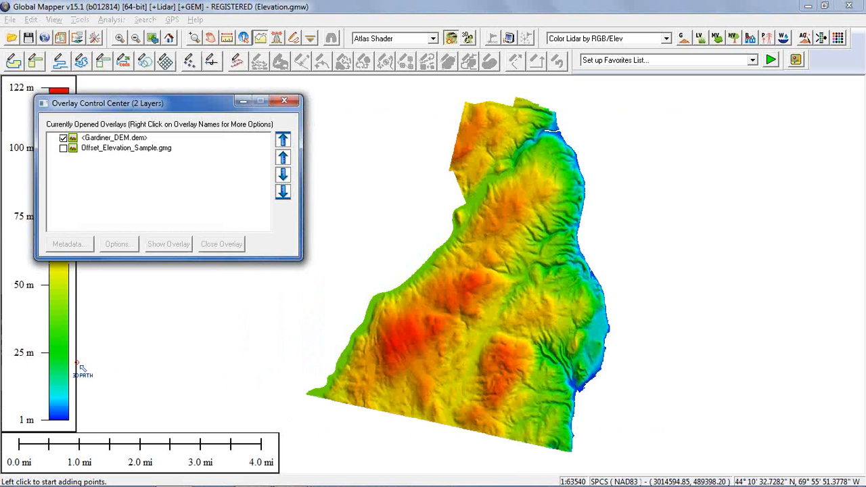
Show the Offset_Elevation_Sample.gmg overlay and zoom the map to its rectangular patch
left_click(63, 150)
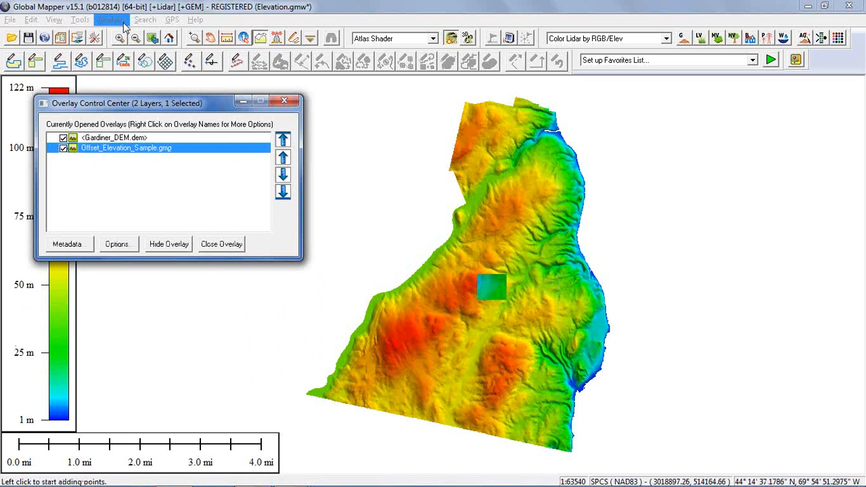
left_click(196, 38)
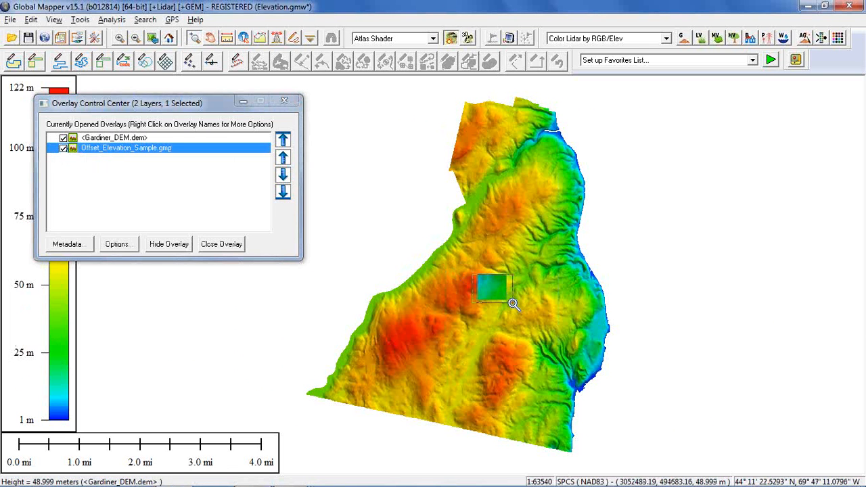
left_click_drag(513, 304, 512, 302)
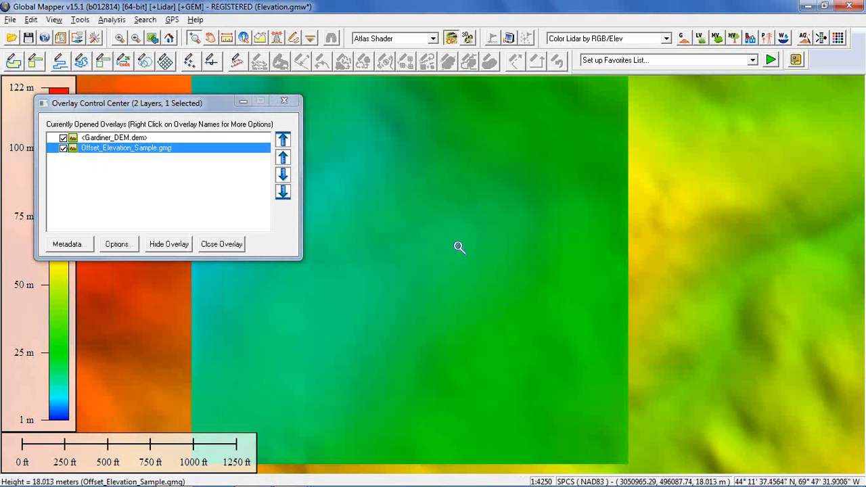
Examine the offset elevation patch and surrounding terrain in the 3D view from several angles, and close the view
left_click_drag(471, 256, 507, 276)
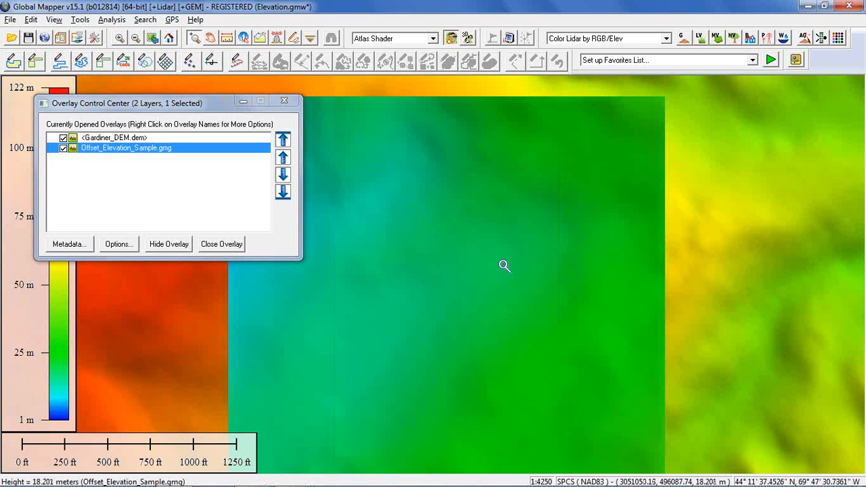
left_click_drag(435, 280, 454, 264)
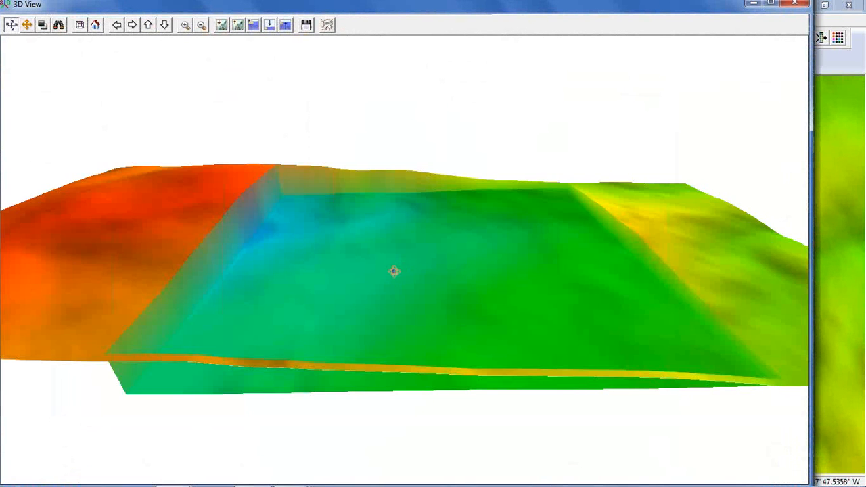
left_click_drag(394, 272, 343, 274)
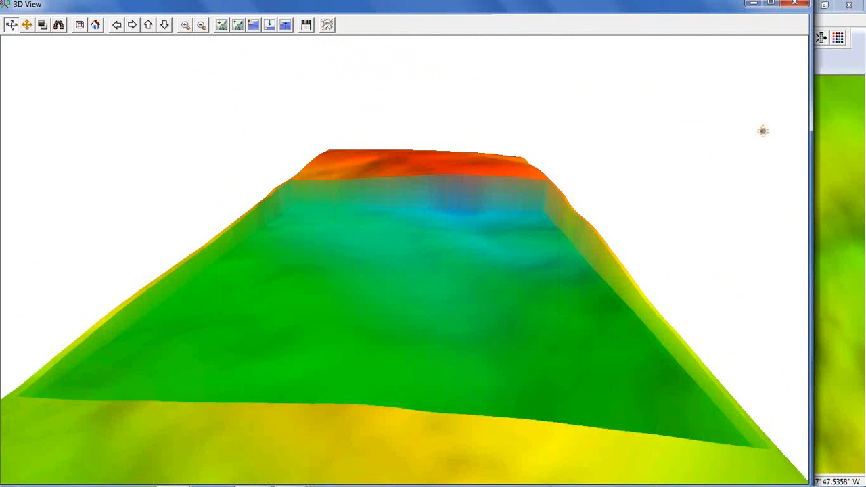
left_click(792, 5)
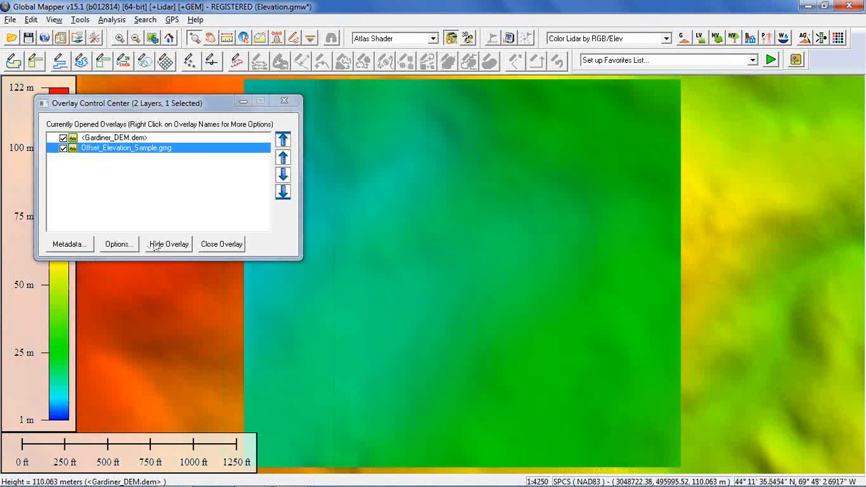
Generate a path profile about 3376 ft long from west to east across the offset patch, and close it after inspection
left_click(243, 38)
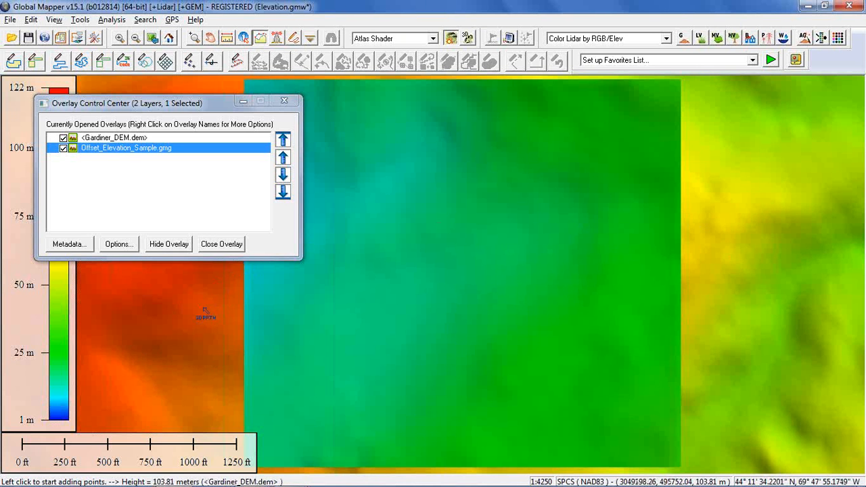
left_click(174, 302)
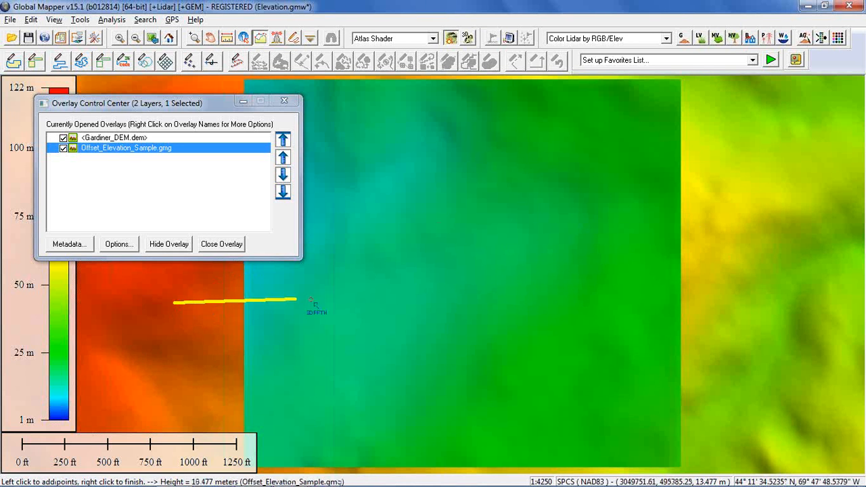
right_click(754, 298)
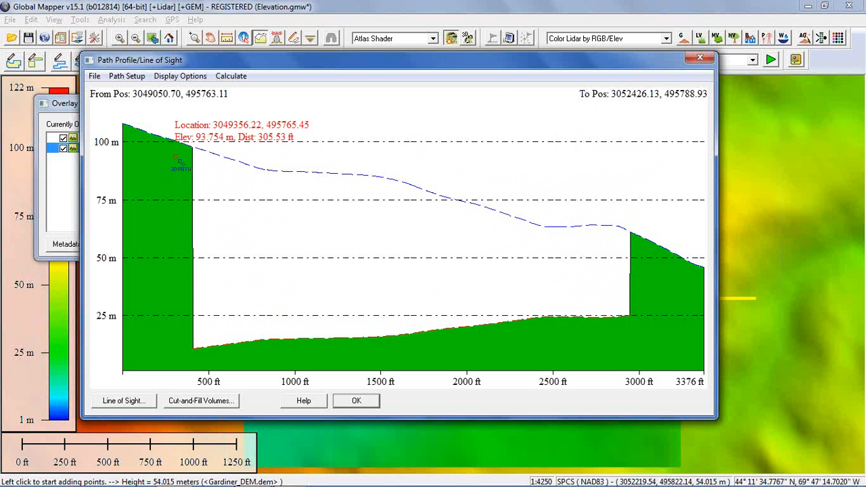
left_click(700, 57)
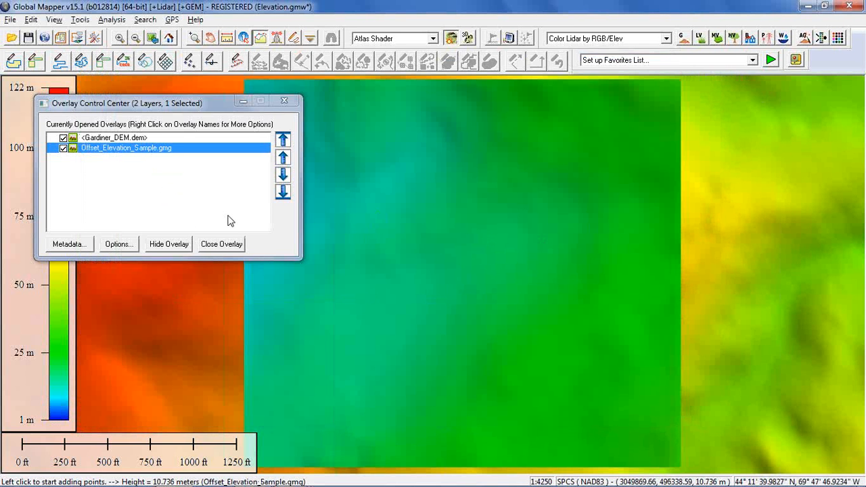
Move Offset_Elevation_Sample.gmg above Gardiner_DEM.dem in the overlay order and inspect a path profile about 3247 ft long across the same area
left_click(283, 158)
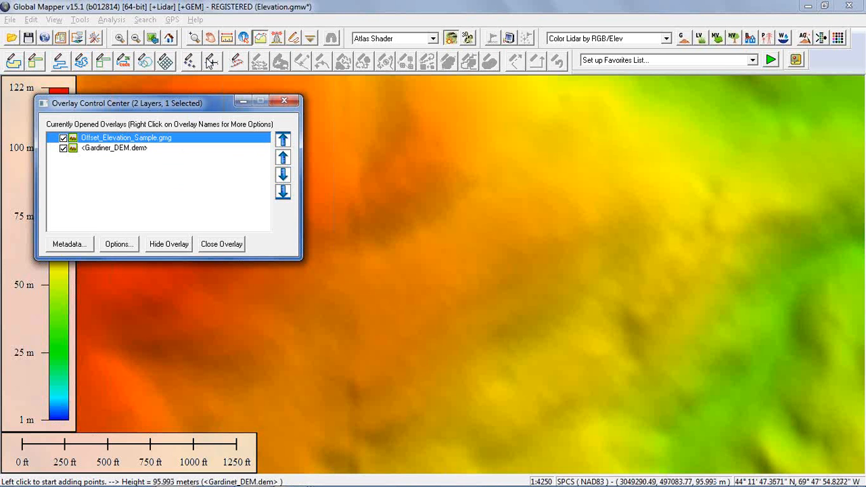
left_click(218, 341)
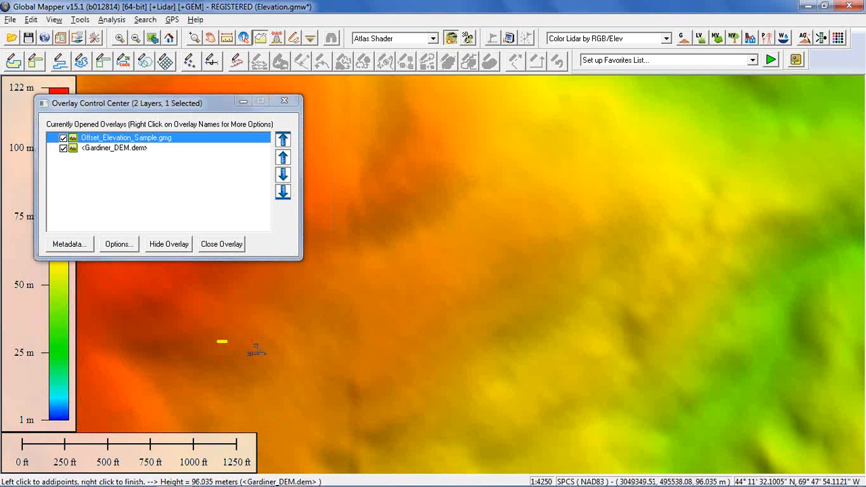
right_click(771, 281)
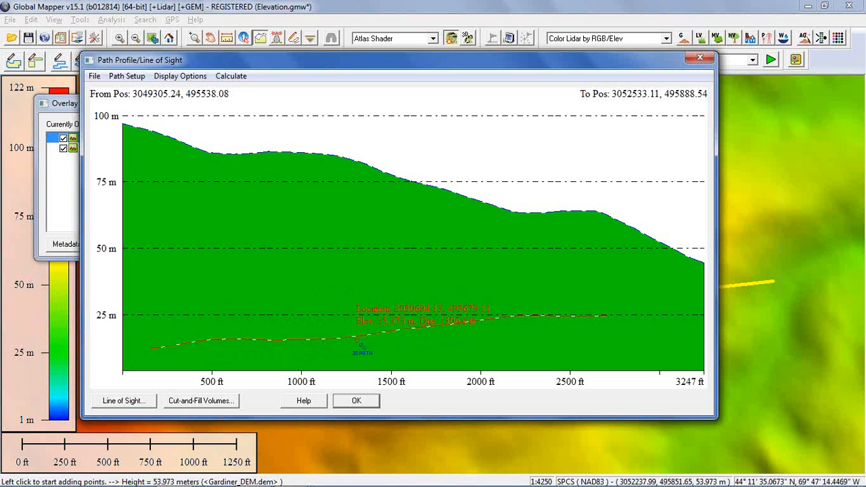
left_click(698, 59)
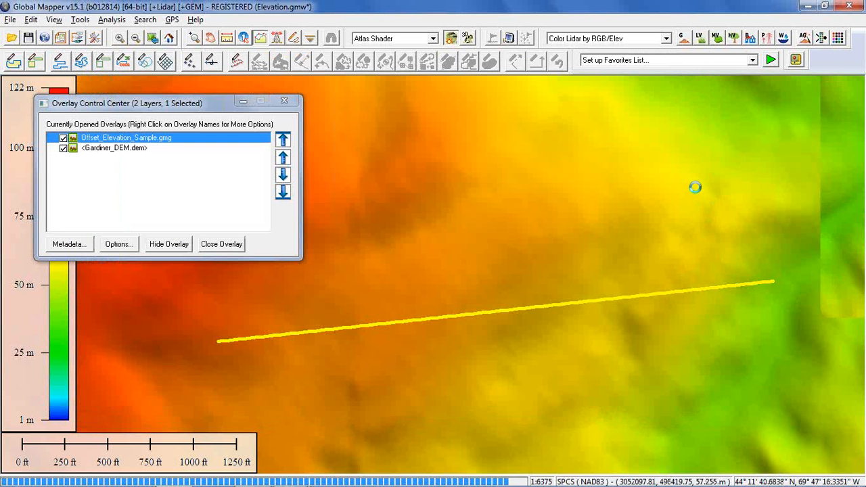
Draw a straight two-point line feature about 0.99 miles long across the hilly terrain southeast of the patch, keeping the Unknown Line Type
scroll(710, 210, "down", 2)
left_click_drag(663, 329, 419, 209)
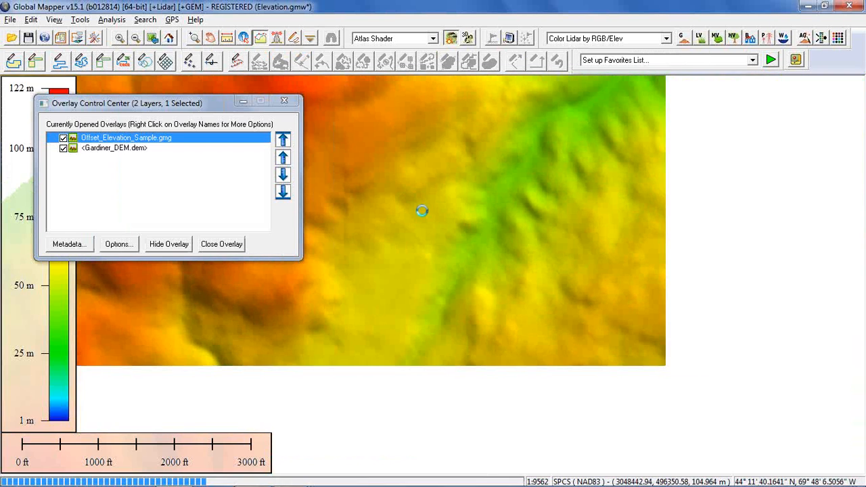
left_click_drag(530, 253, 218, 140)
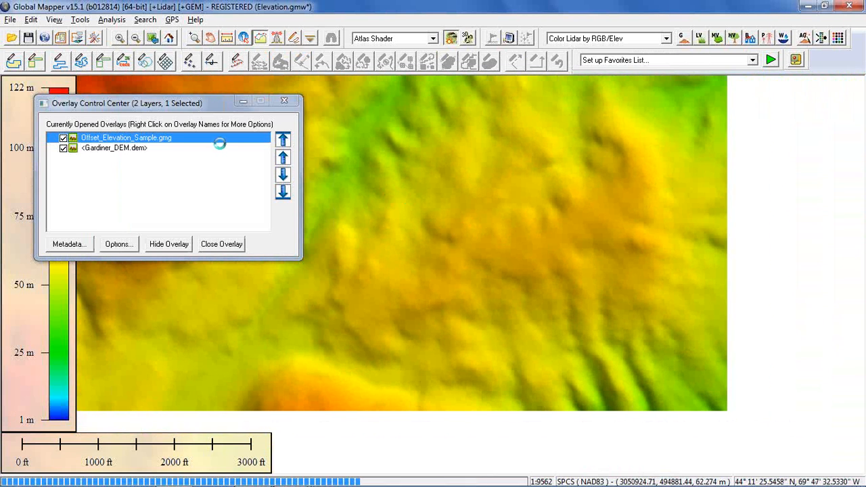
left_click(60, 61)
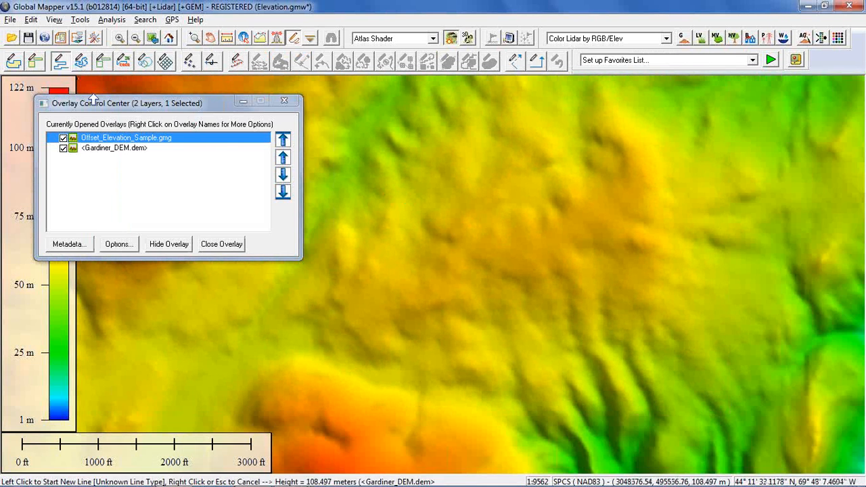
left_click(318, 324)
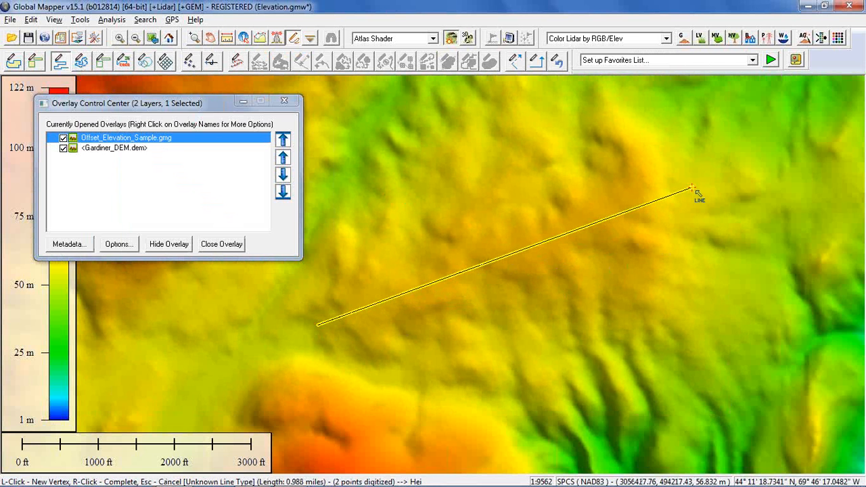
right_click(692, 188)
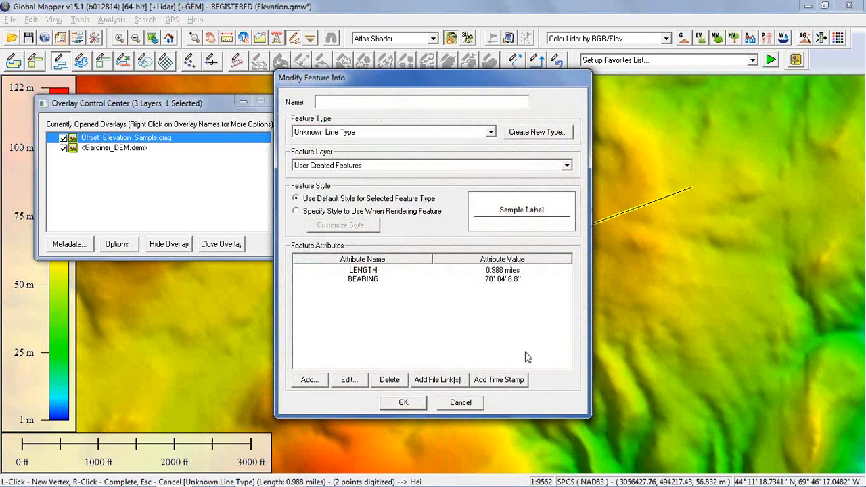
left_click(406, 403)
Select the drawn line feature and generate a path profile along it
key("alt+d")
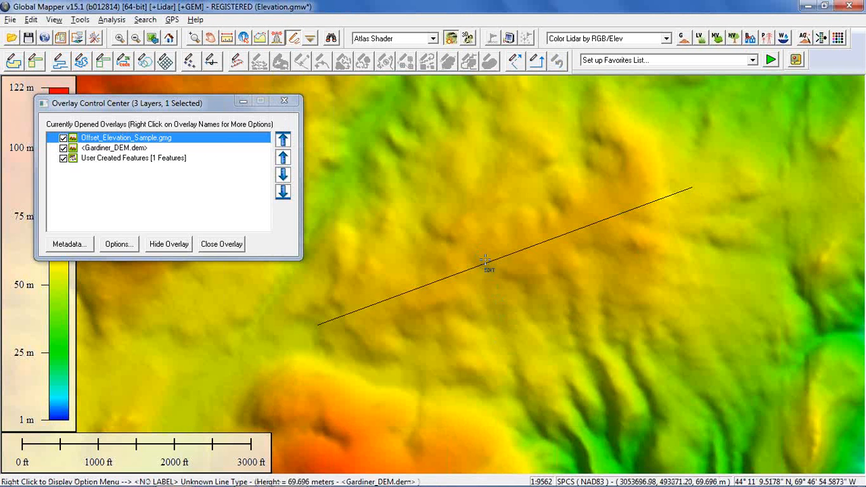
left_click(502, 268)
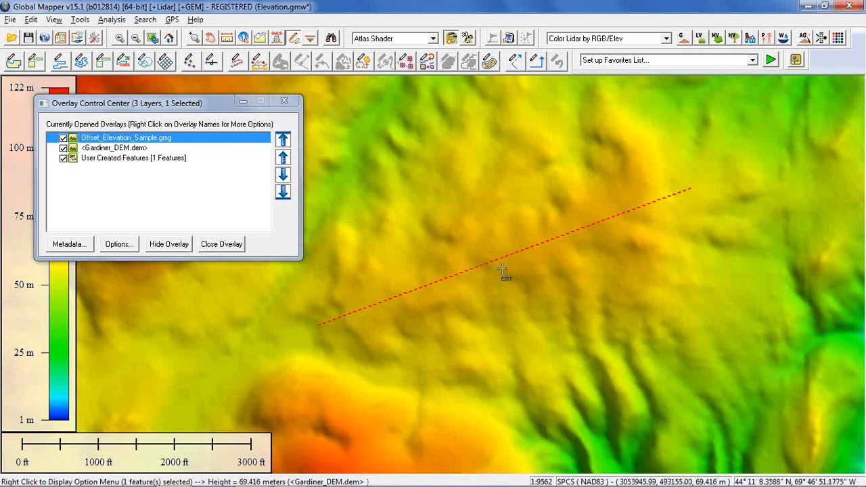
right_click(502, 269)
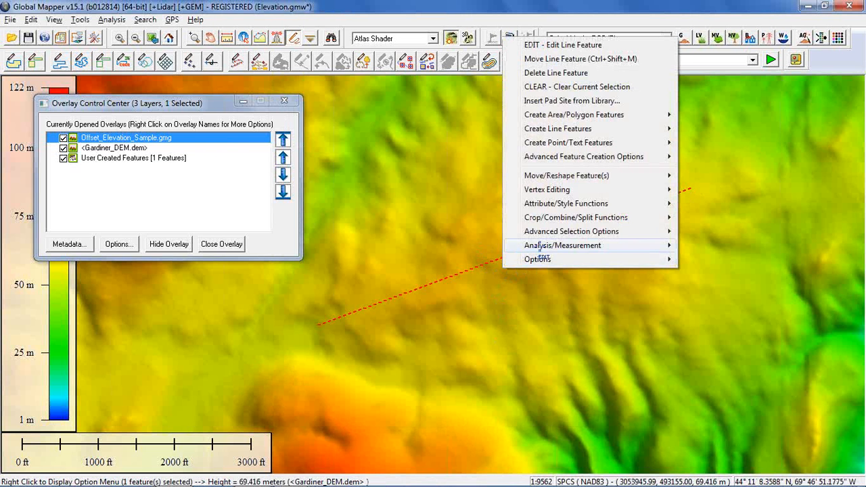
mouse_move(531, 246)
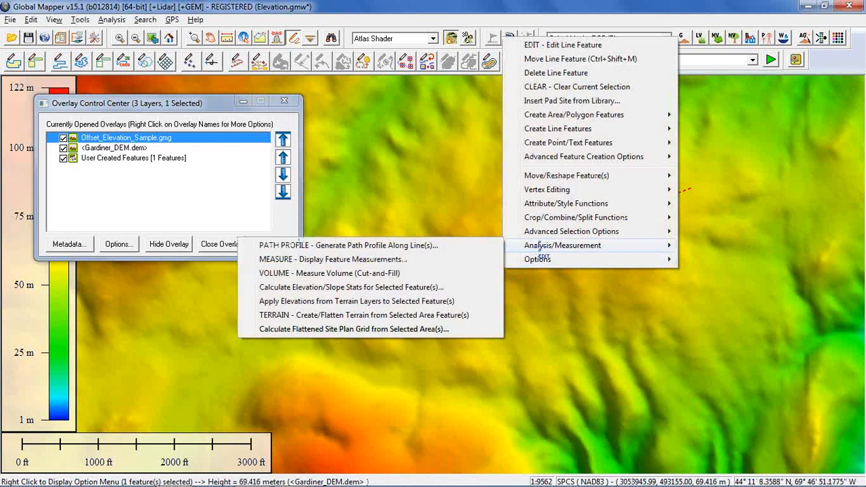
left_click(408, 245)
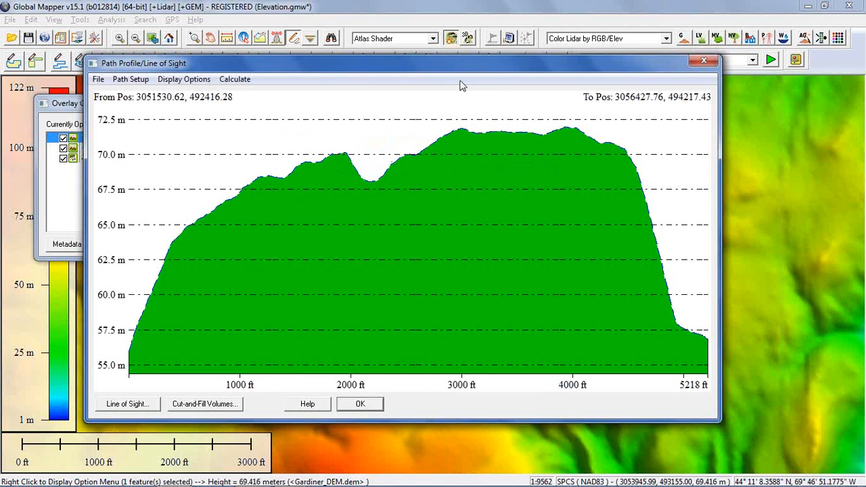
left_click_drag(426, 57, 219, 81)
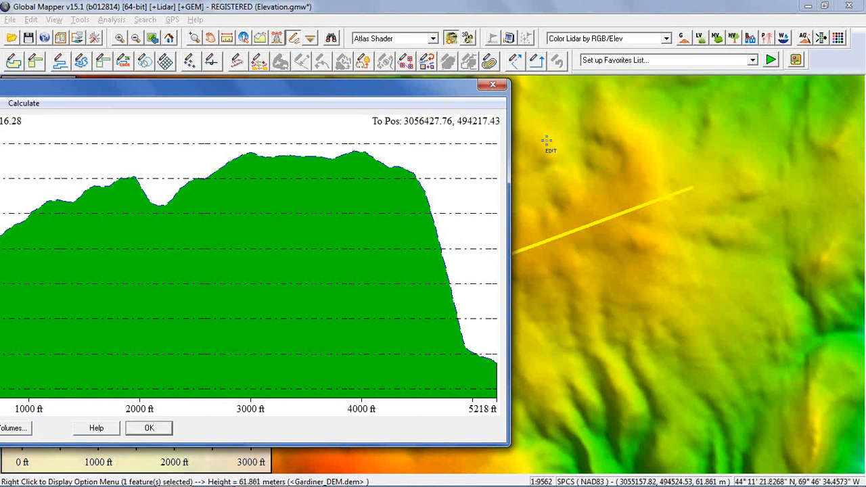
left_click_drag(408, 88, 618, 96)
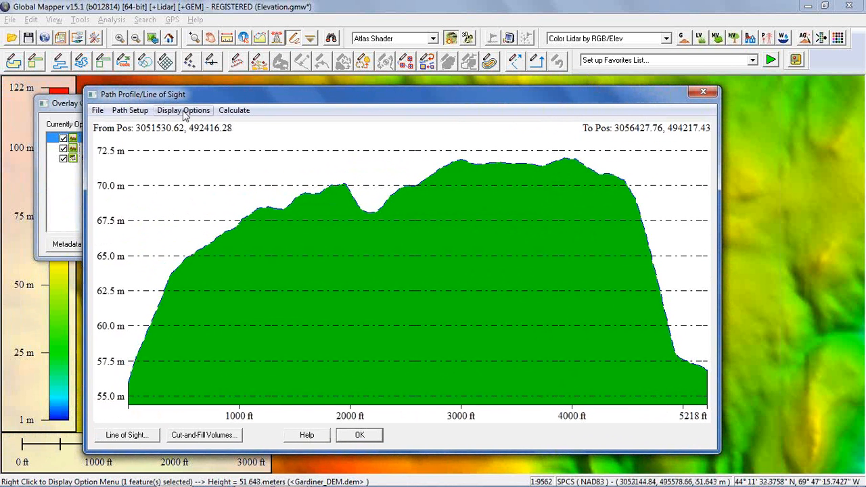
Set the corridor width for displaying points near the path to 30 meters
left_click(136, 113)
mouse_move(192, 216)
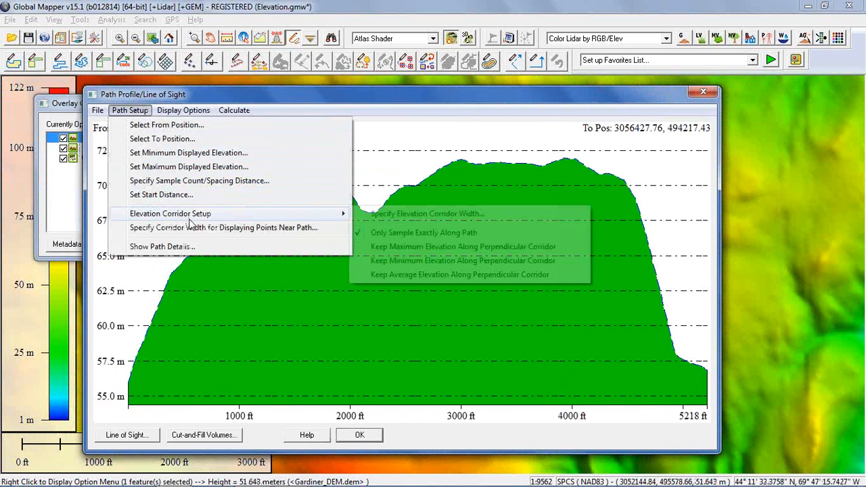
left_click(200, 229)
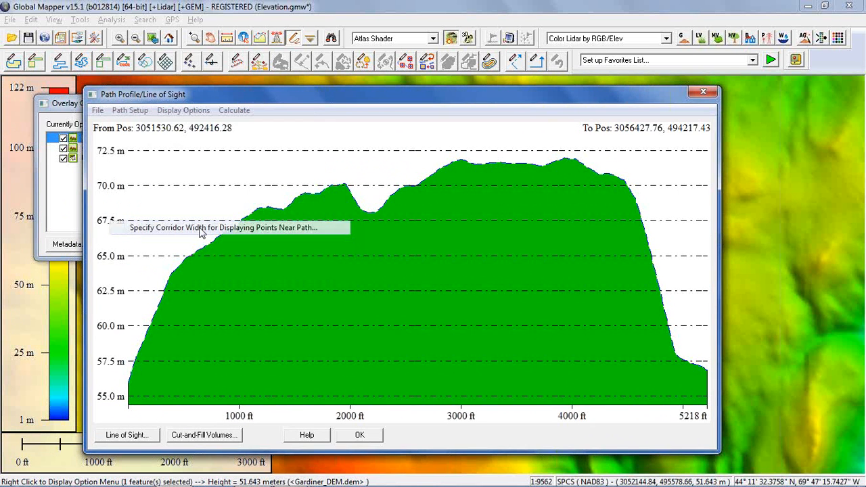
left_click_drag(326, 289, 302, 298)
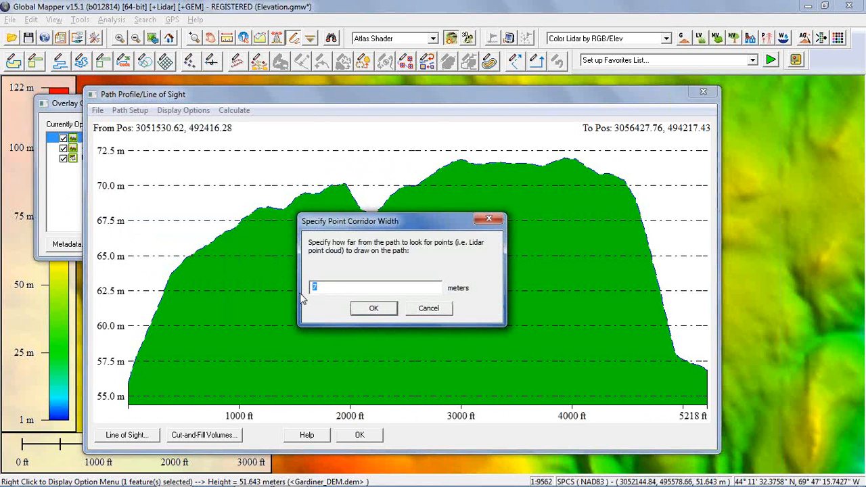
type("30")
left_click(366, 312)
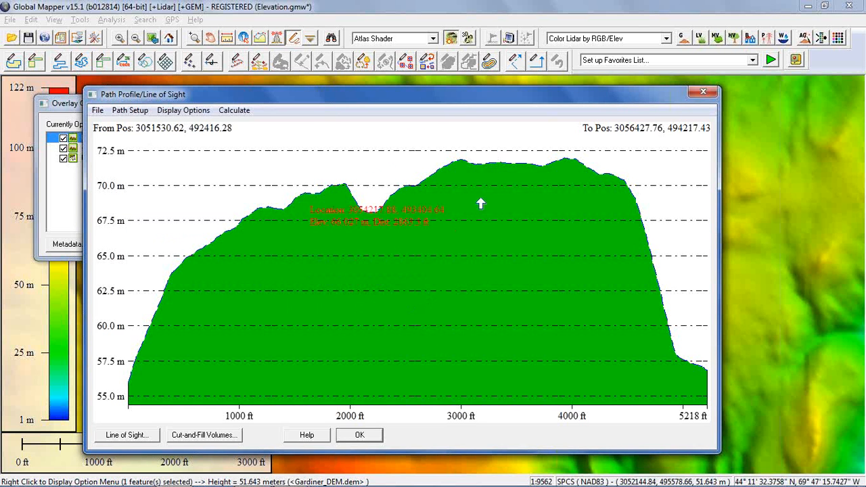
Set the profile's elevation corridor to keep the minimum elevation along the perpendicular corridor
left_click_drag(519, 101, 563, 102)
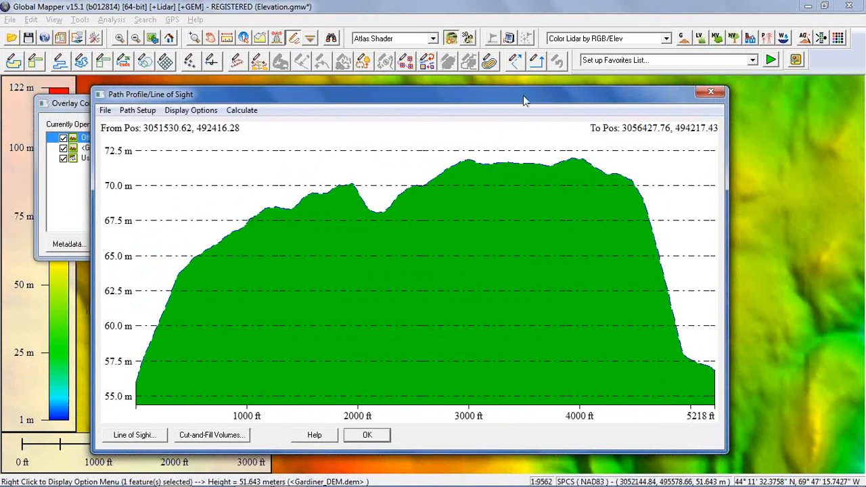
left_click(145, 113)
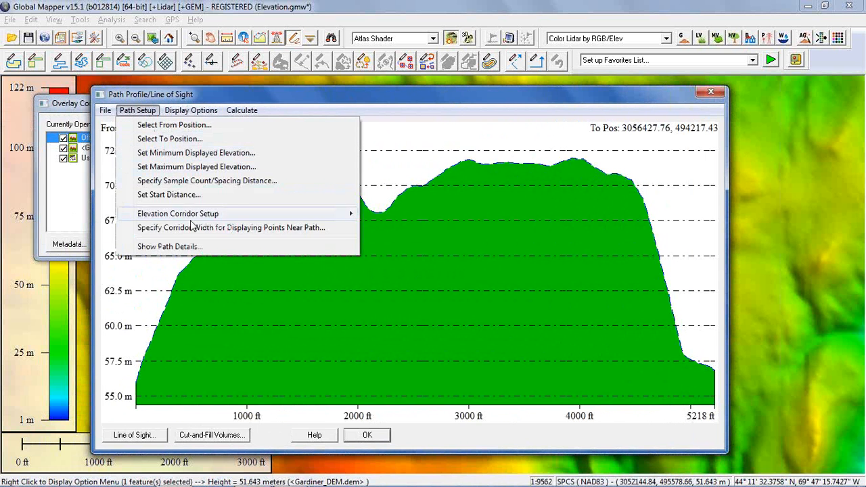
mouse_move(195, 216)
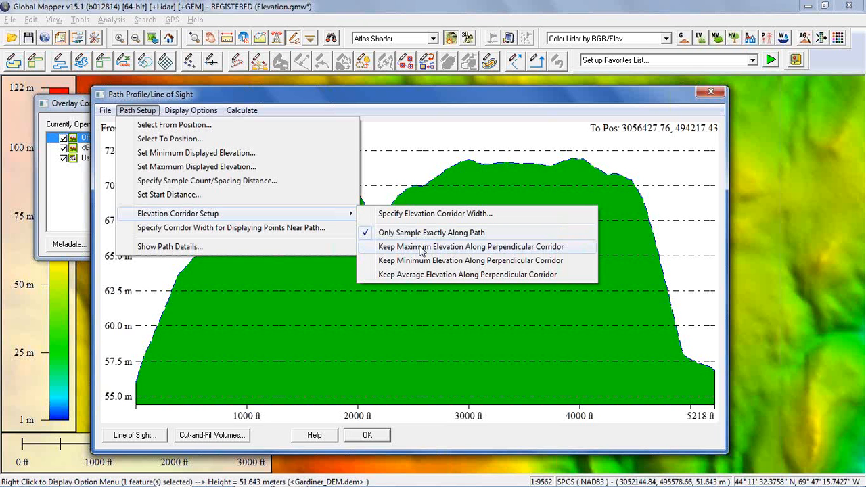
left_click(454, 261)
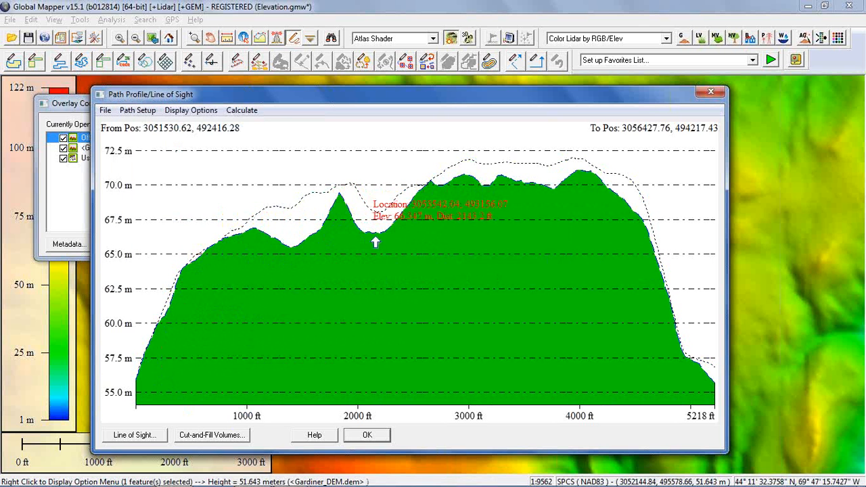
Compare the path profile with the drawn line on the map, and close the profile and clear the line selection
left_click_drag(576, 91, 403, 101)
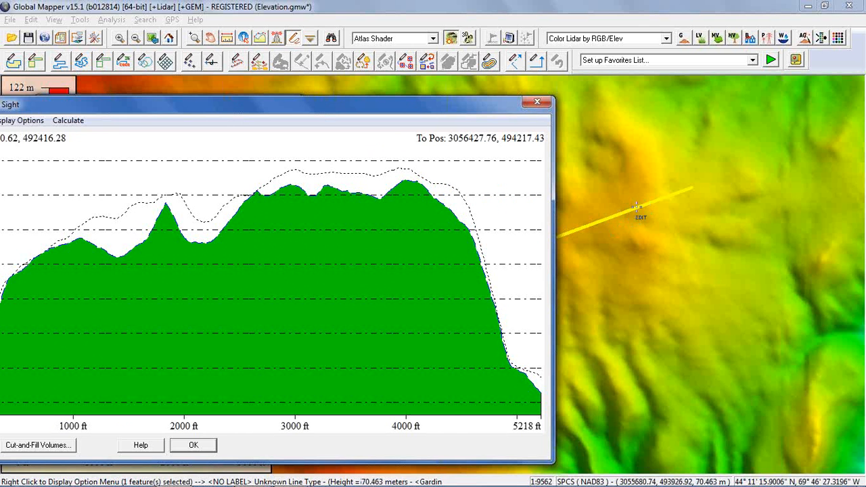
left_click_drag(436, 106, 588, 105)
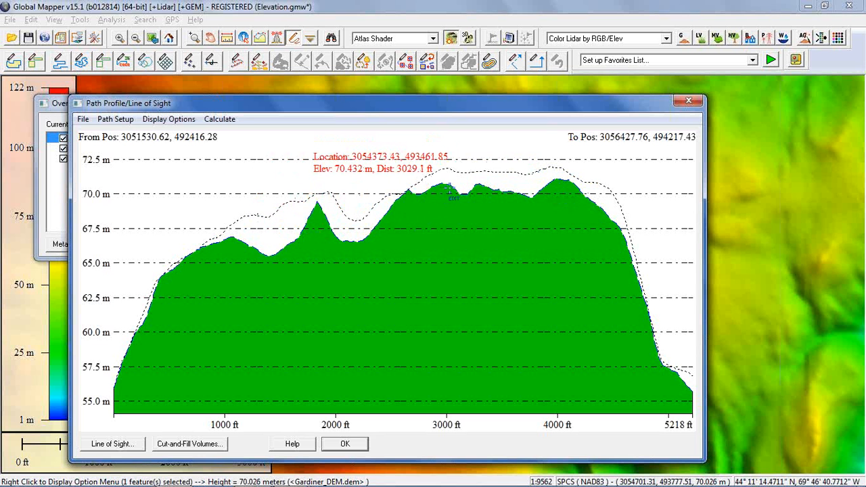
left_click(688, 100)
left_click(646, 140)
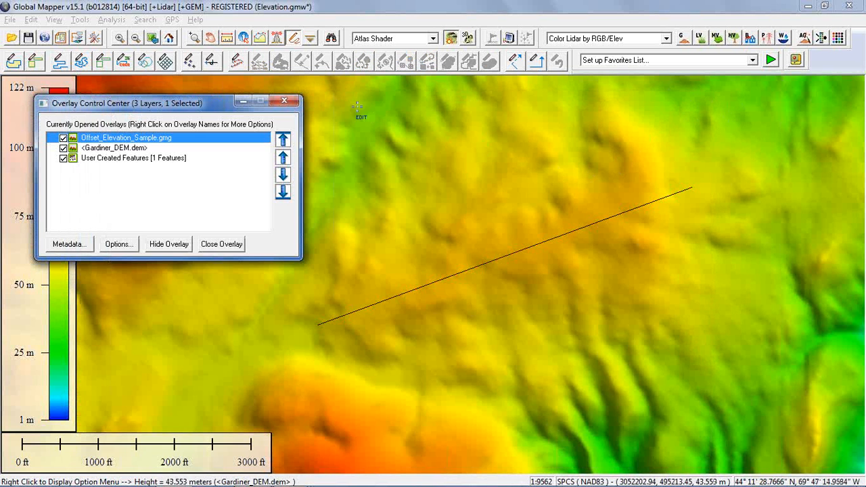
Draw a second straight two-point line feature about 4,037 ft long across the terrain north of the existing line, keeping the Unknown Line Type
left_click(60, 62)
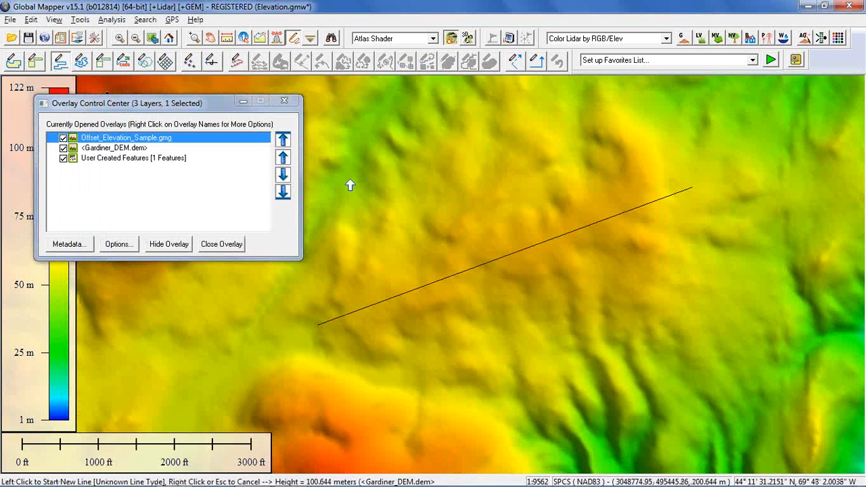
left_click(332, 115)
left_click(638, 138)
right_click(636, 171)
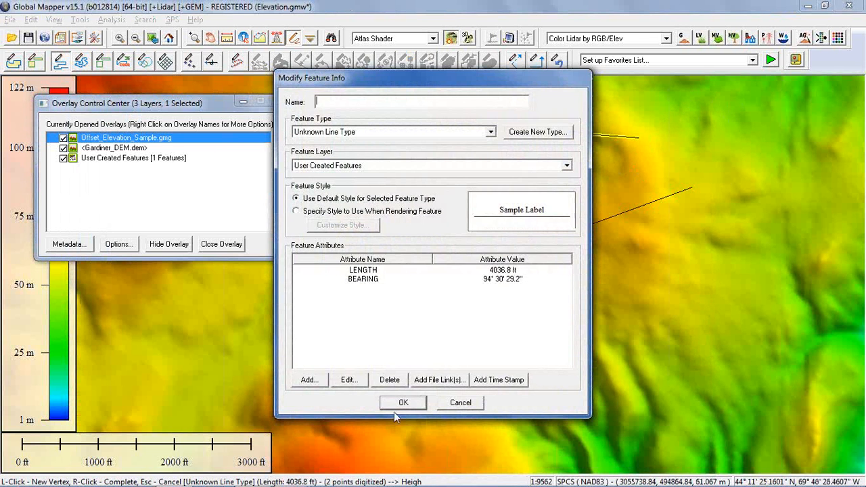
left_click(404, 391)
key("Escape")
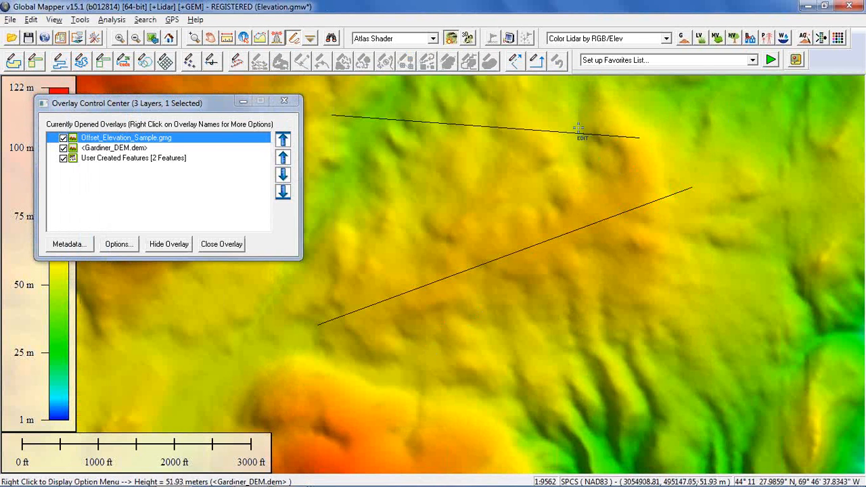
Select both line features together and generate path profiles along them
left_click_drag(574, 111, 604, 253)
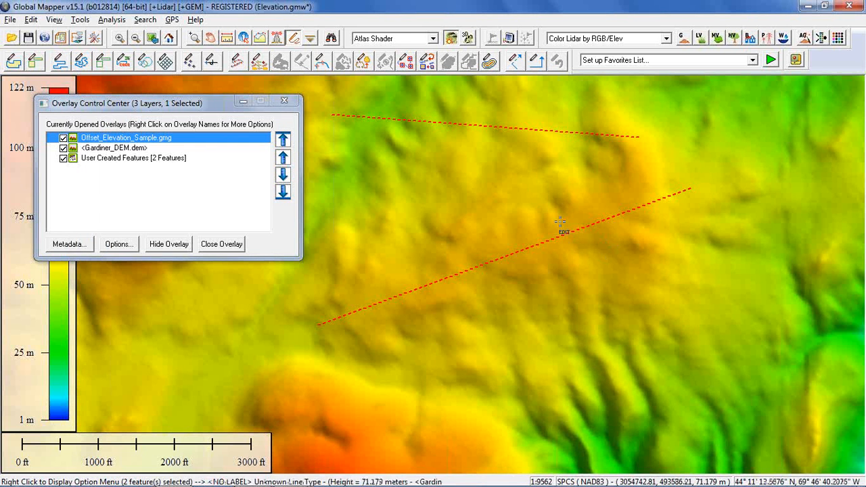
right_click(522, 173)
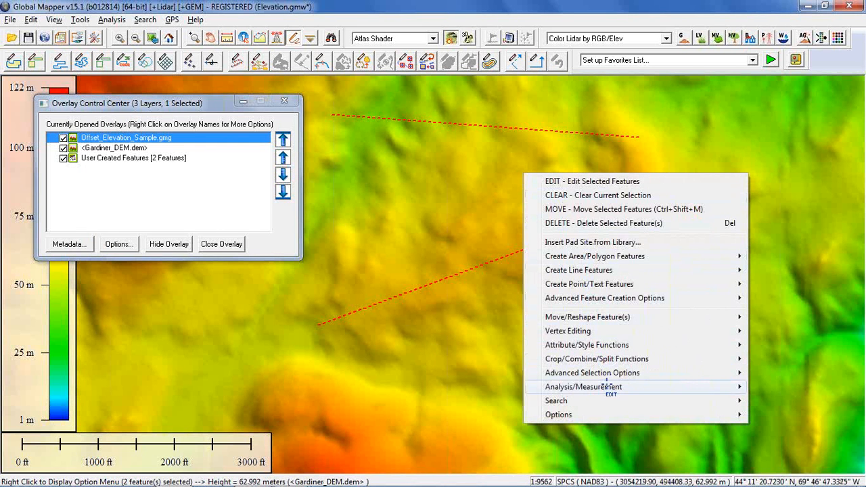
mouse_move(609, 389)
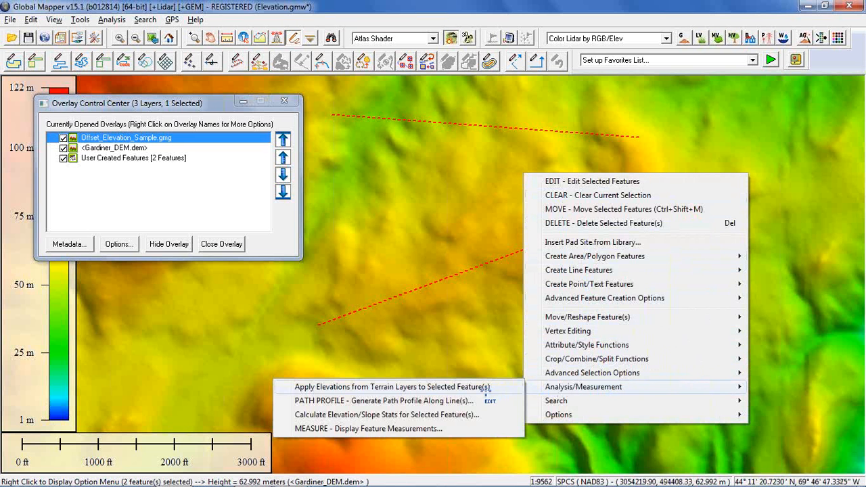
left_click(450, 401)
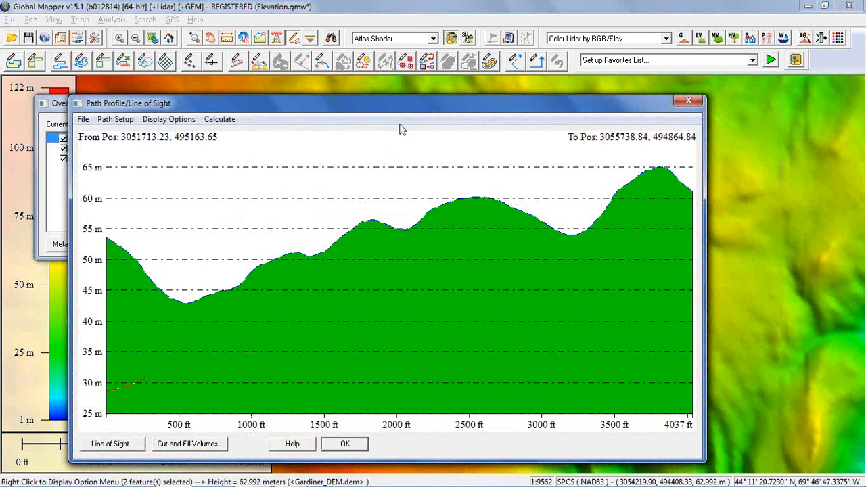
Offset the front path profile window to reveal the second profile behind it, and close both profiles
left_click_drag(403, 108, 418, 130)
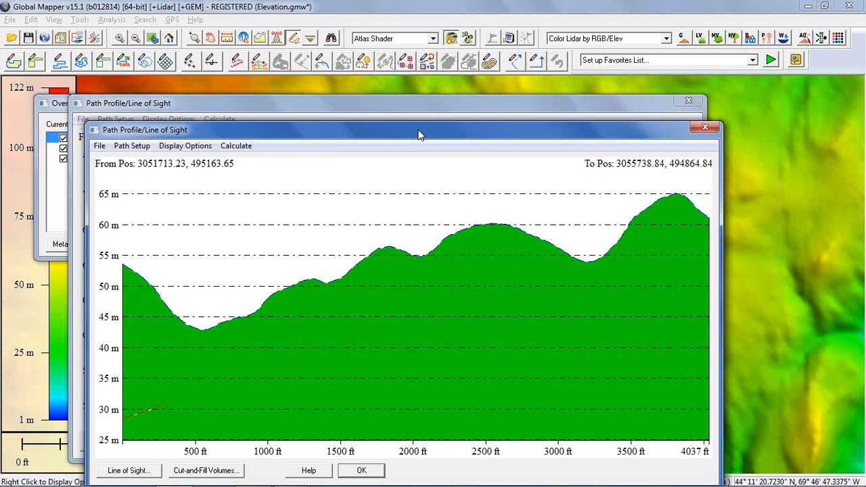
left_click(703, 127)
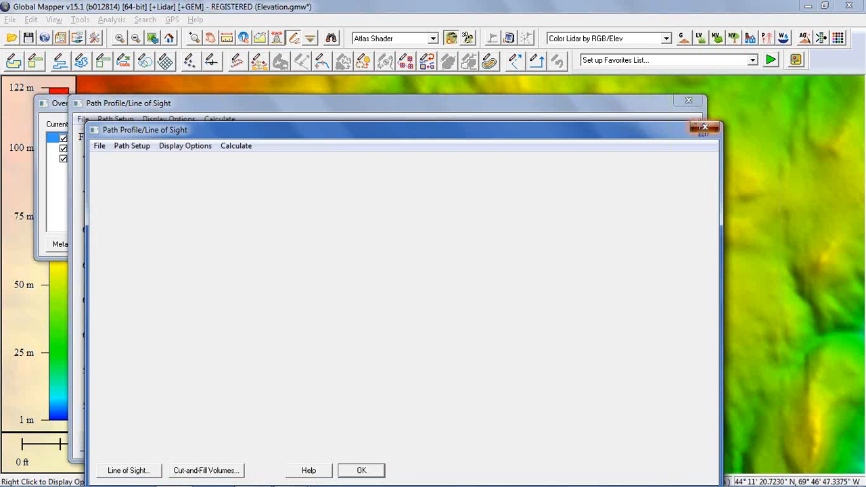
left_click(690, 103)
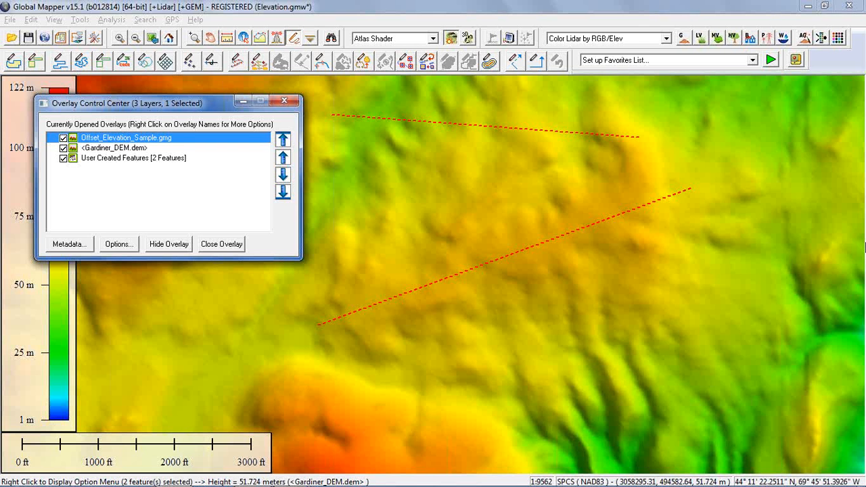
Unload all data without saving the changes, and load the recent Towers.gmw workspace with the layer list moved clear of the map
key("ctrl+u")
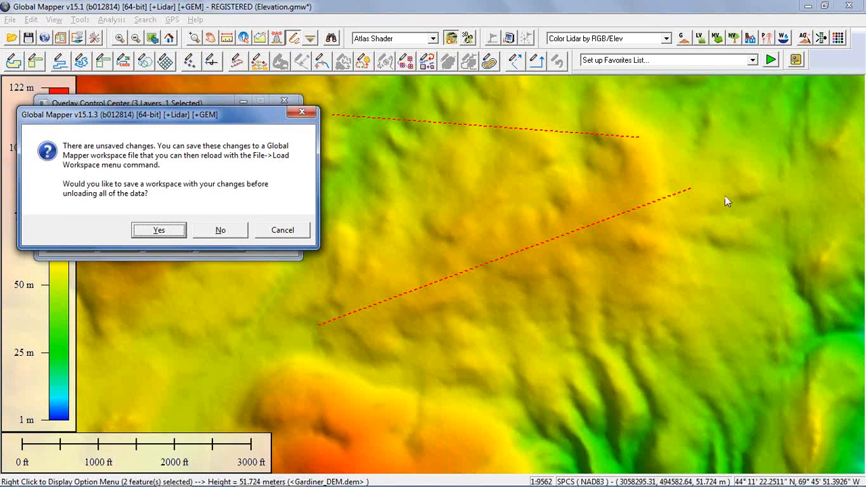
left_click(221, 230)
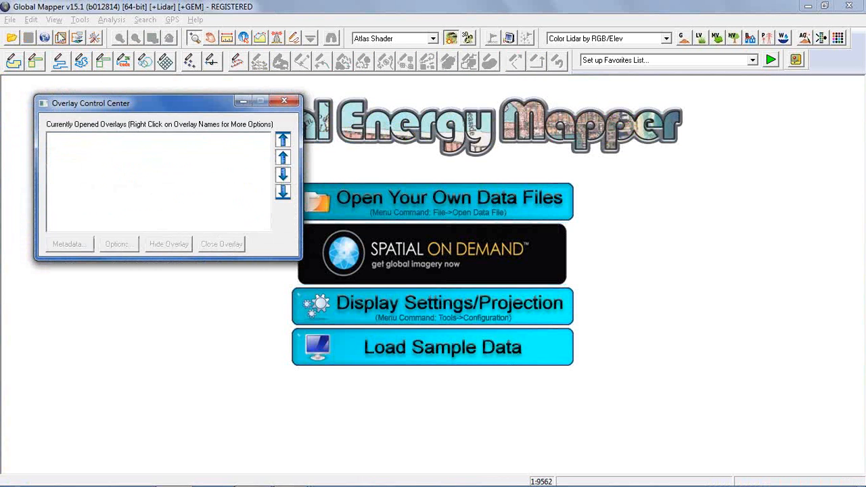
left_click(9, 20)
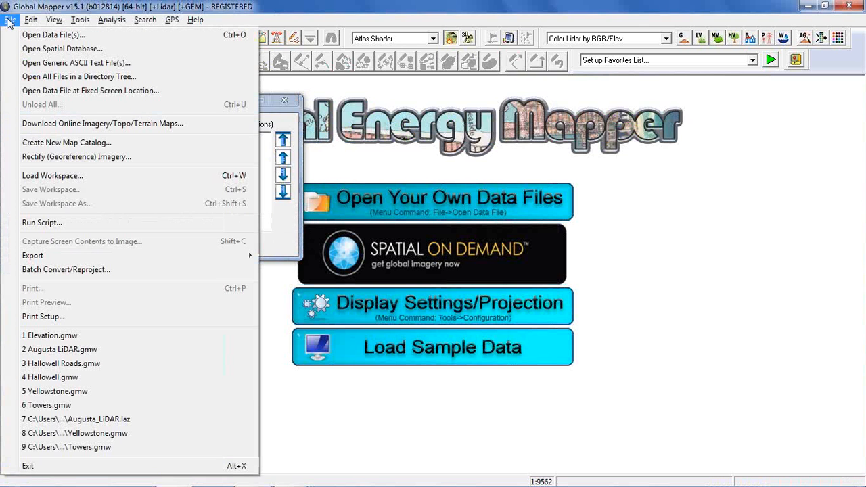
left_click(46, 405)
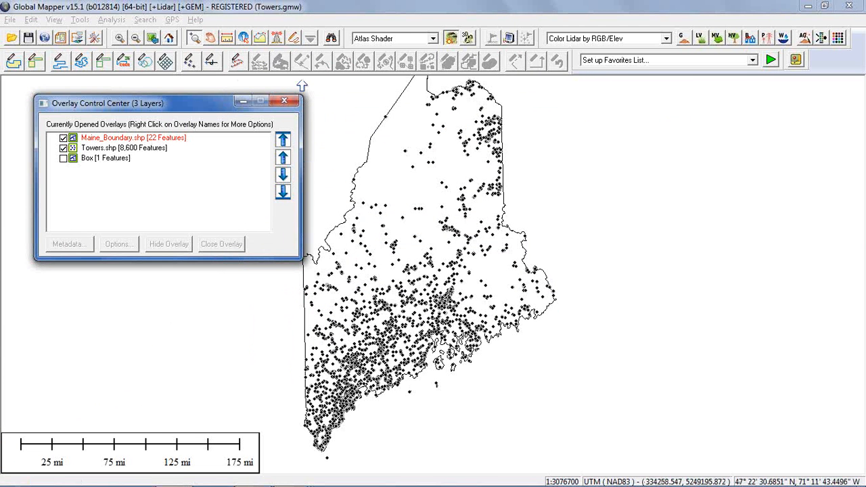
left_click_drag(215, 106, 170, 94)
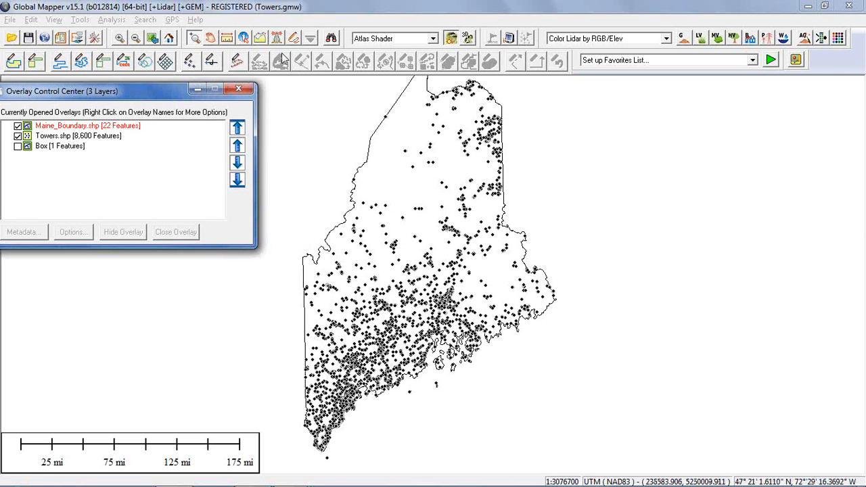
Use the Digitizer to select groups of towers in central Maine with rectangular selection boxes, and clear the selection
left_click(294, 39)
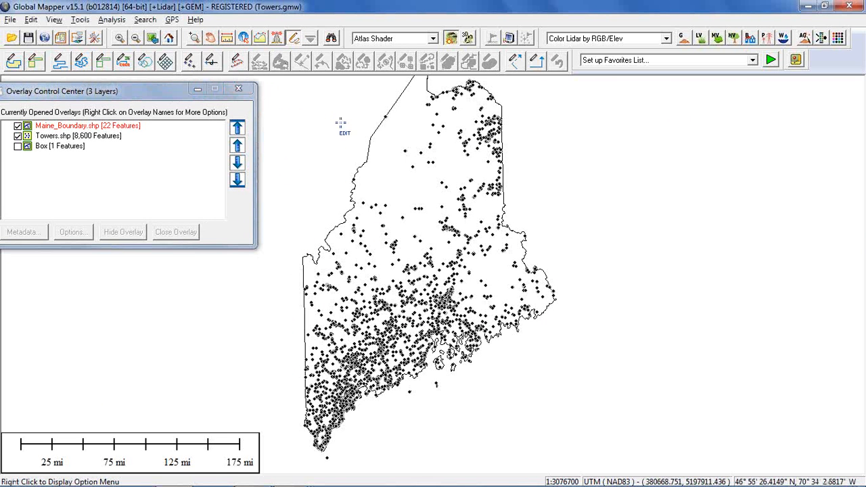
left_click_drag(379, 238, 443, 311)
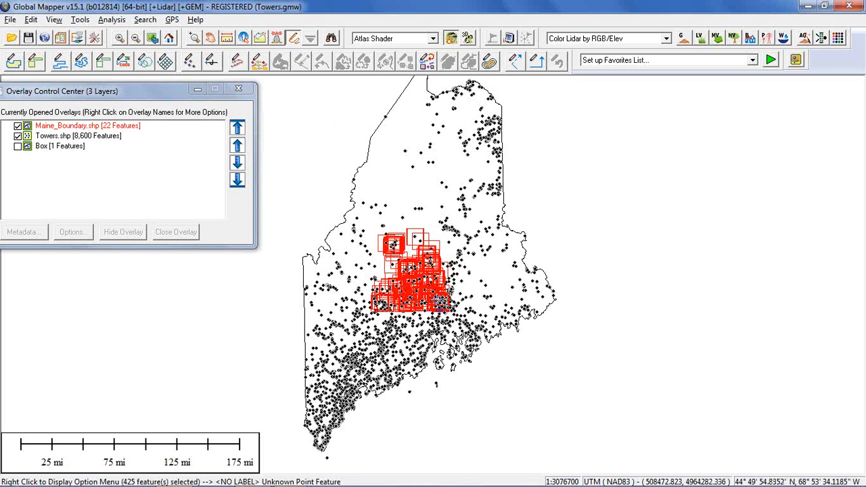
left_click_drag(406, 247, 466, 298)
left_click(373, 300)
left_click_drag(342, 284, 395, 334)
key("Escape")
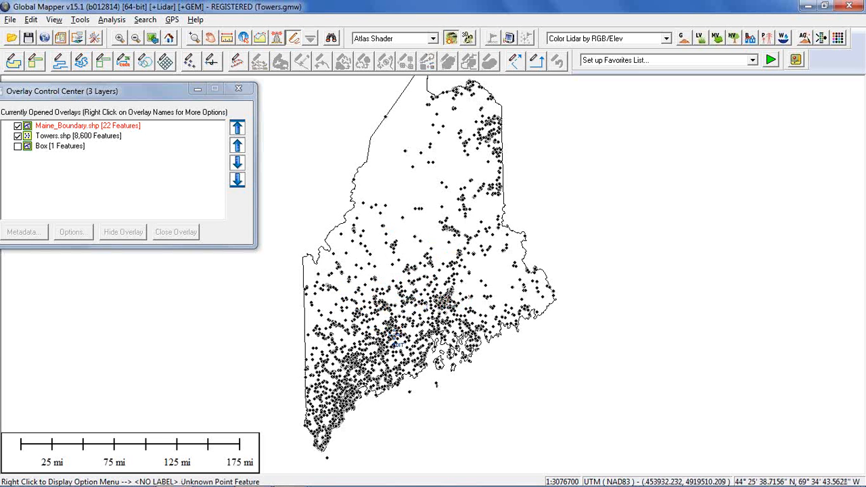
Enable polygon selection and select the towers inside a five-corner polygon drawn over central Maine
right_click(577, 184)
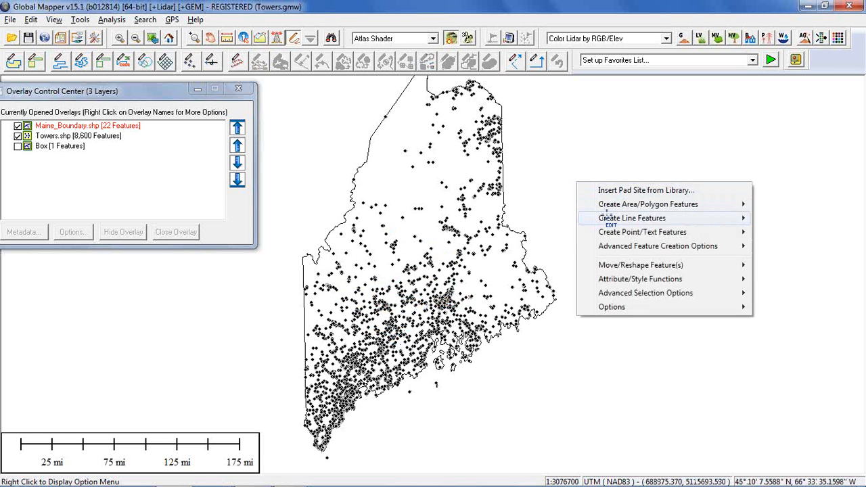
mouse_move(638, 296)
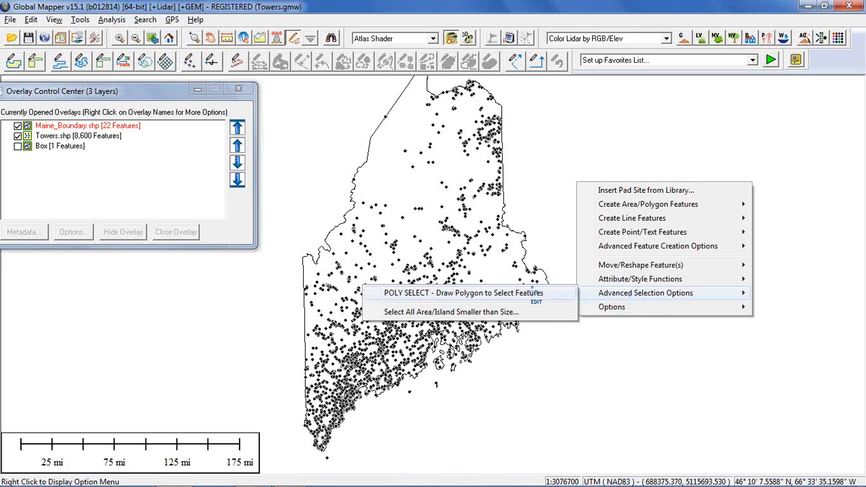
left_click(532, 293)
left_click(446, 234)
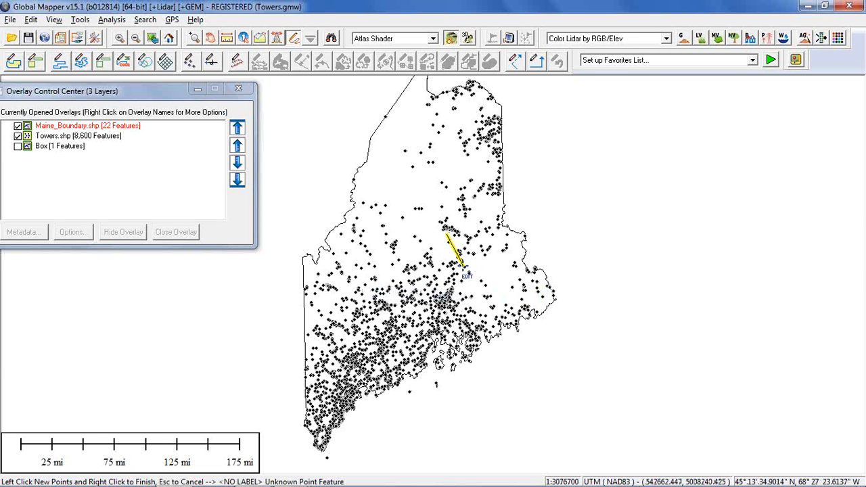
left_click(464, 266)
left_click(449, 290)
left_click(417, 292)
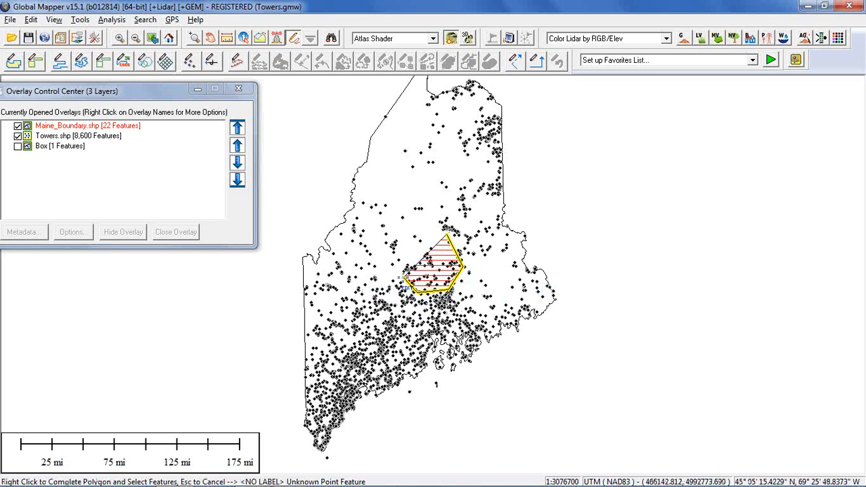
right_click(404, 280)
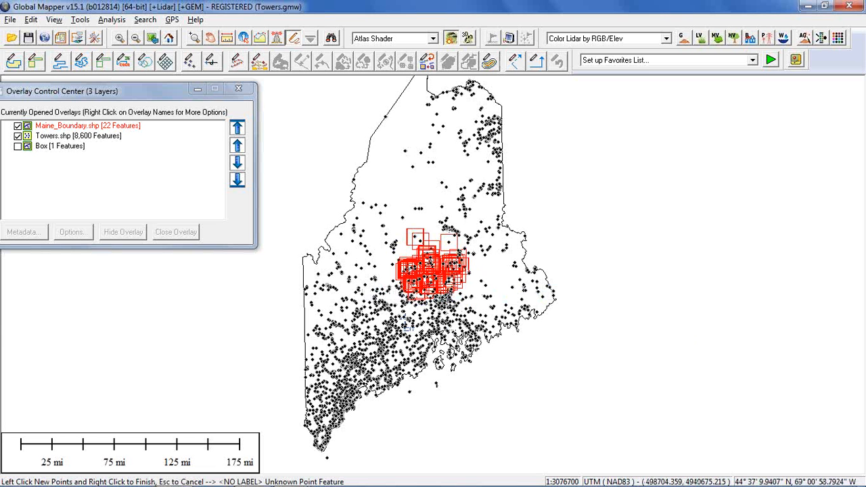
Select the towers in western Maine by drawing another selection polygon around them
left_click(390, 322)
left_click(369, 289)
left_click(343, 299)
left_click(328, 339)
left_click(349, 349)
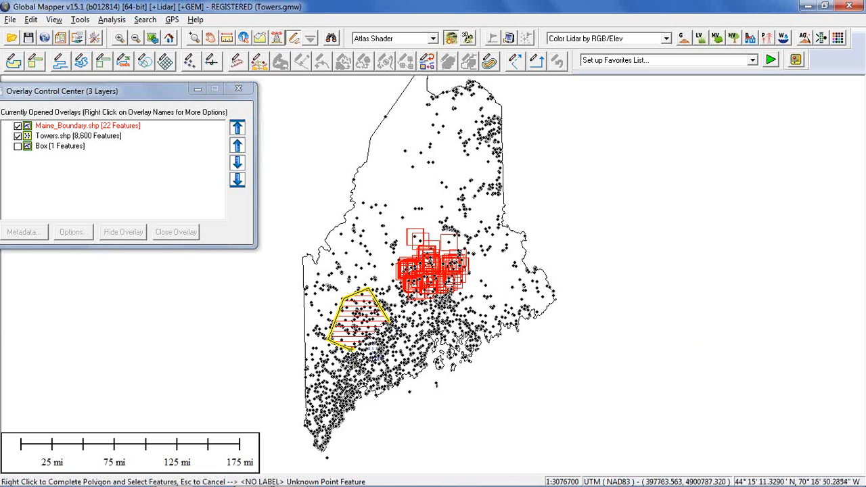
right_click(377, 346)
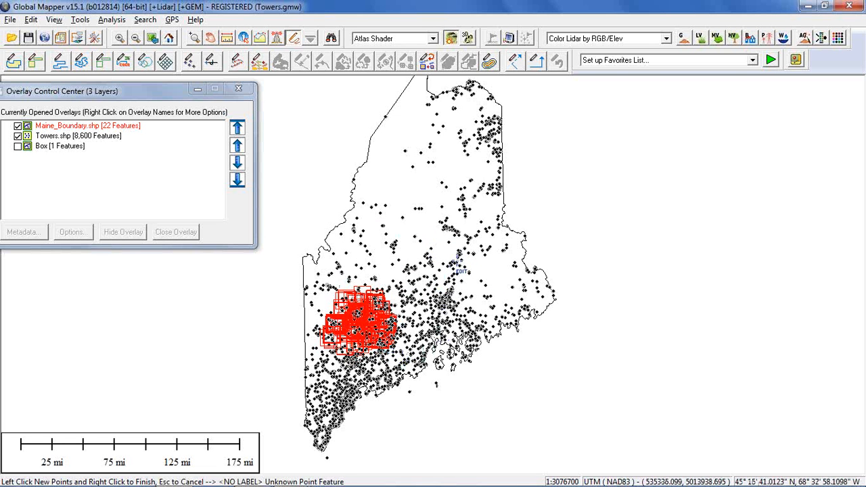
Clear the tower selection and turn off polygon selection, returning to rectangular selection boxes
left_click(366, 214)
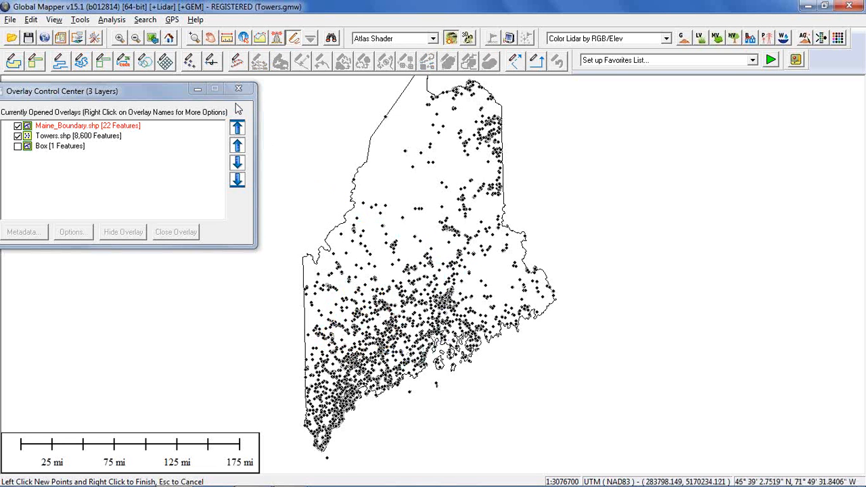
right_click(602, 223)
mouse_move(629, 332)
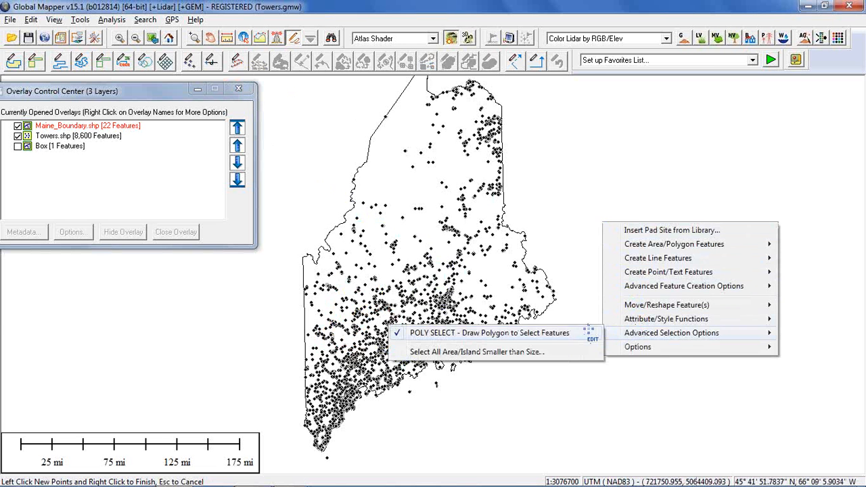
left_click(554, 333)
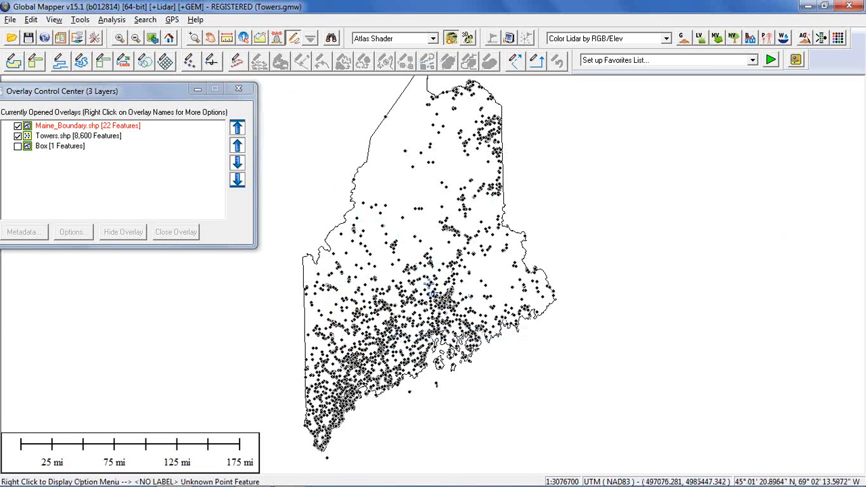
left_click_drag(400, 251, 428, 284)
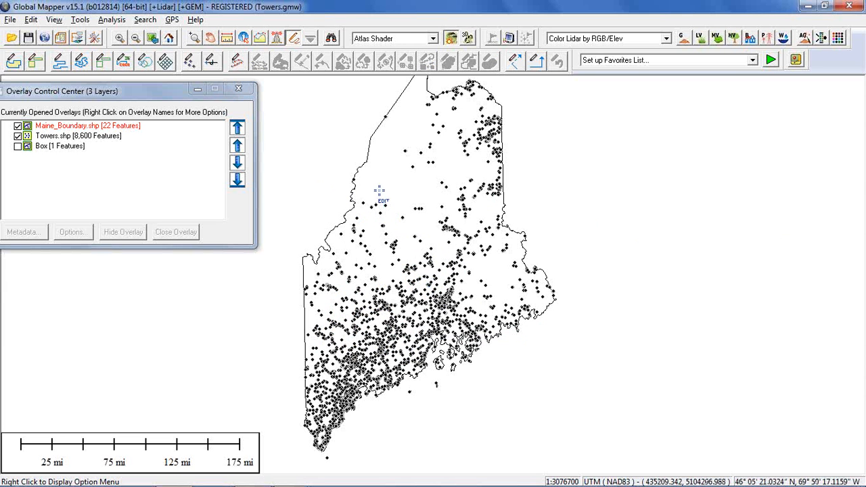
Create one range ellipse with a center point east of Maine, using a 20 km major axis, 15 km minor axis and 45-degree rotation
left_click_drag(163, 93, 180, 89)
left_click(145, 61)
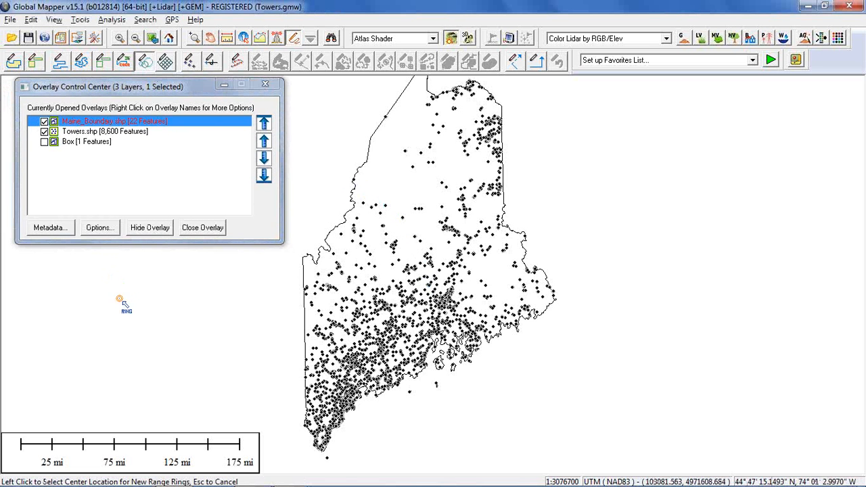
left_click(601, 235)
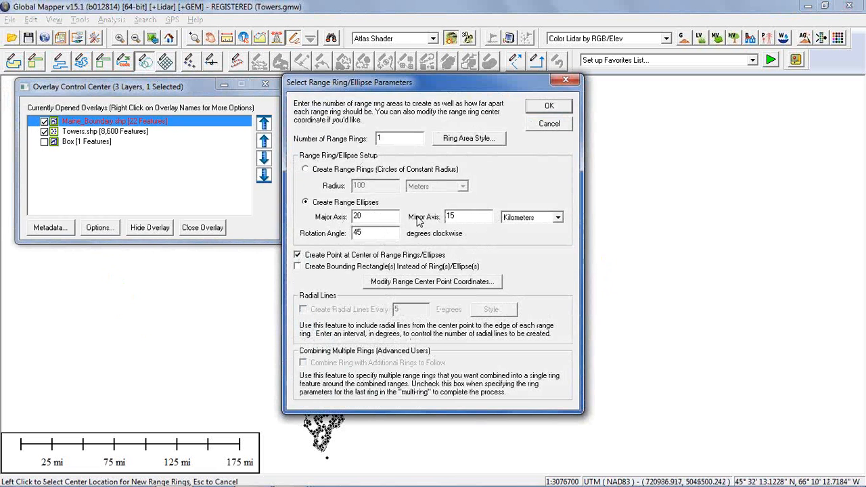
left_click_drag(372, 215, 353, 234)
left_click(462, 216)
left_click(384, 215)
left_click_drag(525, 83, 552, 84)
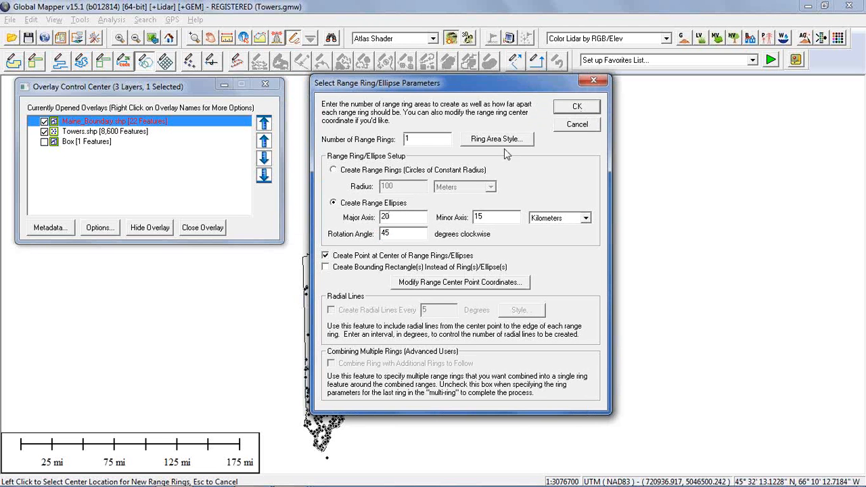
left_click(576, 108)
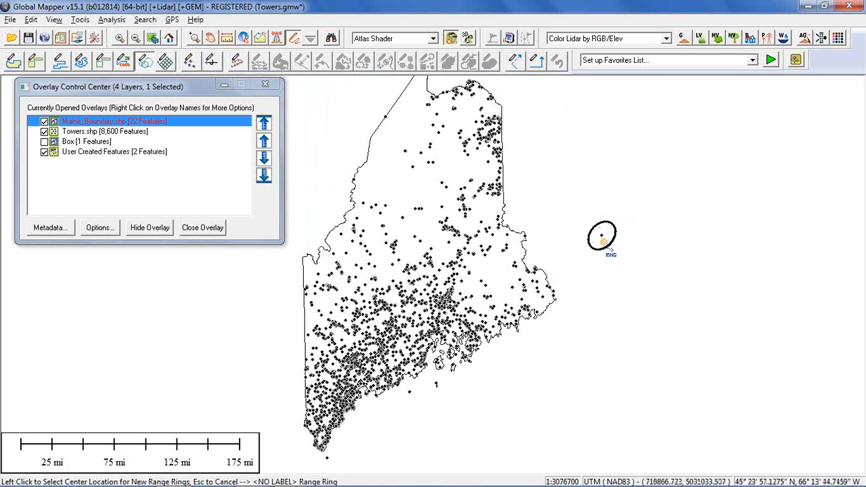
Close the User Created Features layer to remove the range ellipse and its center point
left_click(154, 152)
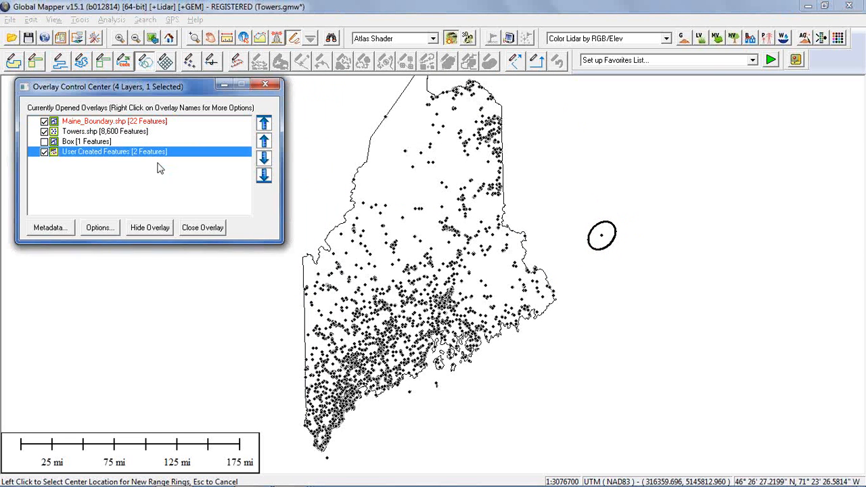
left_click(207, 228)
left_click(225, 219)
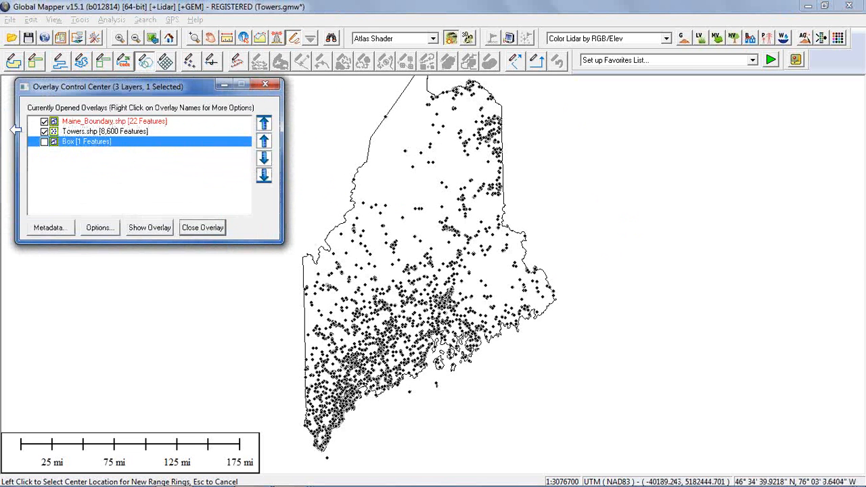
Show the Box layer in place of the Towers layer and select the box area with the Digitizer
left_click(44, 142)
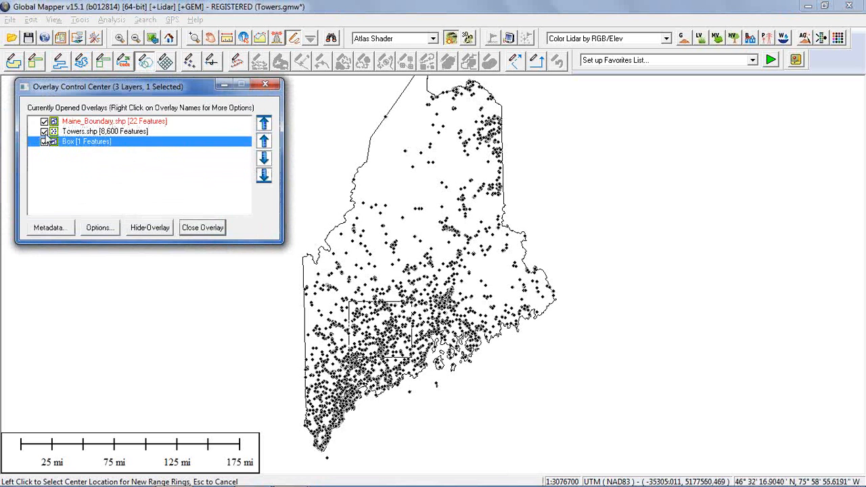
left_click(44, 131)
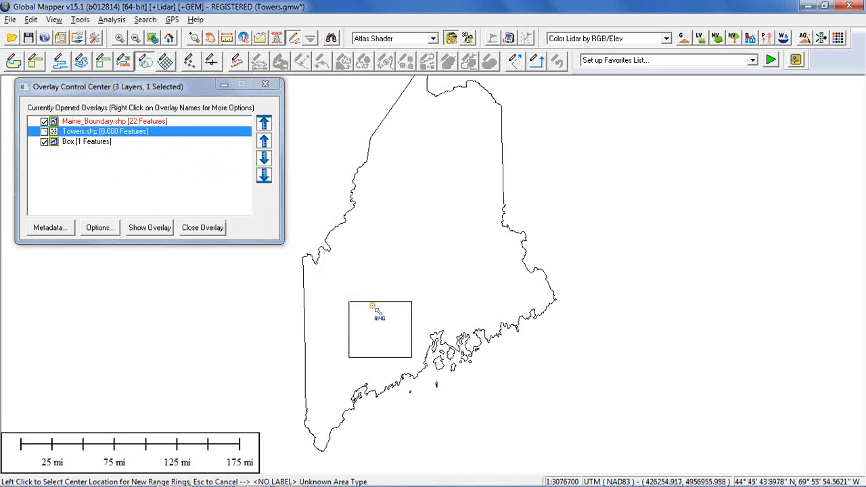
left_click(377, 304)
left_click(558, 127)
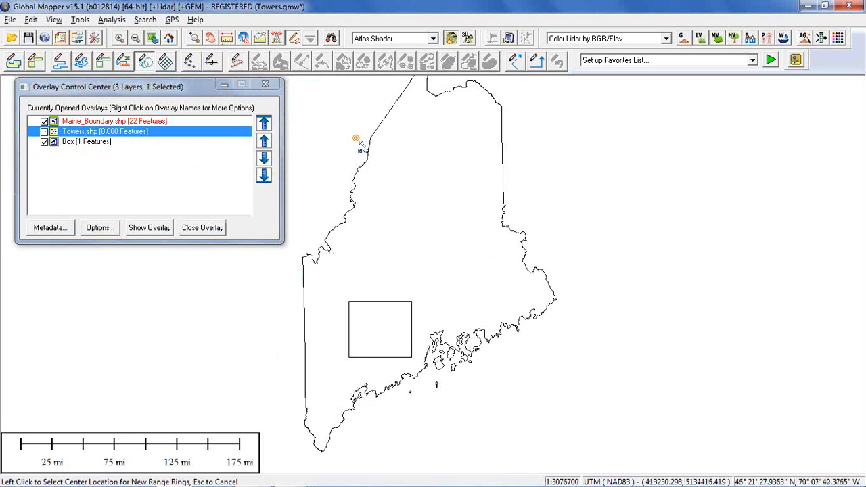
left_click(308, 39)
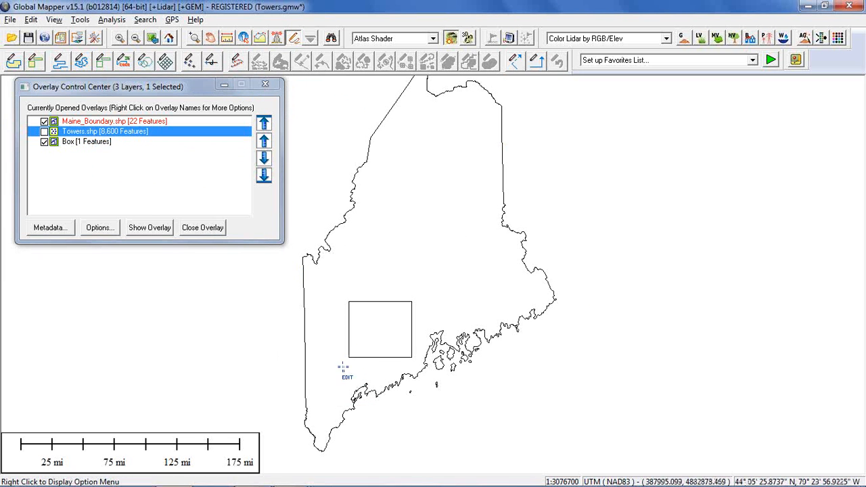
left_click(364, 305)
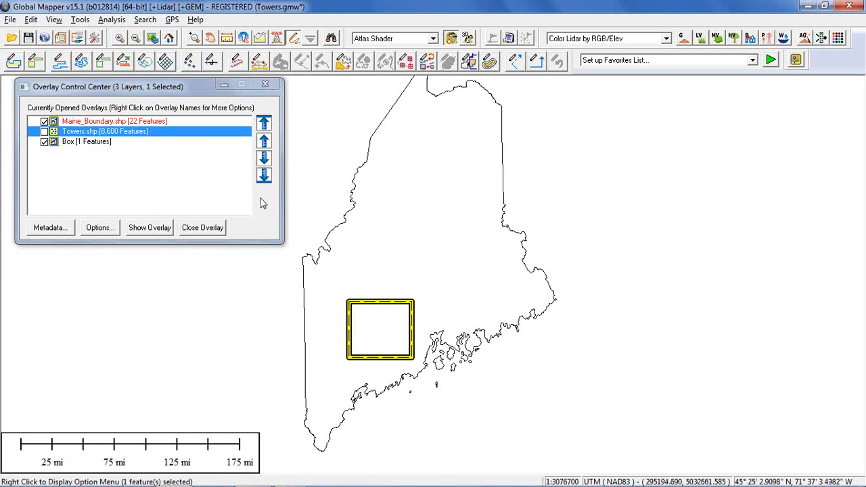
Create a grid of 10 rows and 10 columns, with cell sizes calculated to fill the bounds of the selected box area
left_click(166, 61)
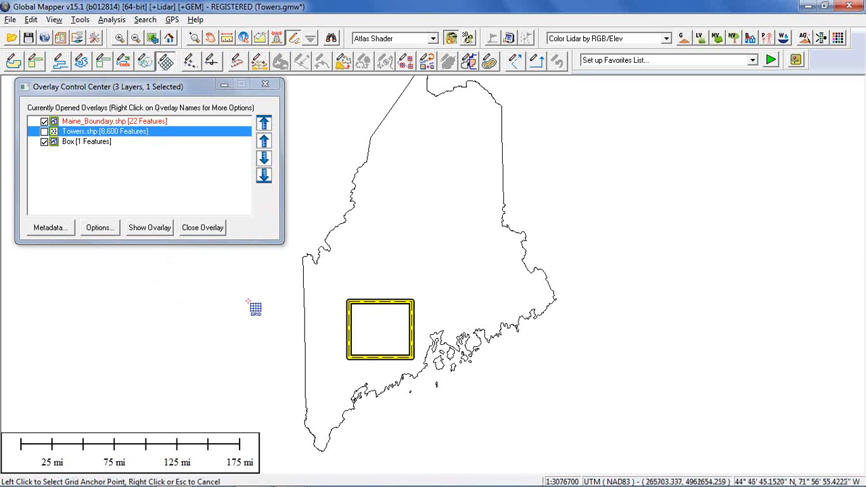
left_click(549, 225)
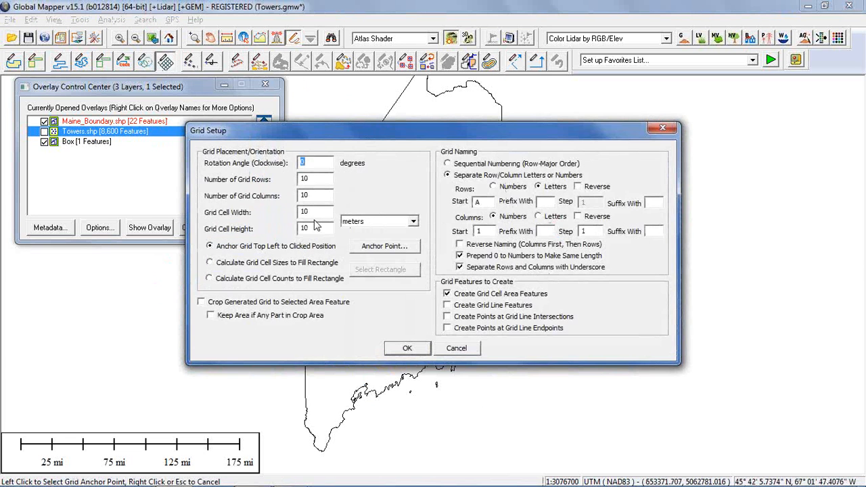
left_click(209, 262)
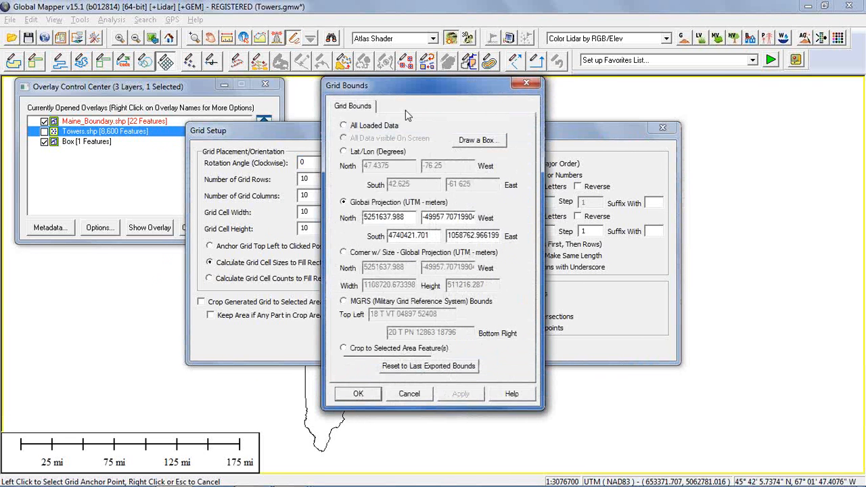
left_click_drag(424, 95, 518, 99)
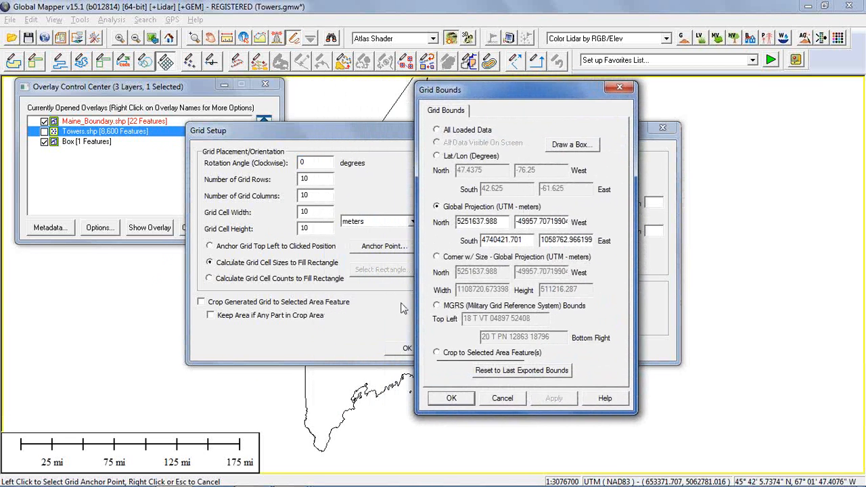
left_click(436, 354)
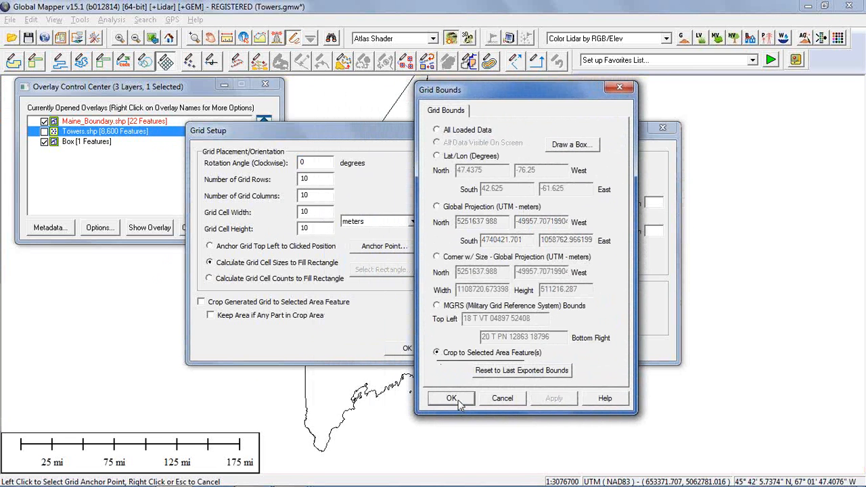
left_click(451, 398)
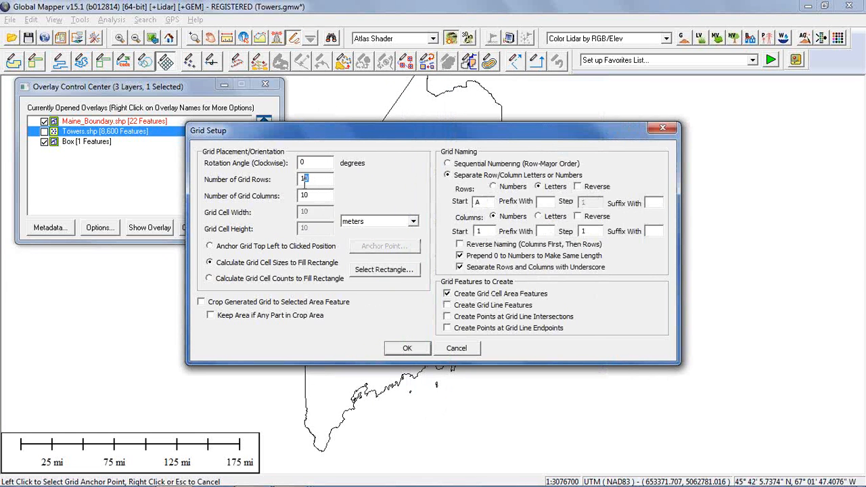
left_click(412, 348)
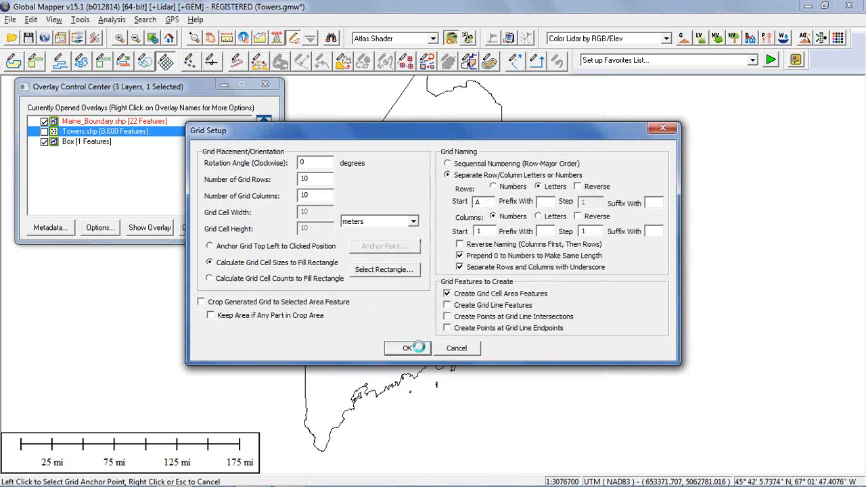
Display the Towers layer and add attributes with the count of points and lines to the selected grid cells
scroll(393, 342, "up", 4)
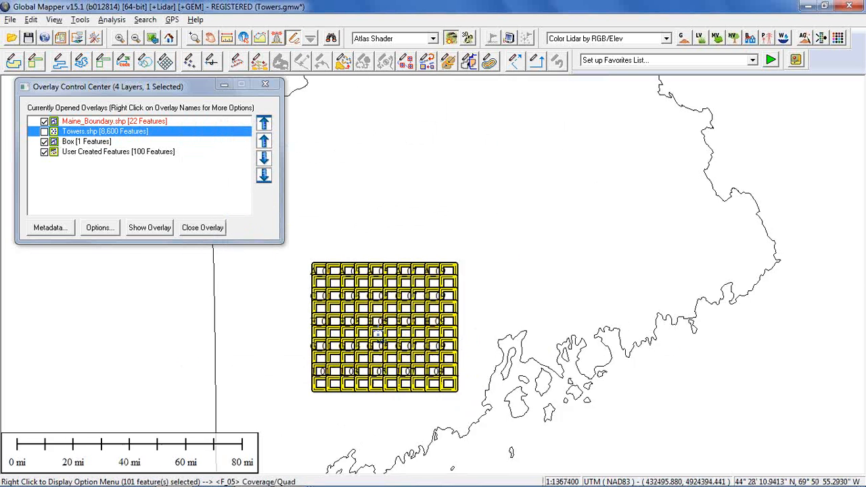
left_click_drag(427, 329, 505, 294)
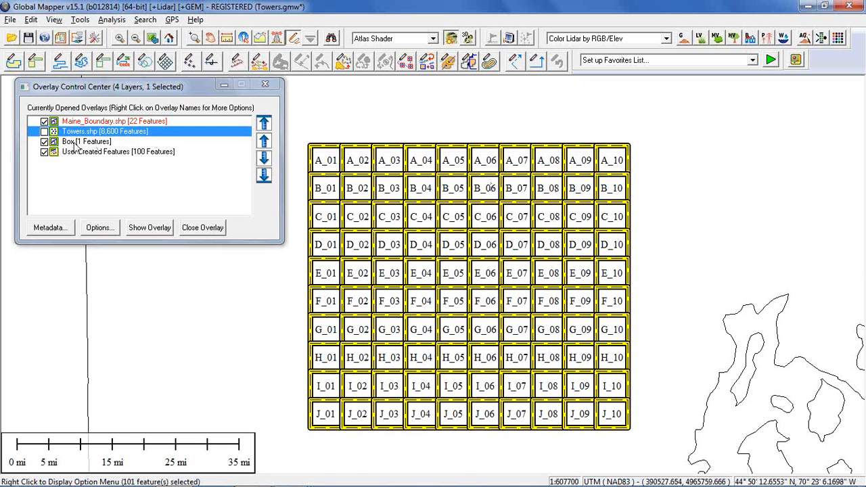
left_click(44, 131)
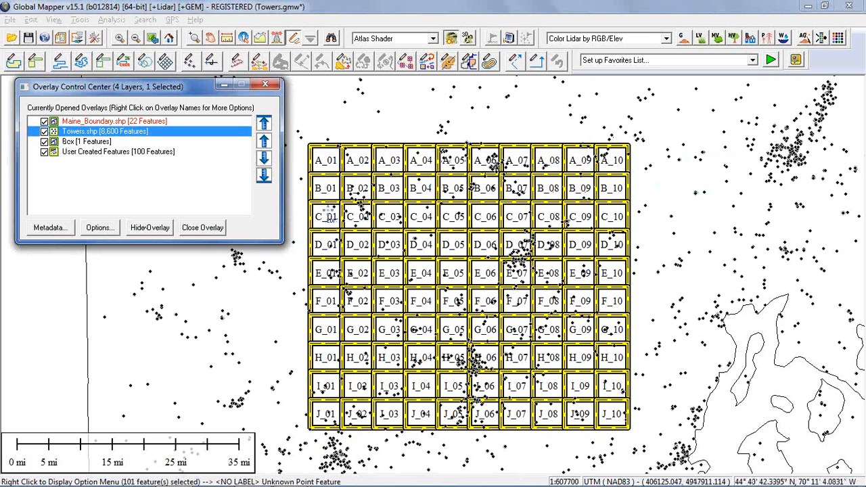
right_click(664, 121)
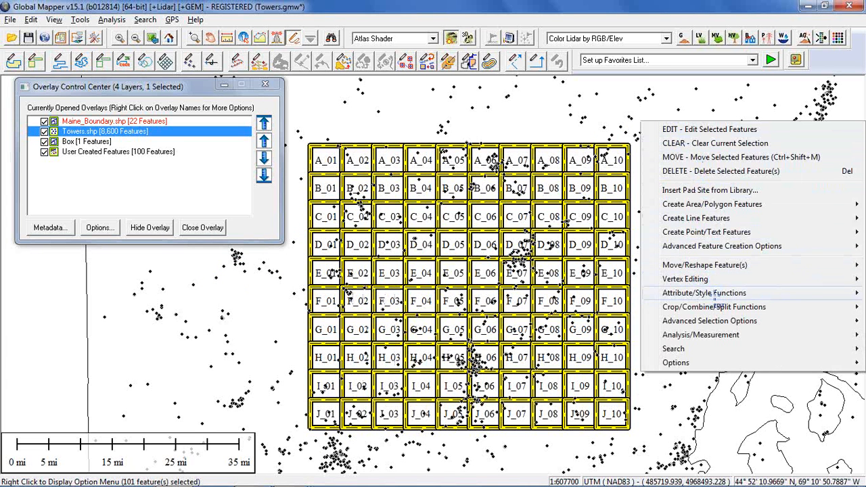
mouse_move(718, 292)
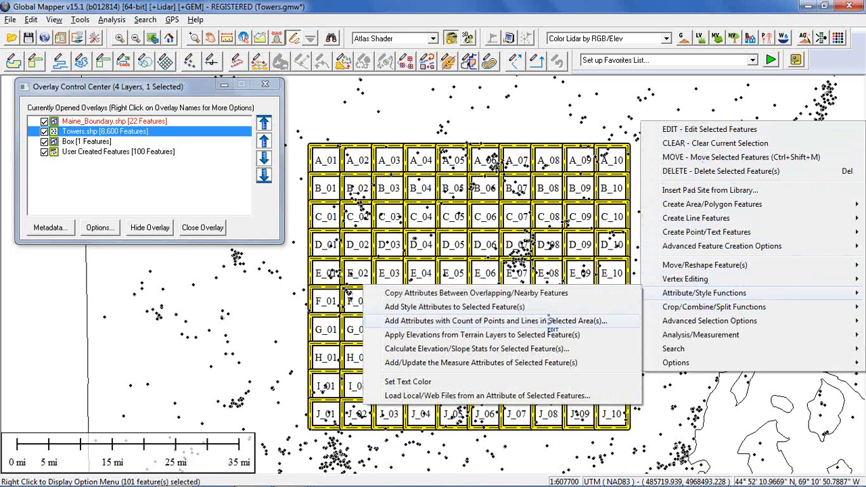
left_click(485, 321)
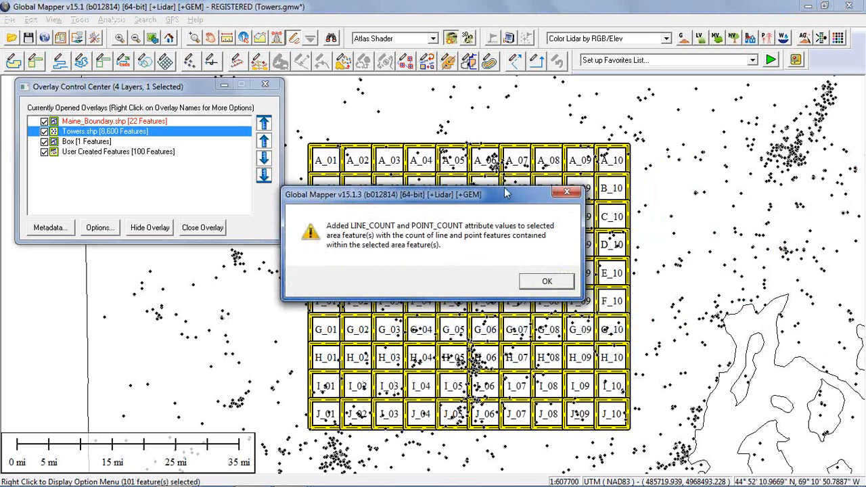
left_click(551, 283)
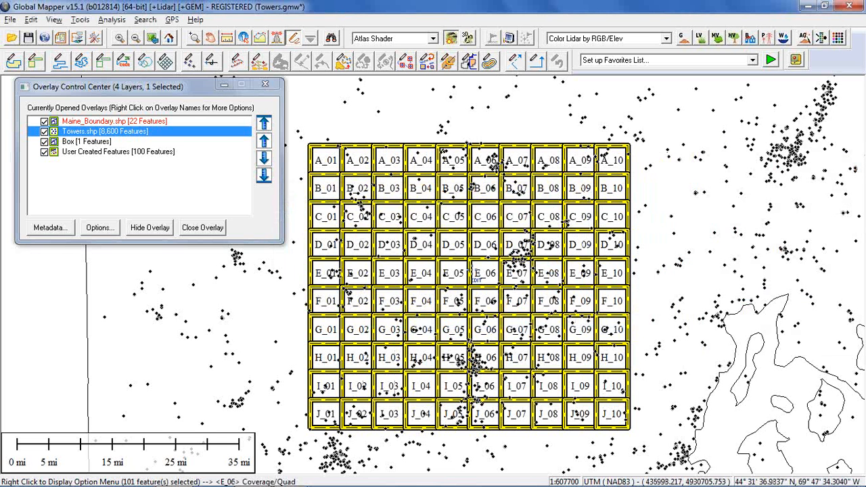
Examine the POINT_COUNT attribute of several grid cells, including A_01, C_06, D_06 and I_08, with the Feature Info tool
key("Escape")
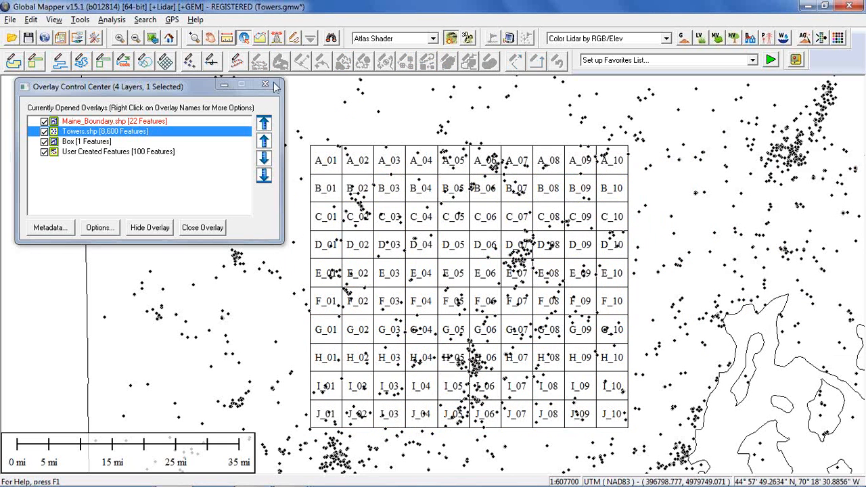
left_click(338, 159)
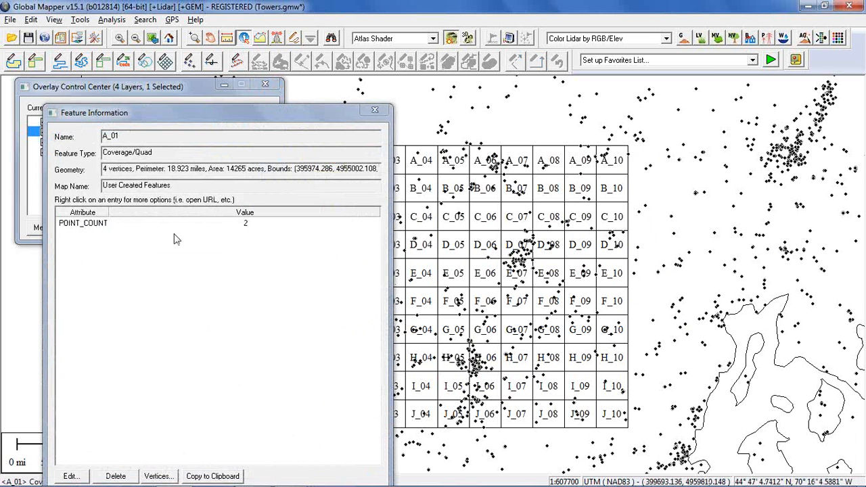
left_click(497, 214)
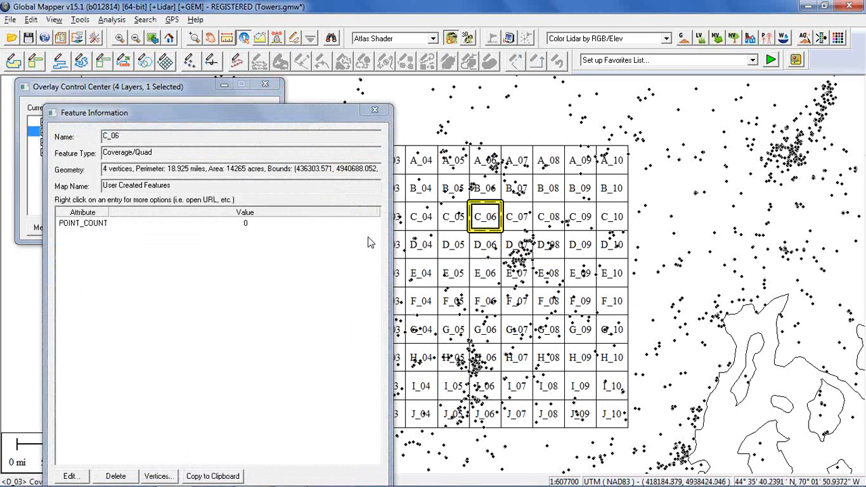
left_click(477, 256)
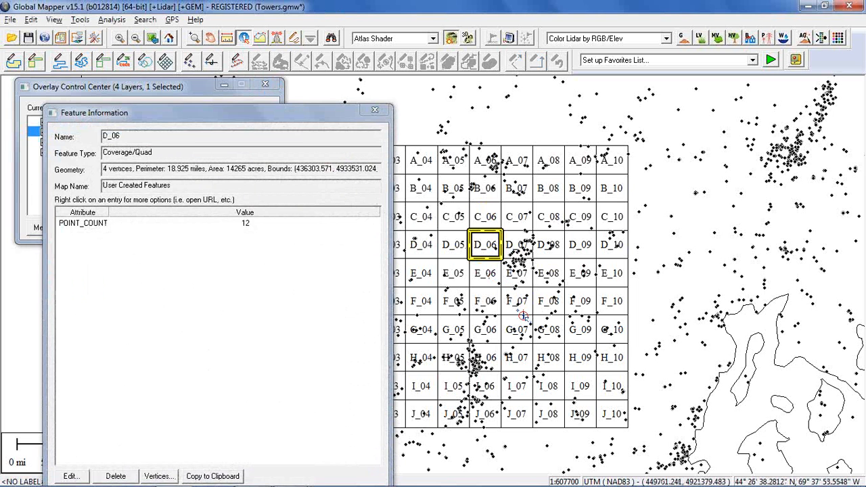
left_click(500, 352)
left_click(503, 353)
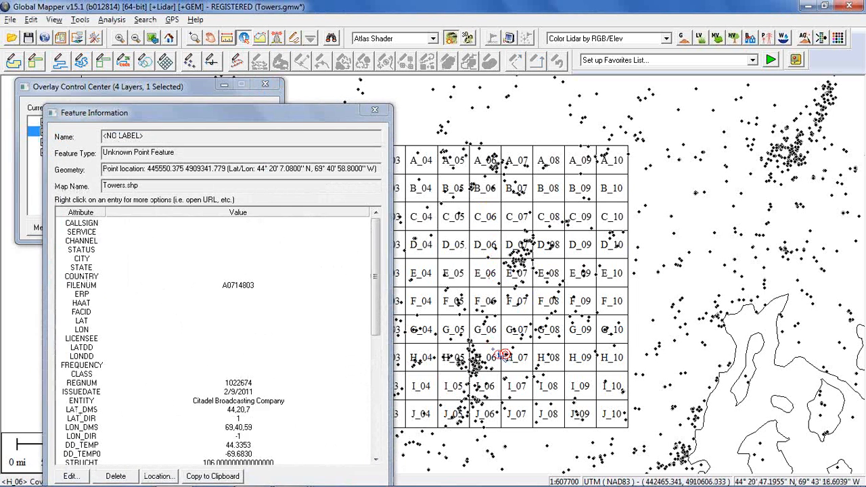
right_click(493, 349)
right_click(492, 349)
right_click(492, 349)
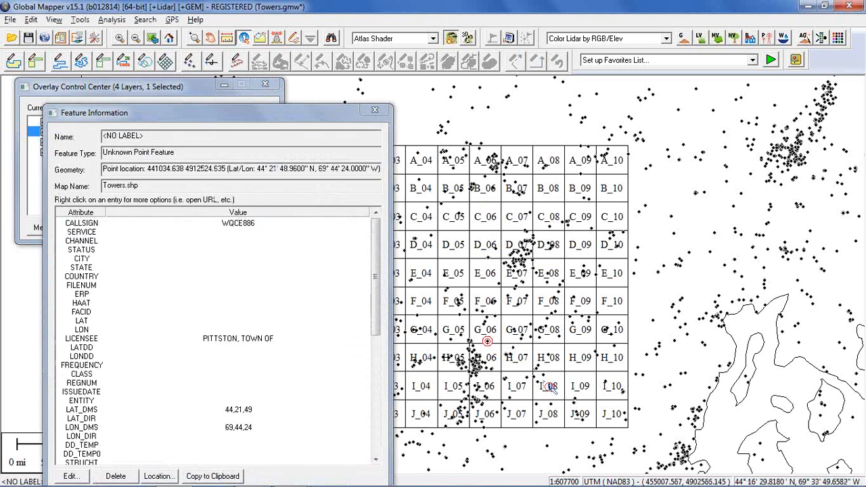
left_click(561, 400)
left_click(561, 401)
left_click(561, 400)
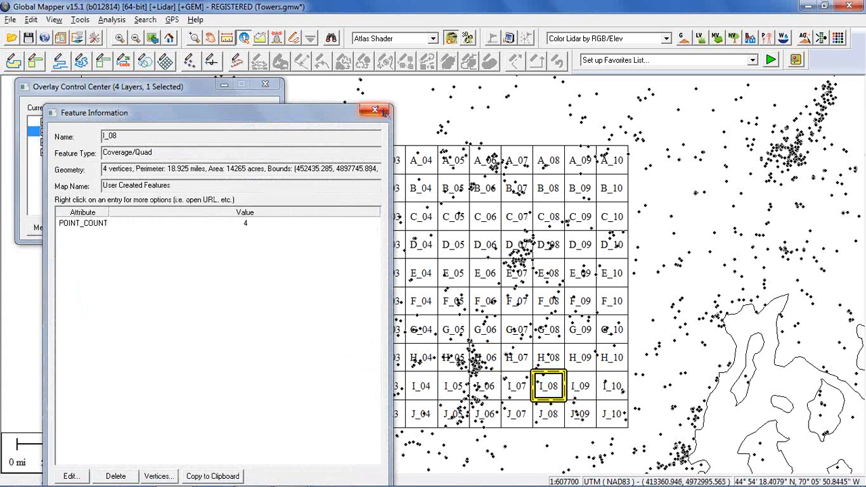
left_click(377, 113)
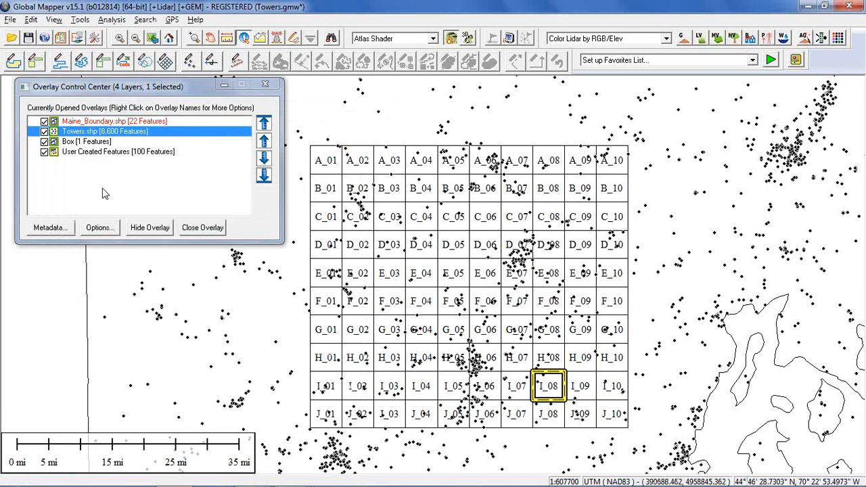
Hide the User Created Features layer containing the grid cells
left_click(44, 152)
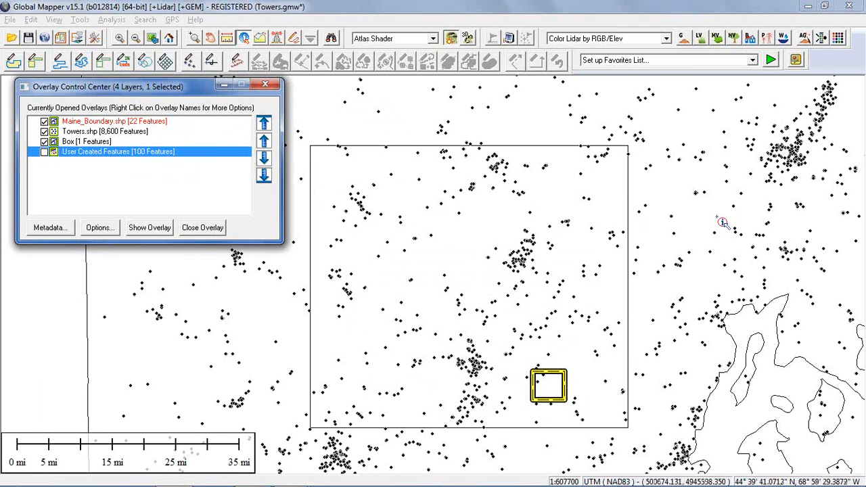
left_click_drag(717, 216, 554, 285)
scroll(693, 251, "down", 2)
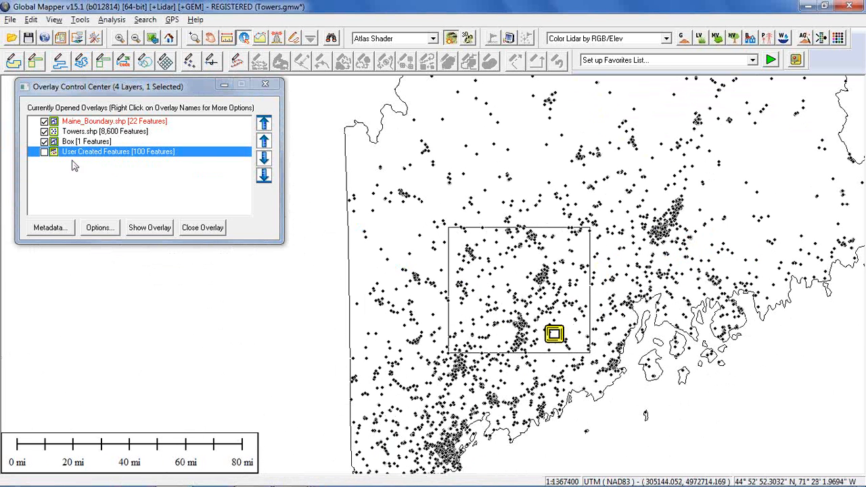
Hide the Box and Maine_Boundary.shp layers, leaving the Towers.shp layer as the only one displayed
left_click(44, 141)
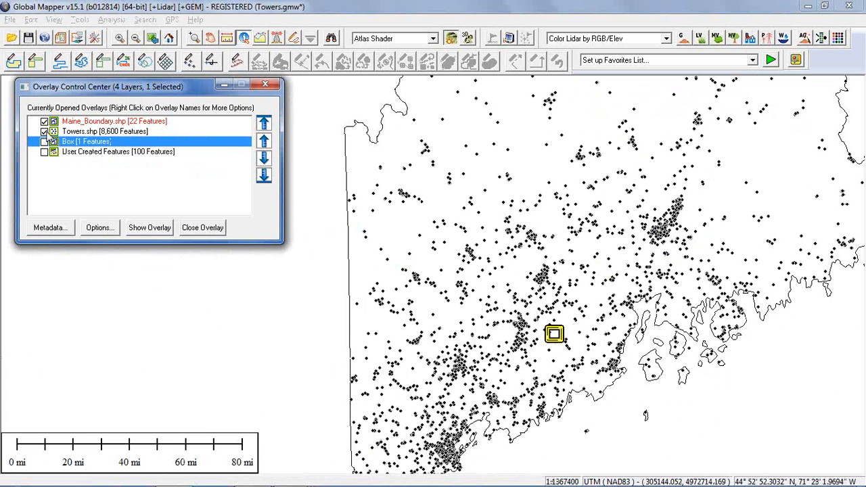
left_click(44, 121)
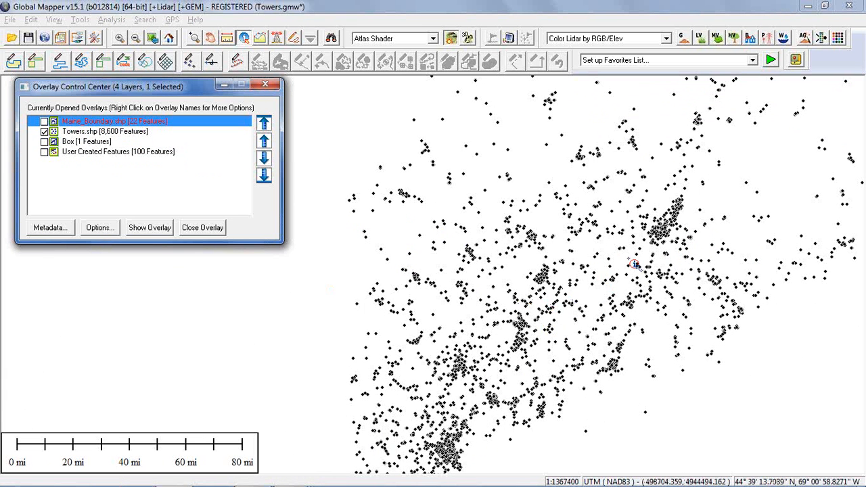
Draw a straight line about 192 miles long from northwest to southeast across the towers in User Created Features, and display that layer
left_click_drag(599, 277, 536, 298)
scroll(534, 297, "down", 2)
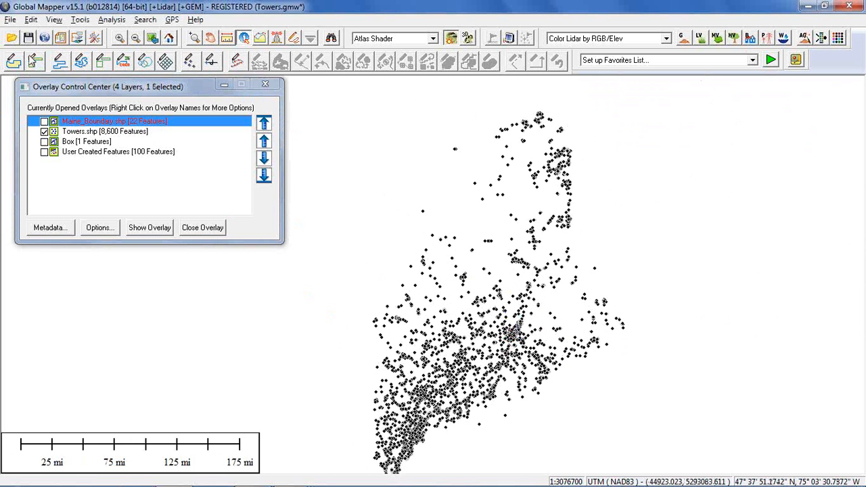
left_click(60, 62)
left_click(363, 279)
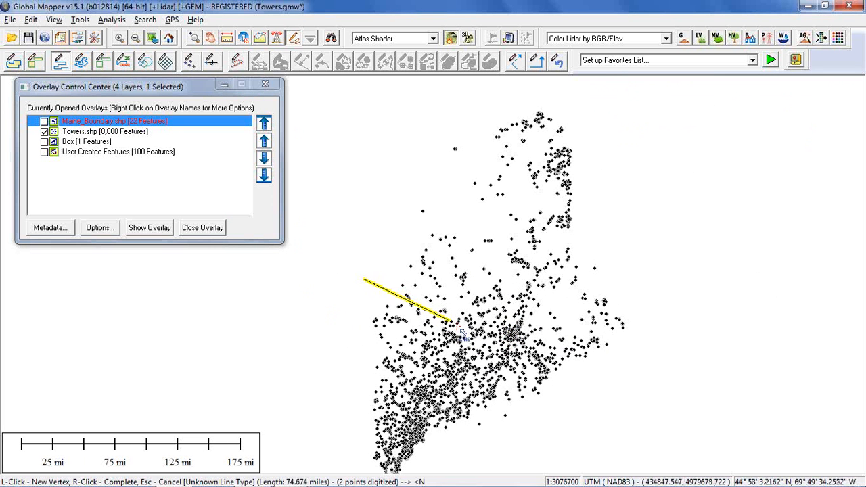
right_click(574, 395)
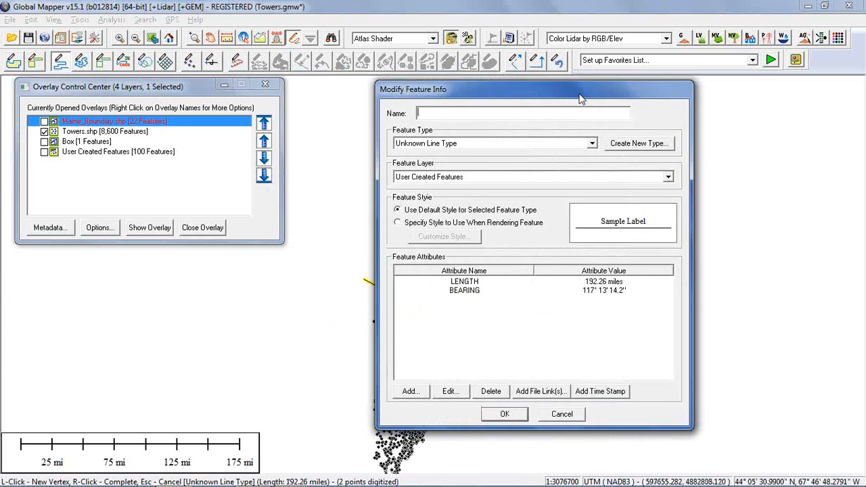
left_click_drag(580, 98, 731, 52)
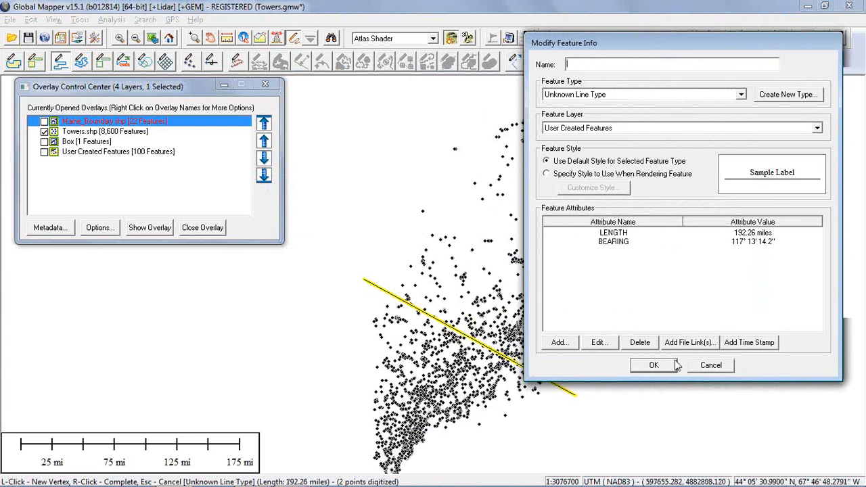
left_click(653, 365)
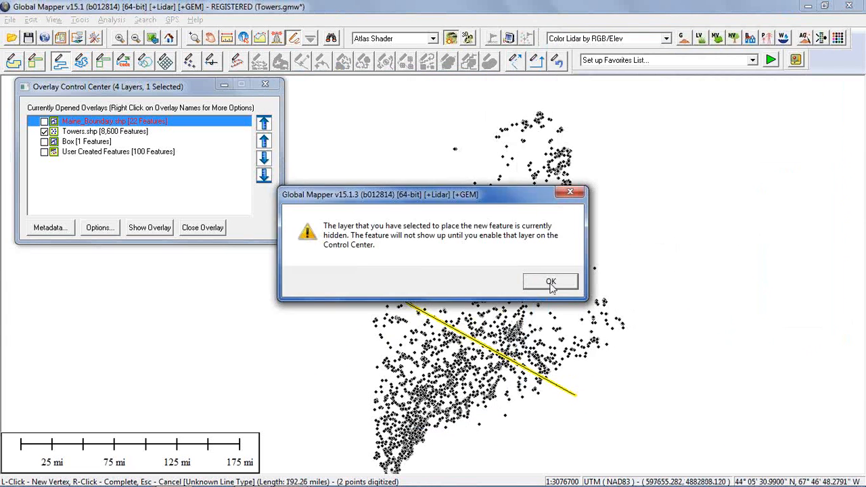
key("Return")
left_click(44, 151)
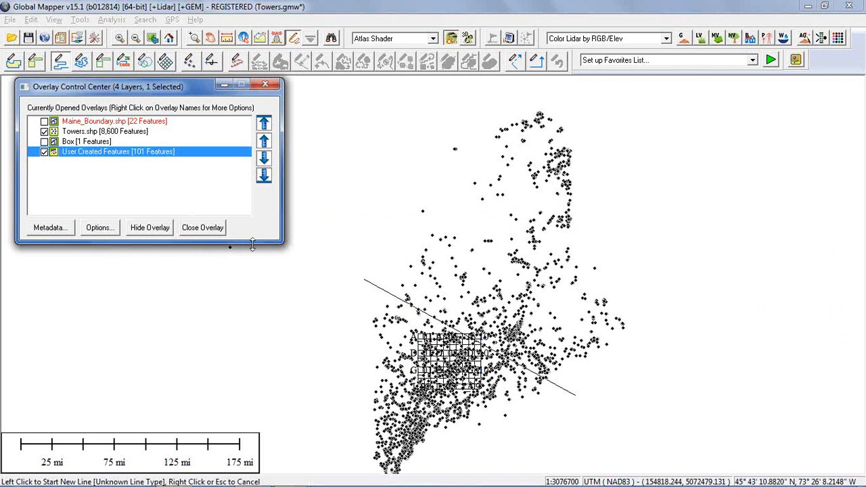
key("Escape")
Select the new diagonal line and use it to select all point features within 100 meters of it
left_click(383, 291)
left_click(383, 290)
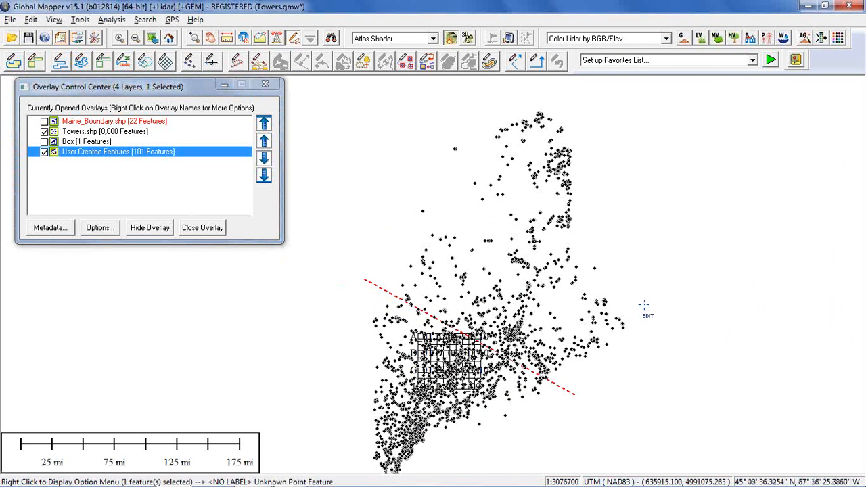
right_click(671, 253)
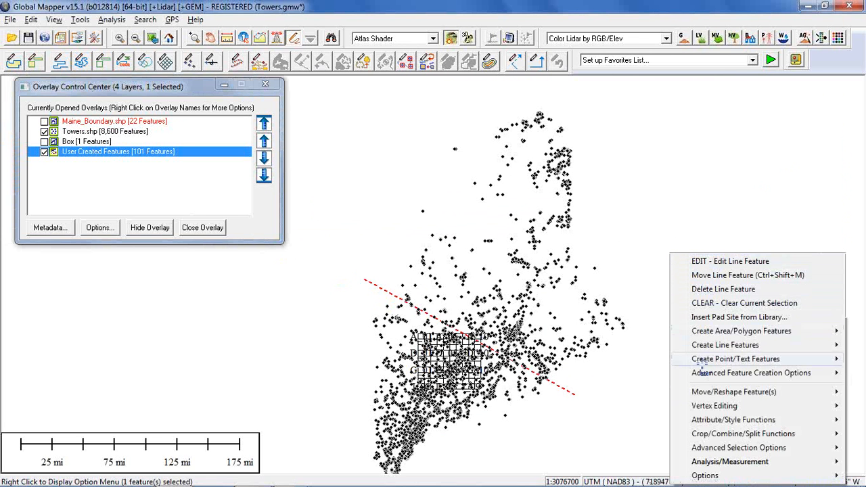
mouse_move(727, 449)
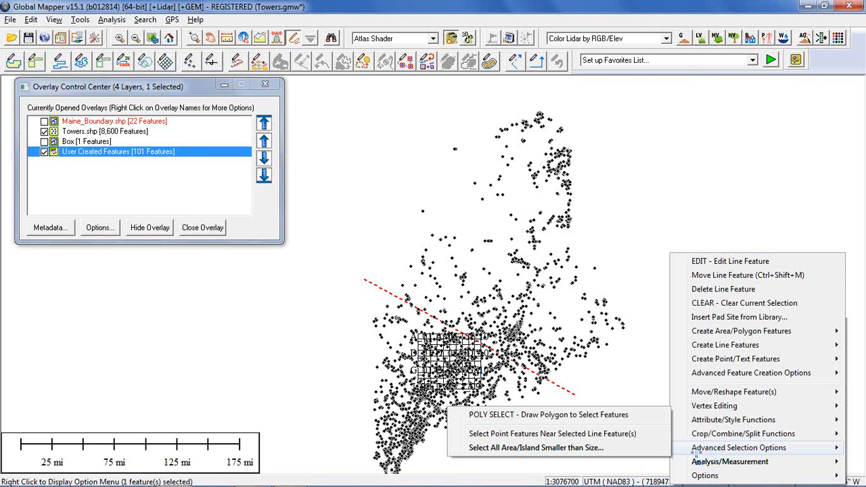
left_click(588, 434)
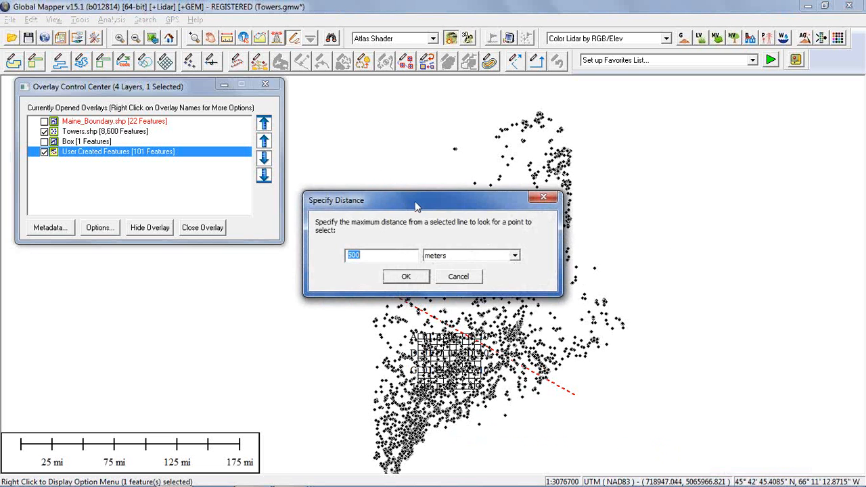
left_click_drag(406, 196, 667, 180)
left_click_drag(629, 238, 597, 238)
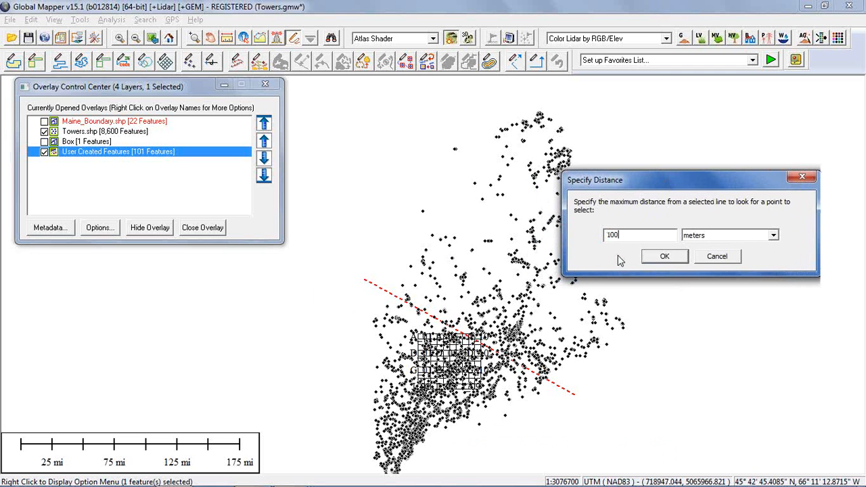
left_click(664, 257)
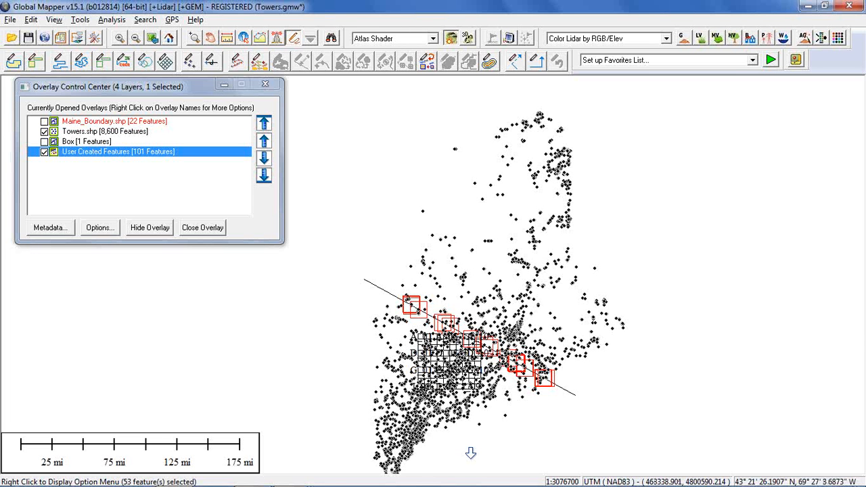
Clear the tower selection and hide the User Created Features layer
left_click(305, 277)
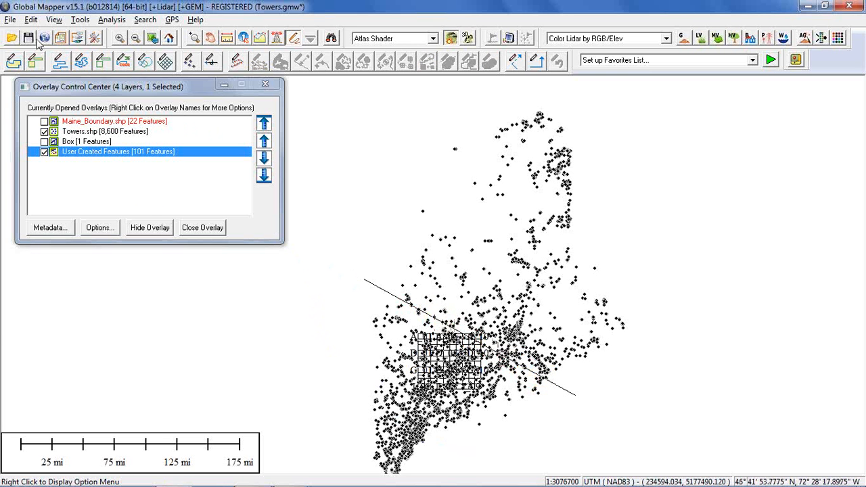
left_click(43, 152)
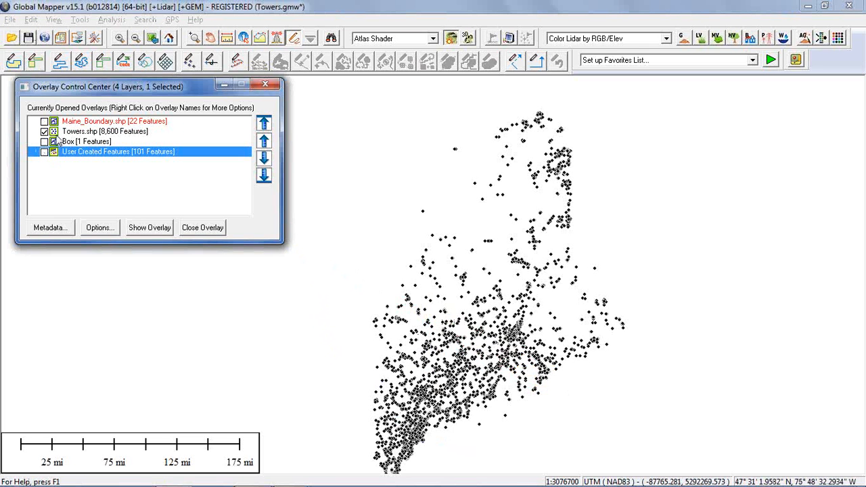
Begin exporting the towers in the Shapefile vector format and display the attribute setup of the export options
left_click(10, 20)
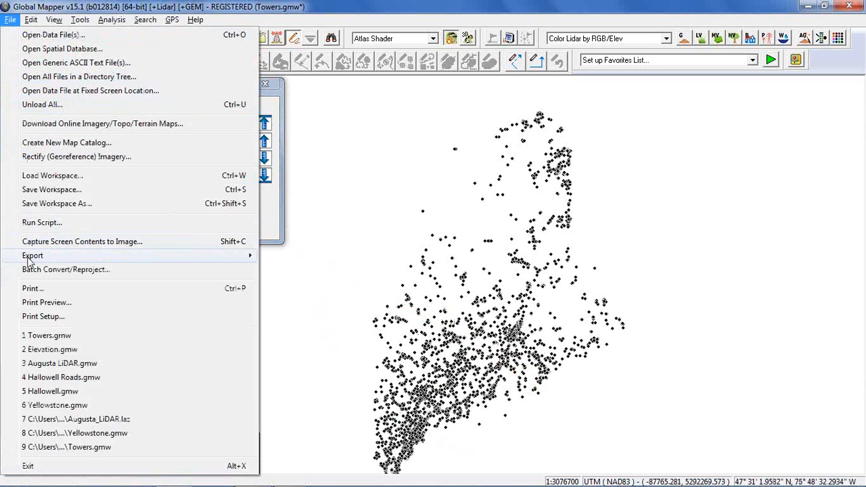
mouse_move(30, 261)
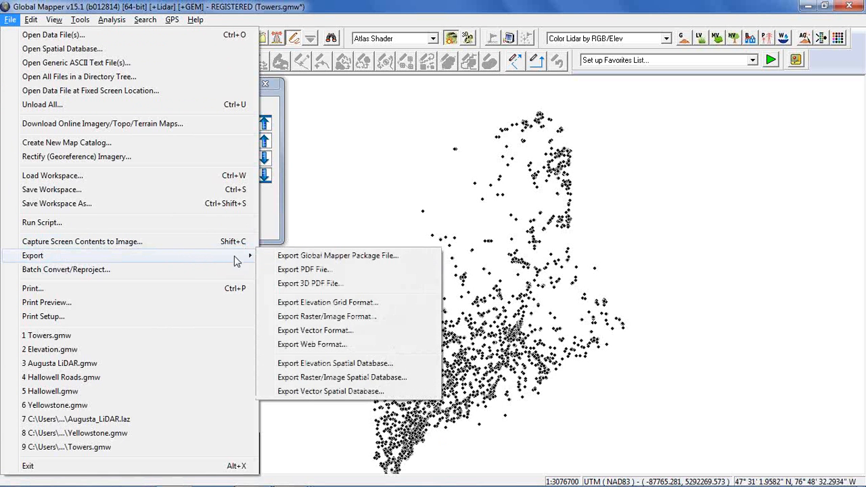
left_click(318, 334)
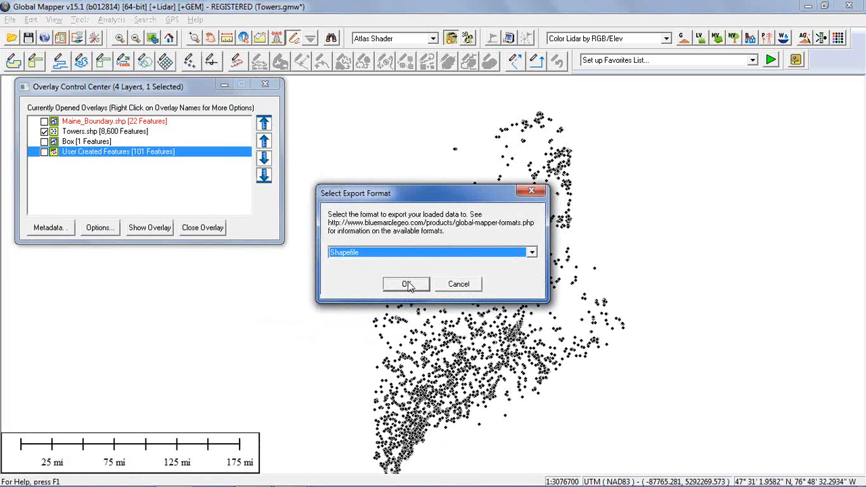
left_click(407, 284)
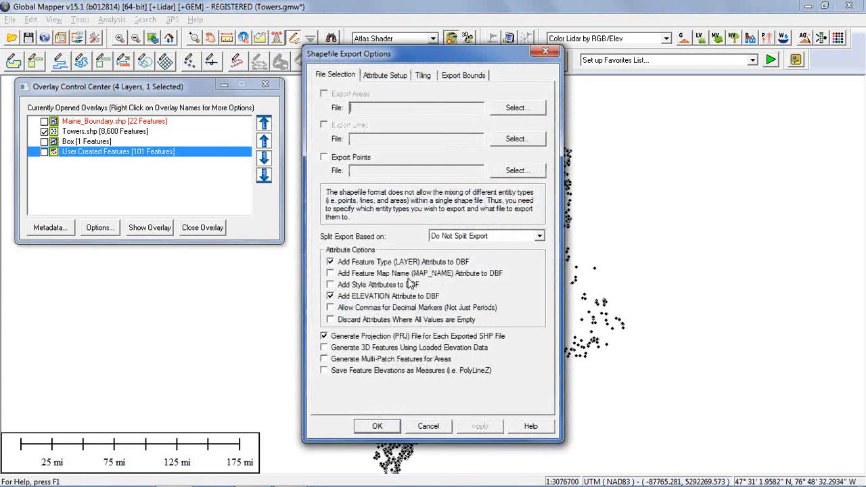
left_click(385, 75)
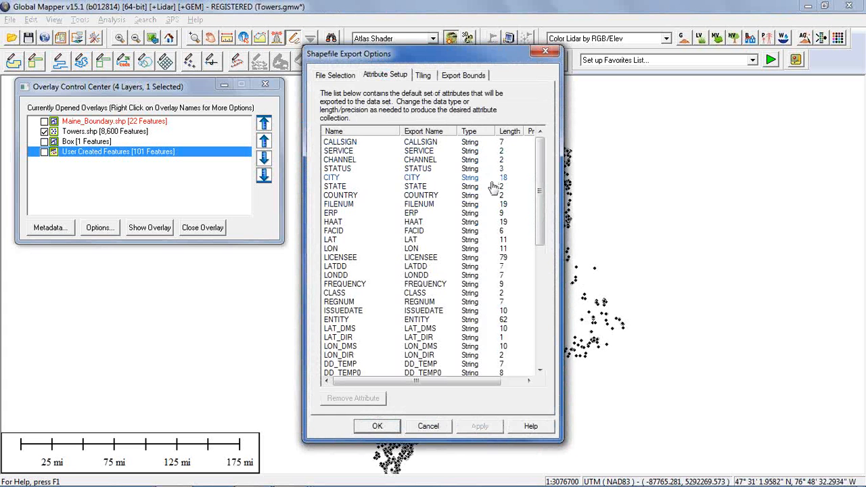
Examine the data type choices and the length setting for the CALLSIGN and FILENUM attributes in the Shapefile export options
left_click(484, 145)
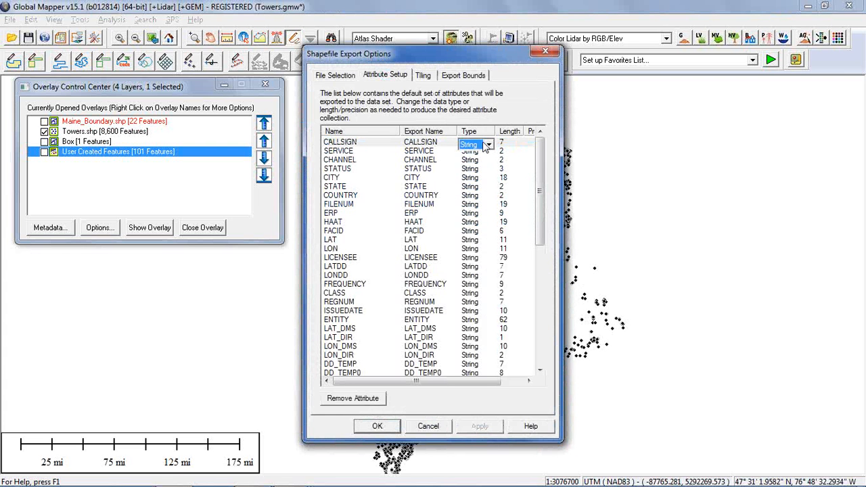
left_click(488, 145)
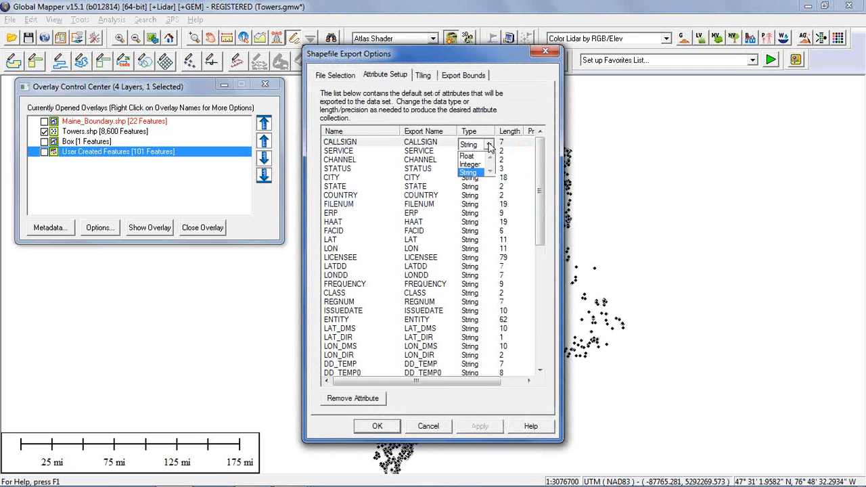
left_click(489, 144)
left_click(514, 142)
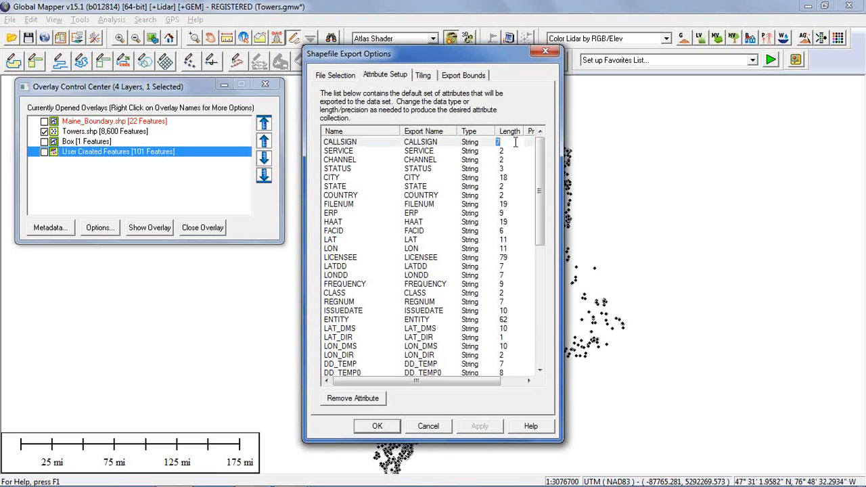
left_click(481, 144)
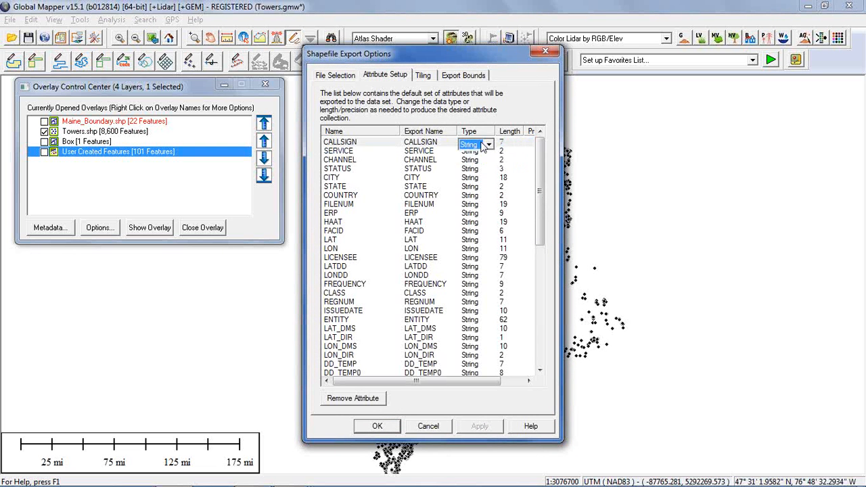
left_click(489, 145)
left_click(473, 175)
left_click(483, 206)
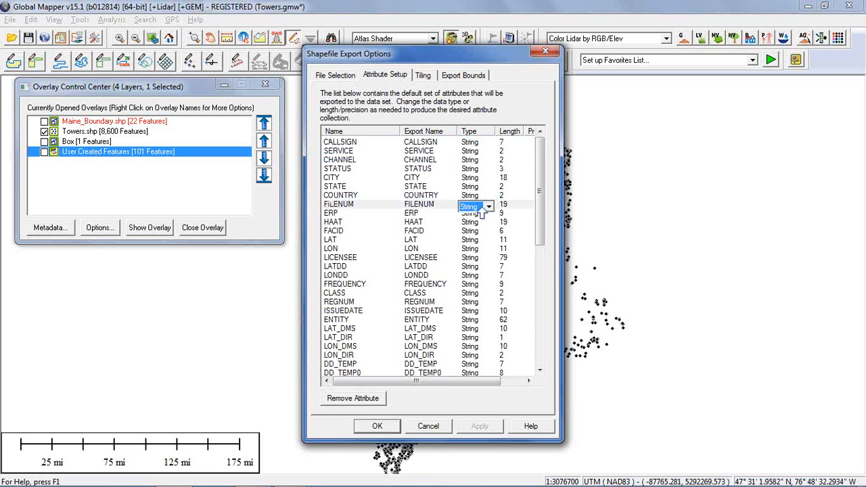
left_click(488, 208)
left_click(488, 218)
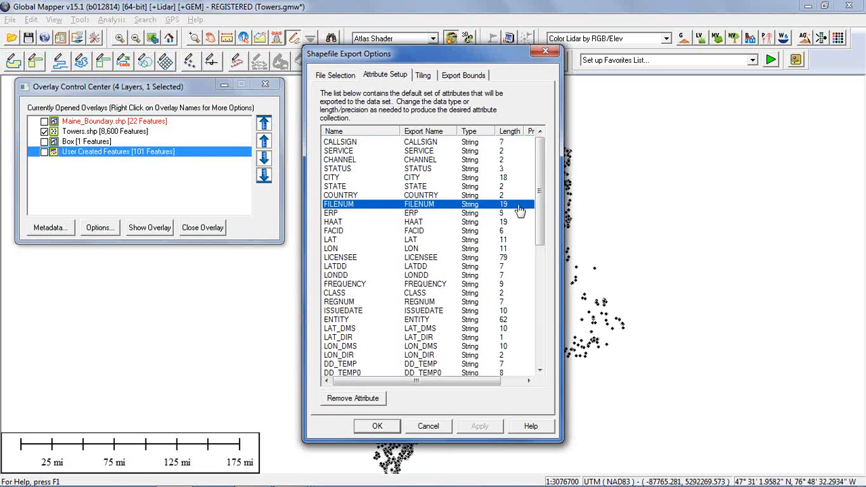
mouse_move(537, 208)
left_mouse_down()
mouse_move(542, 284)
mouse_move(549, 201)
left_mouse_up()
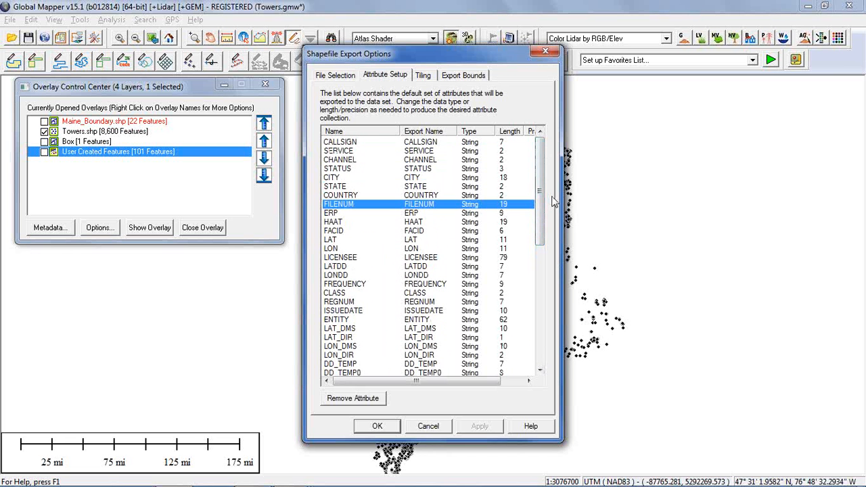
Examine the data type choices for the CHANNEL attribute, then cancel the Shapefile export
left_click_drag(488, 54, 478, 58)
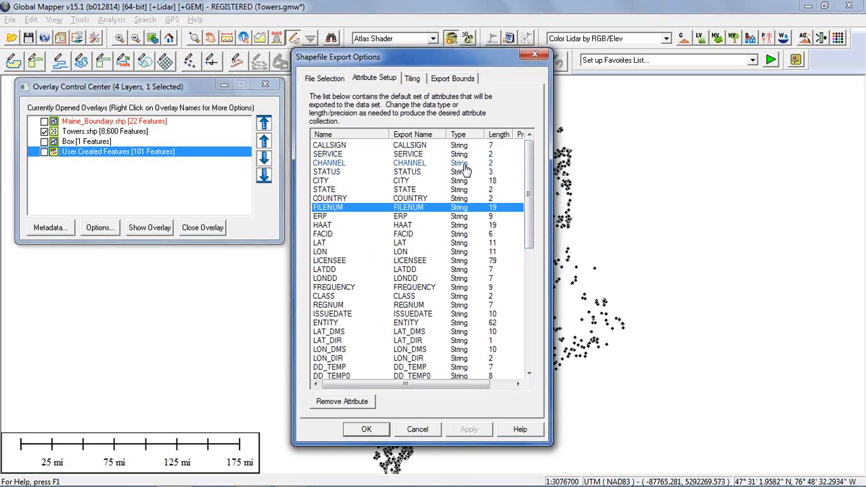
left_click(464, 167)
left_click(464, 167)
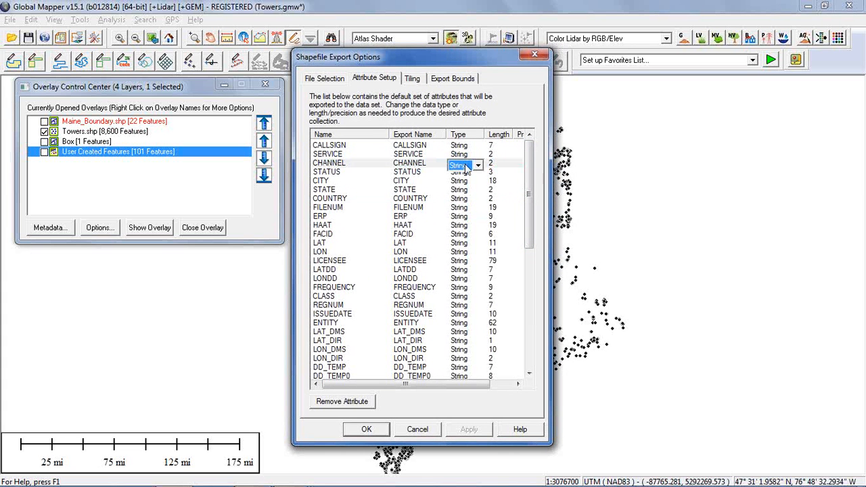
left_click(476, 167)
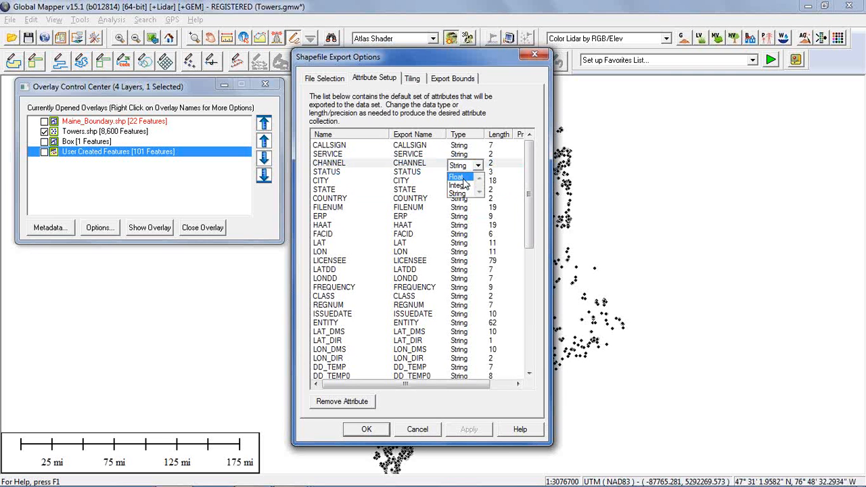
left_click(480, 166)
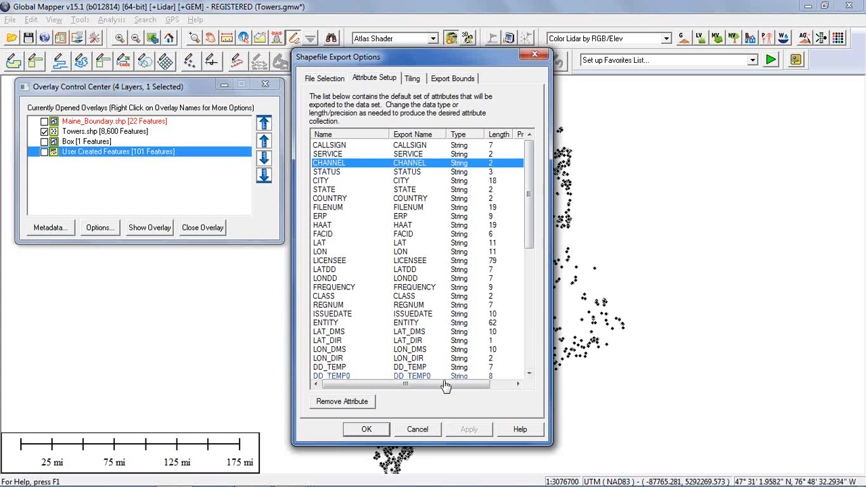
left_click(425, 430)
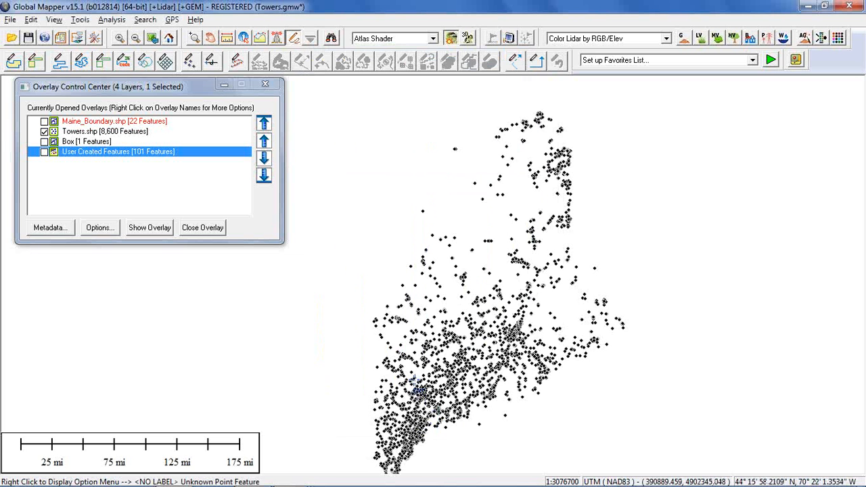
Create a polygonal coverage area around the Towers.shp points, with the concave hull smoothing set to the smoothest value
left_click_drag(474, 326, 479, 306)
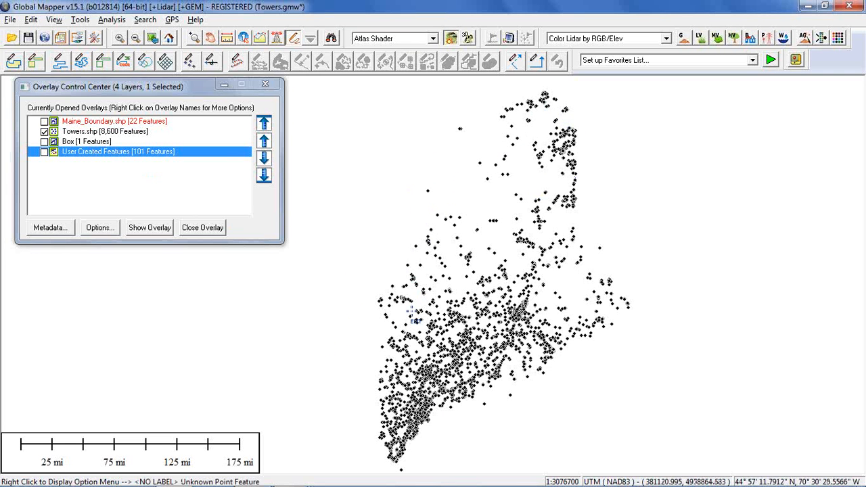
left_click(113, 135)
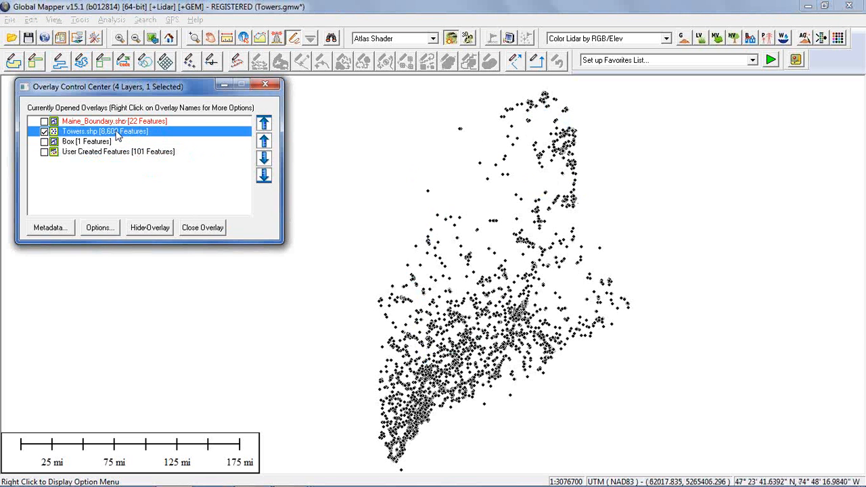
right_click(117, 136)
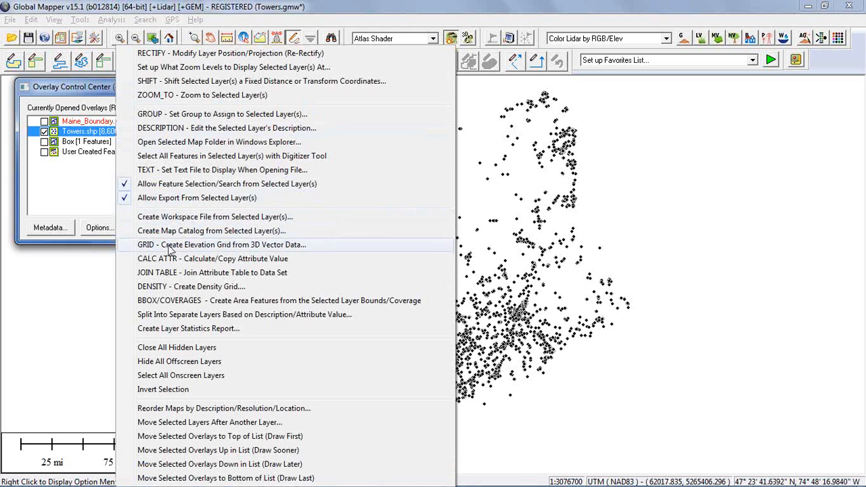
left_click(159, 302)
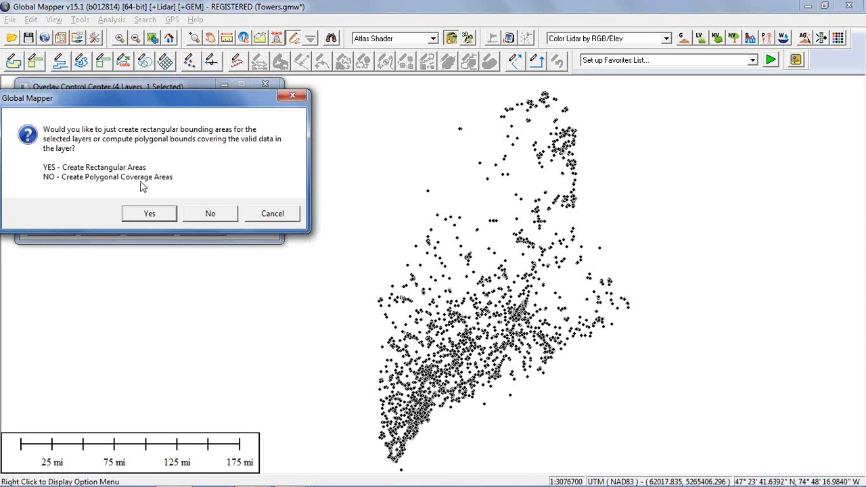
left_click(213, 214)
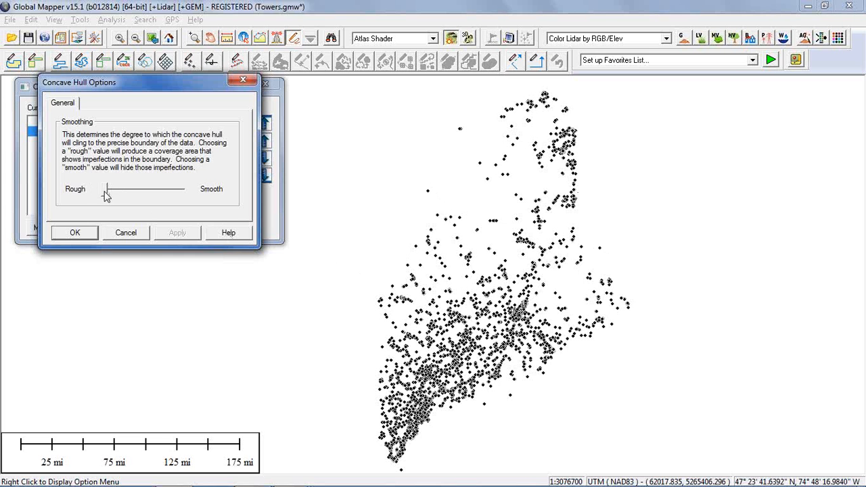
left_click_drag(107, 195, 187, 195)
left_click(86, 234)
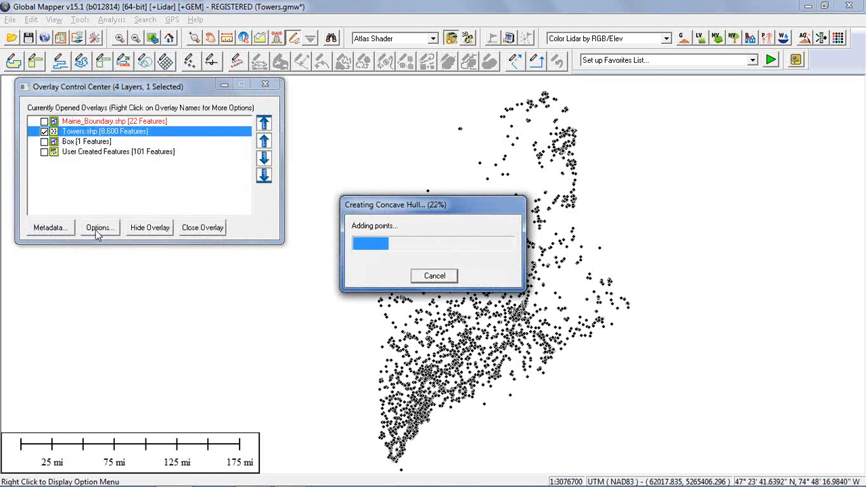
Show the User Created Features layer and delete the coverage polygon surrounding the towers
left_click(45, 152)
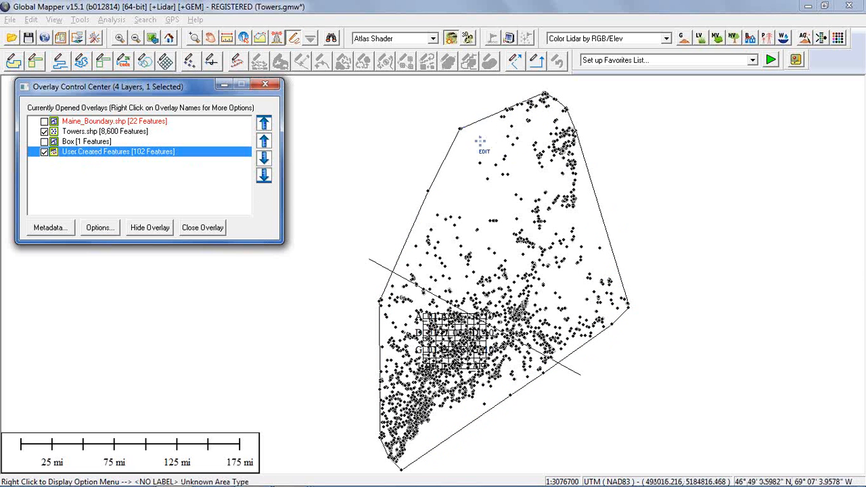
left_click(438, 154)
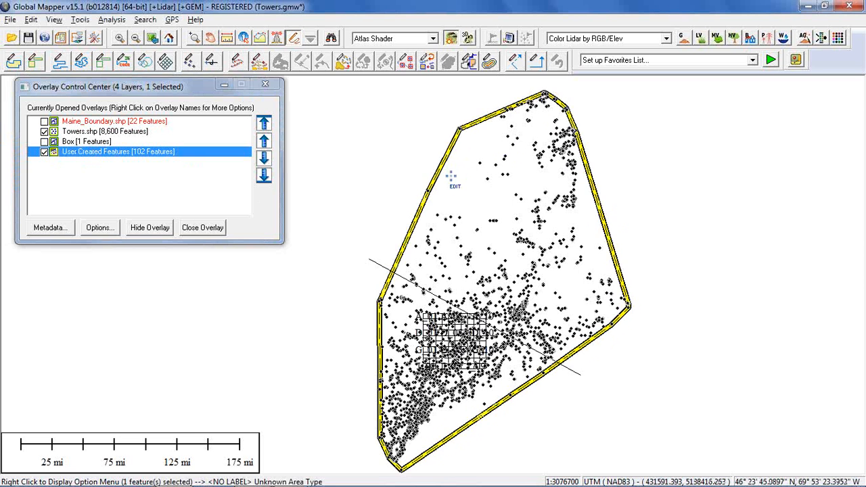
key("Delete")
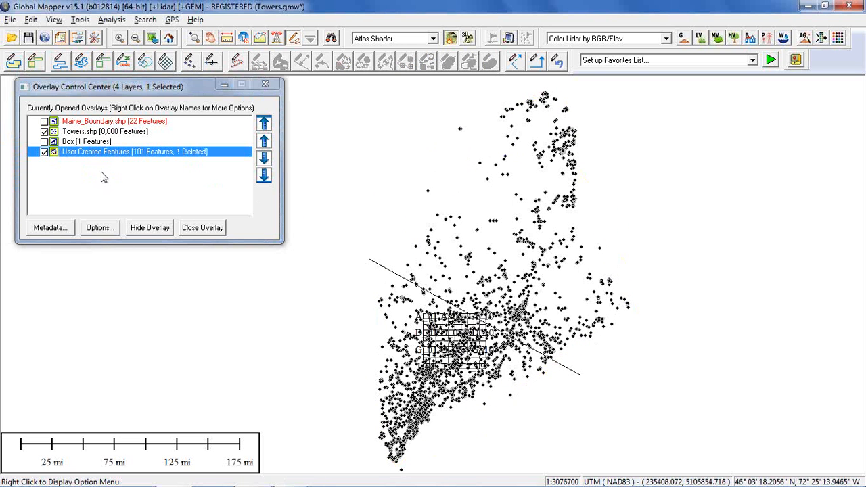
Create a polygonal coverage area for the User Created Features layer, with the concave hull smoothing set to the roughest value
right_click(95, 153)
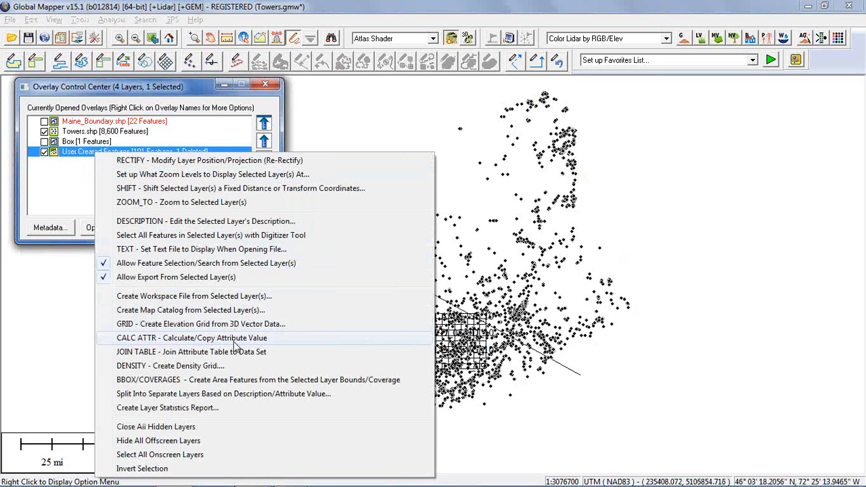
left_click(218, 379)
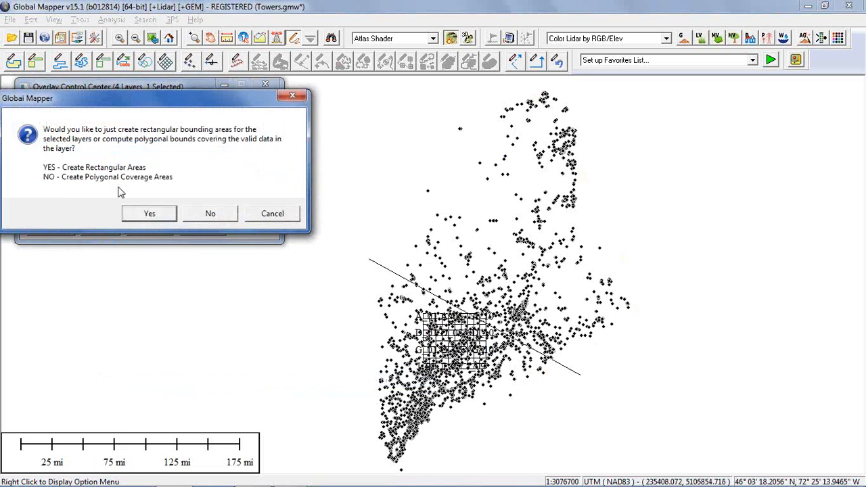
left_click(210, 213)
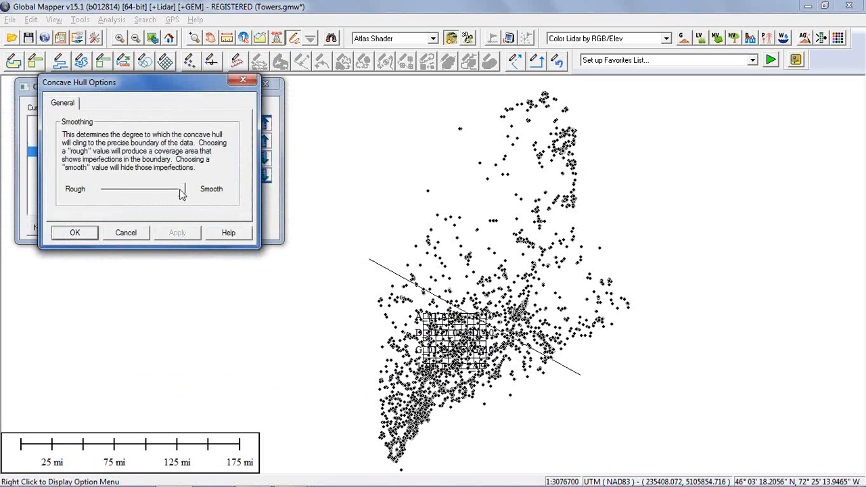
left_click_drag(181, 192, 102, 206)
left_click(89, 232)
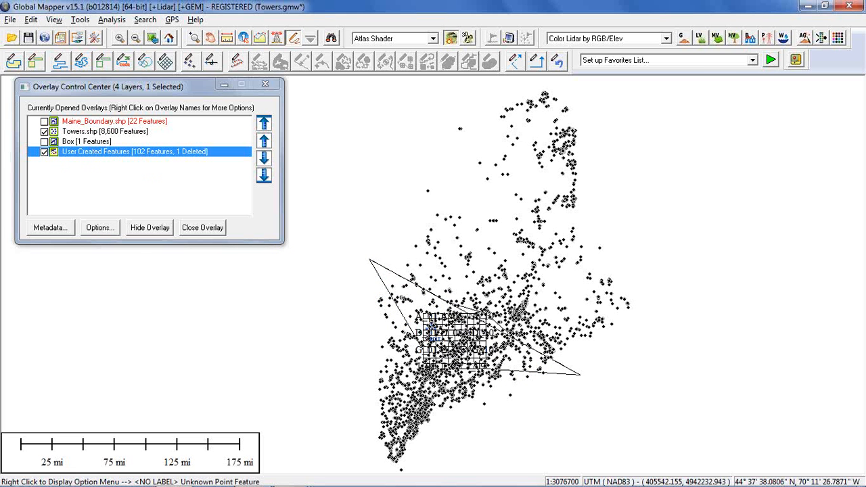
Unload all the tower data without saving the changes and load the Elevation.gmw workspace
key("ctrl+u")
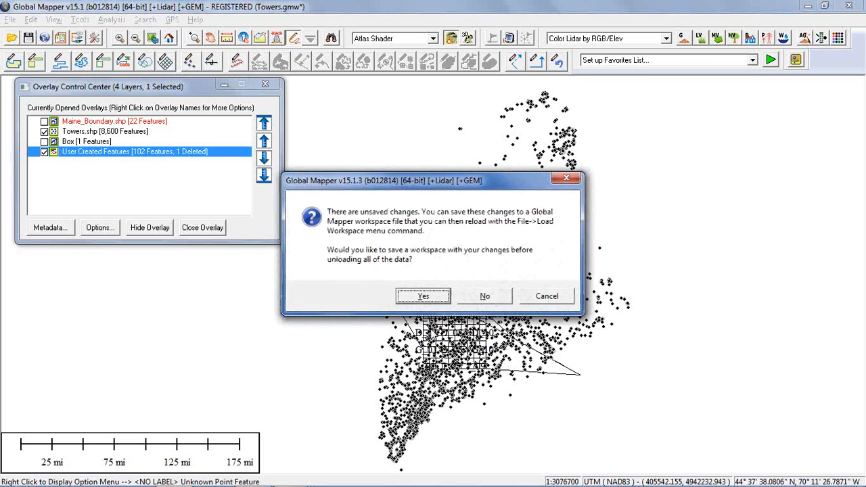
left_click(485, 298)
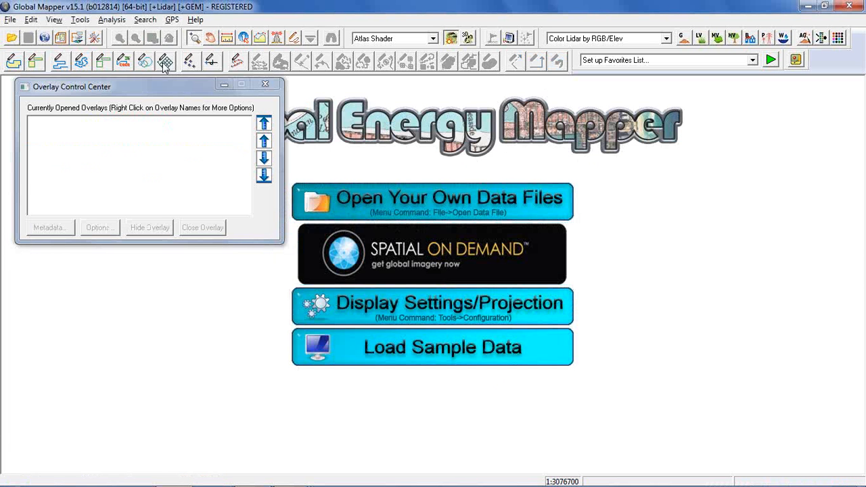
left_click(121, 21)
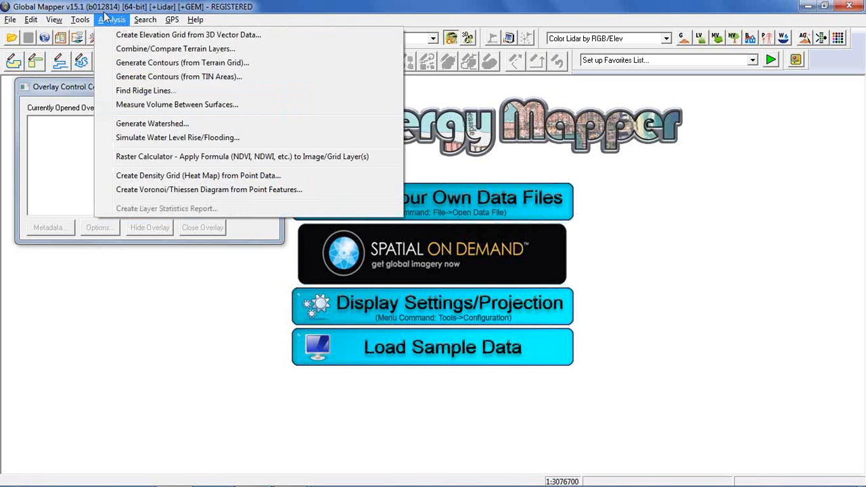
left_click(109, 20)
left_click(10, 20)
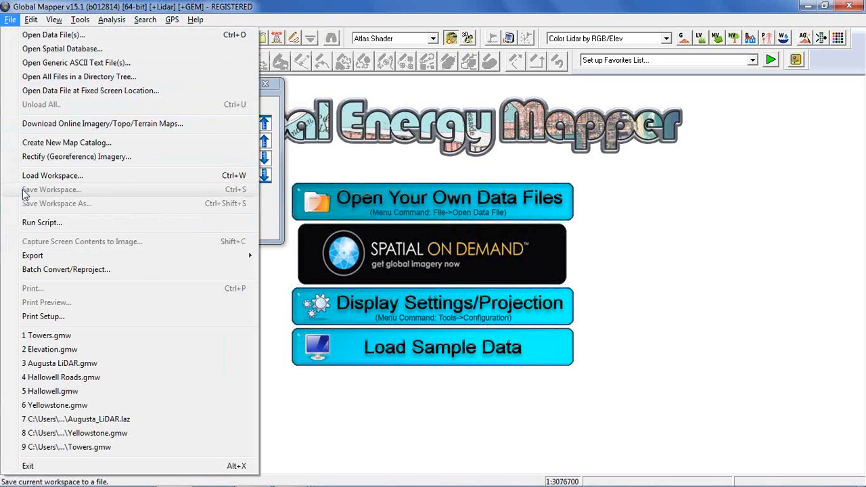
mouse_move(35, 256)
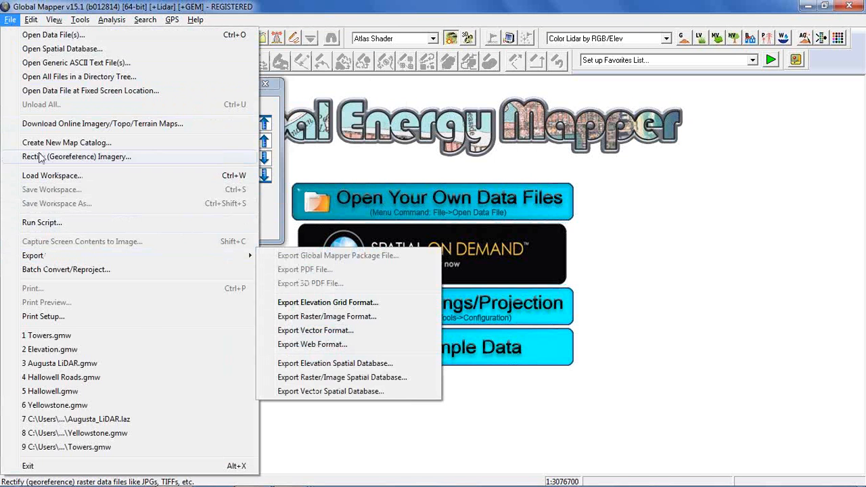
left_click(48, 176)
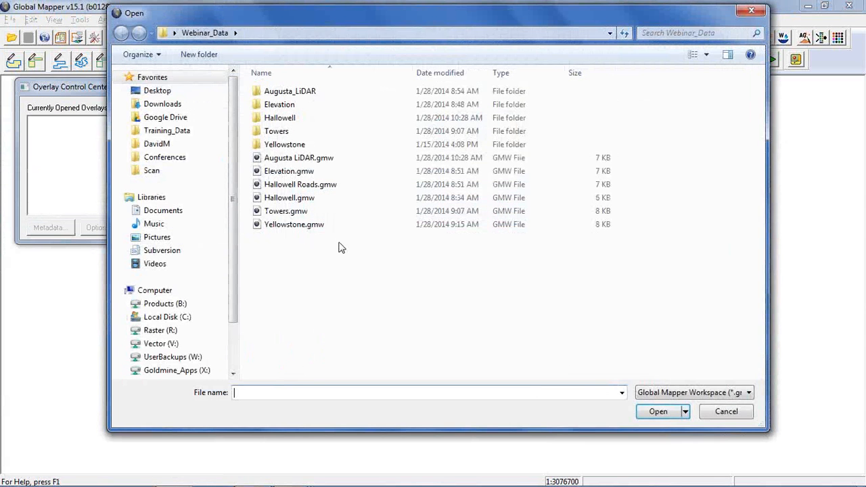
left_click(338, 159)
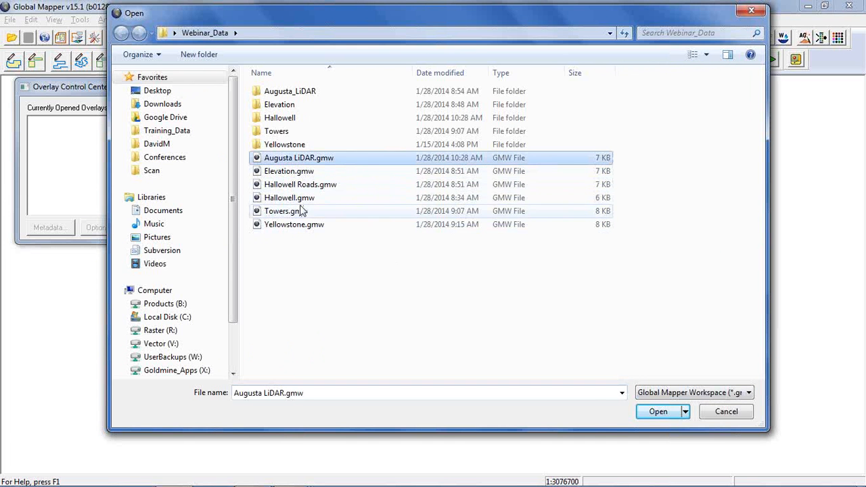
left_click(291, 171)
left_click(656, 411)
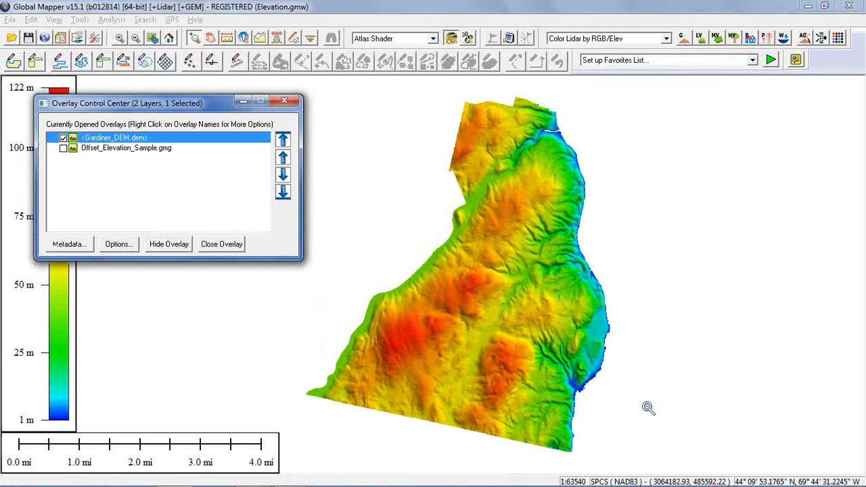
Create a calculated grid from the Gardiner_DEM layer with the Raster Calculator, adding an output band with the custom formula Z*100
left_click(115, 21)
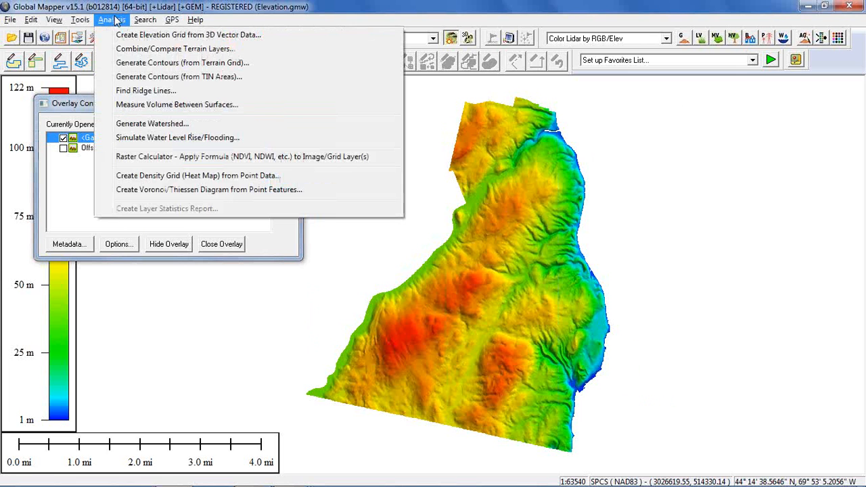
left_click(157, 158)
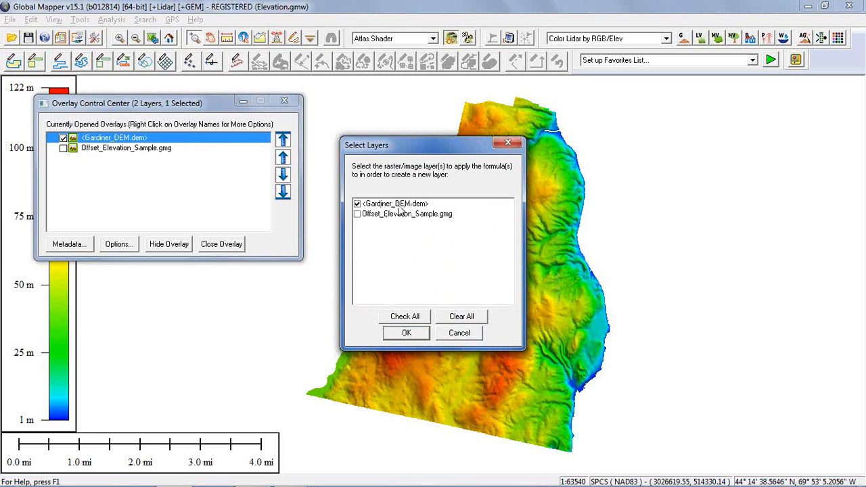
left_click(407, 333)
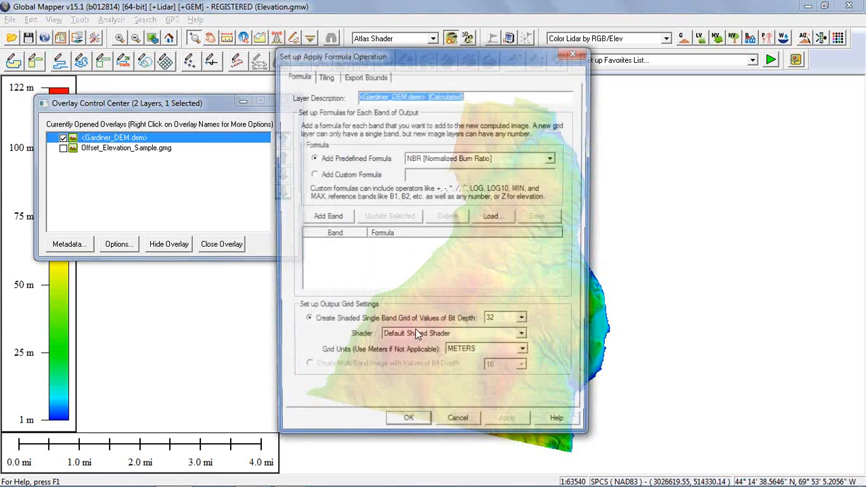
left_click(312, 175)
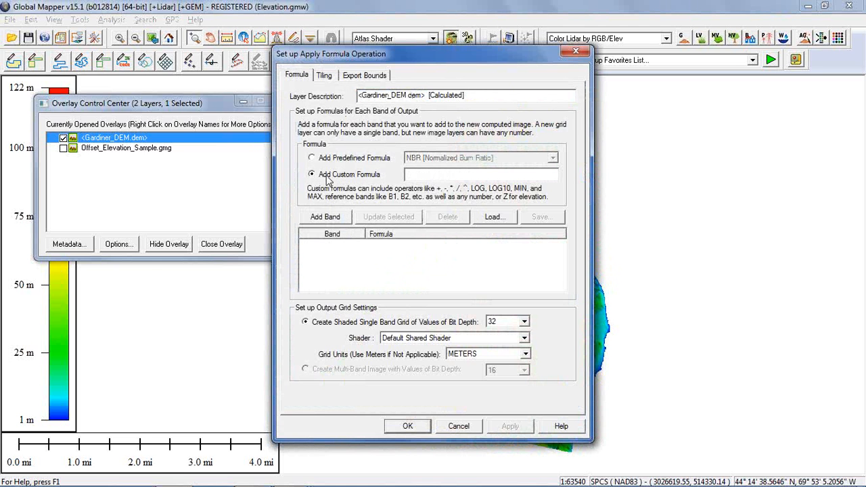
left_click(427, 177)
left_click_drag(433, 54, 300, 49)
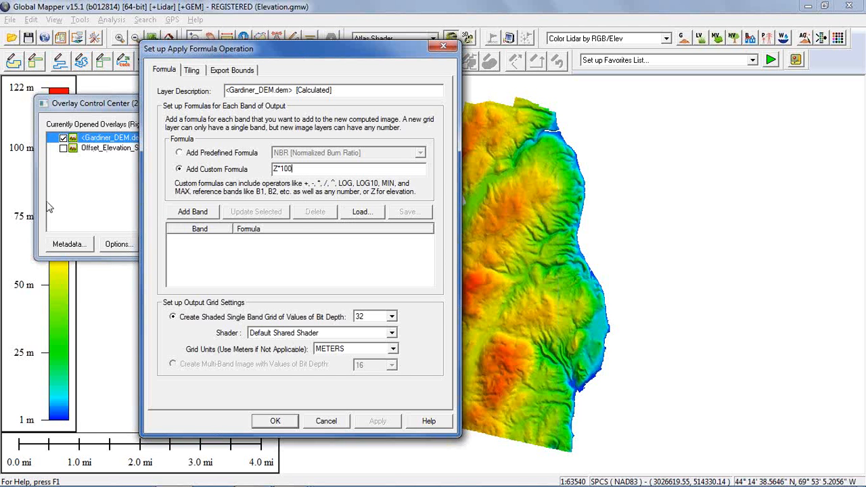
left_click(275, 422)
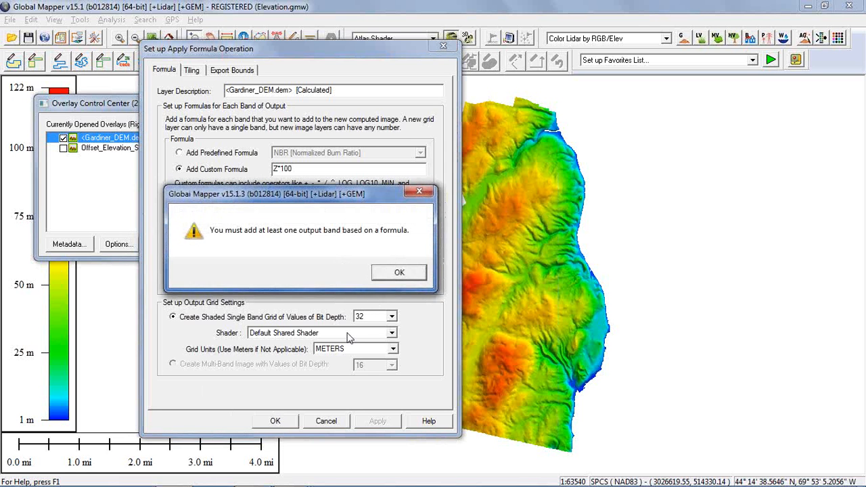
left_click(193, 212)
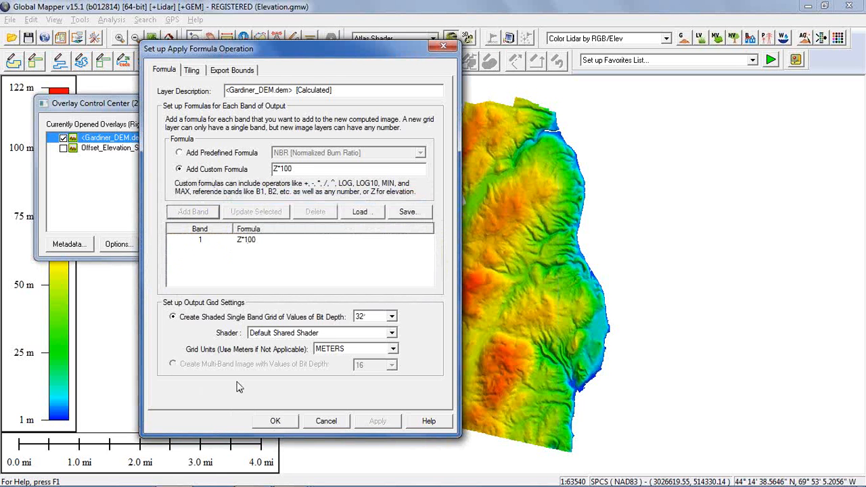
left_click(274, 421)
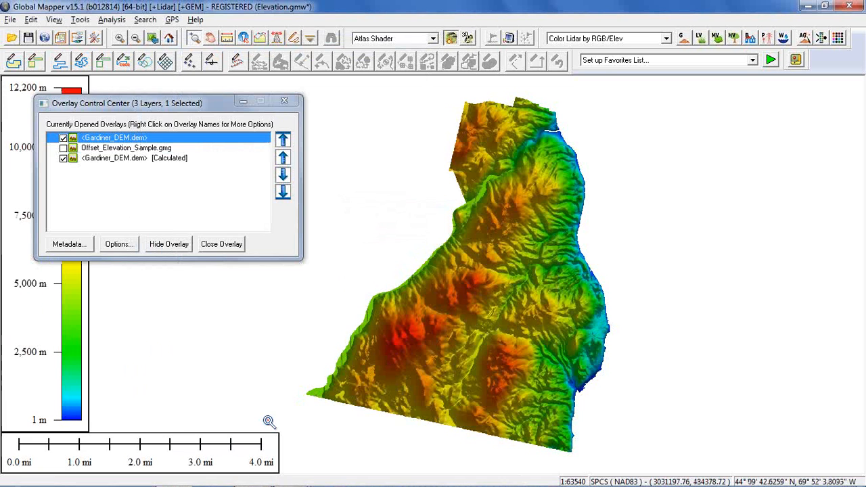
Uncover the elevation legend and examine the height values of the calculated Gardiner_DEM layer
left_click_drag(125, 103, 202, 102)
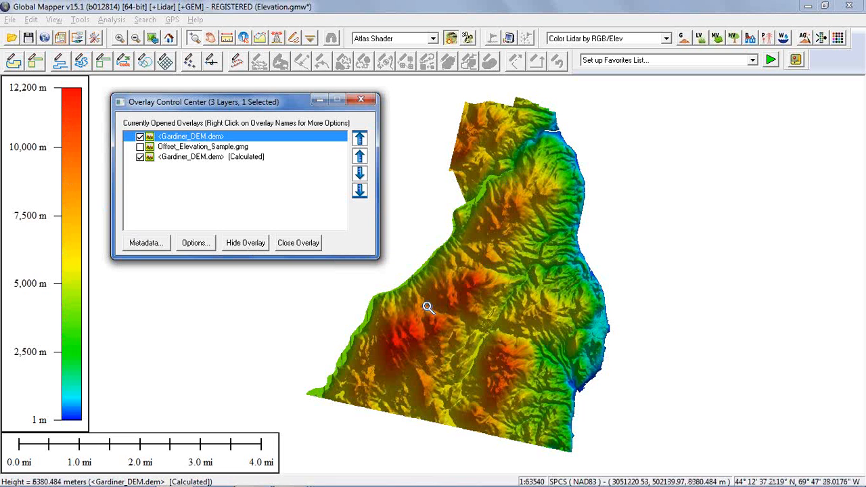
mouse_move(96, 485)
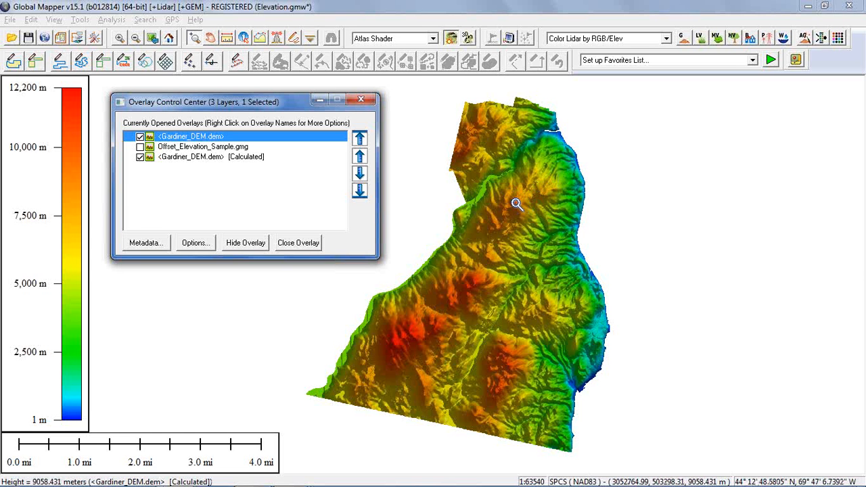
left_click(215, 157)
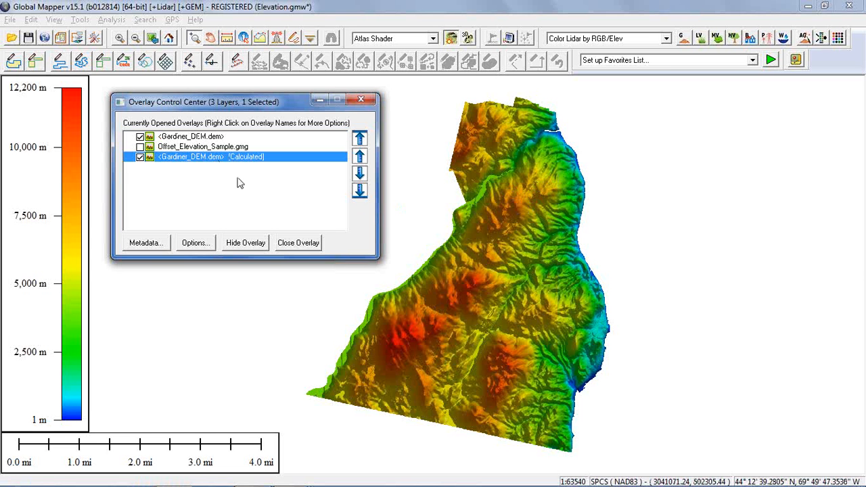
Unload all the elevation data without saving the workspace changes
left_click(451, 12)
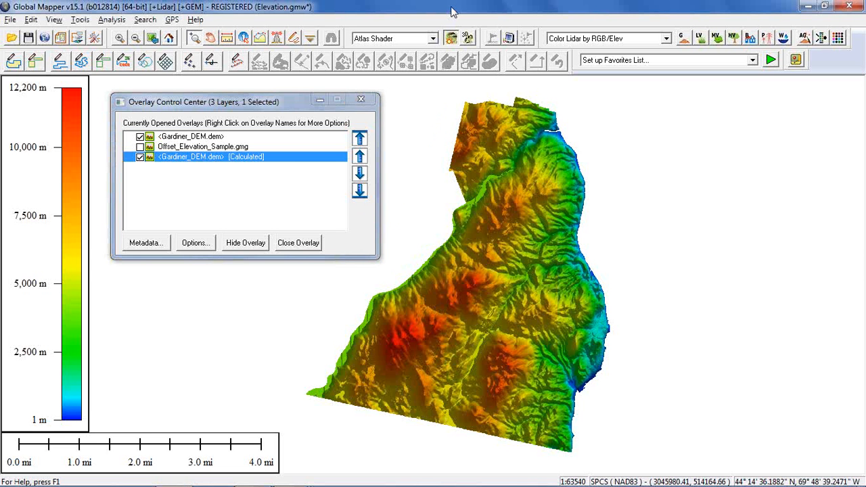
key("ctrl+u")
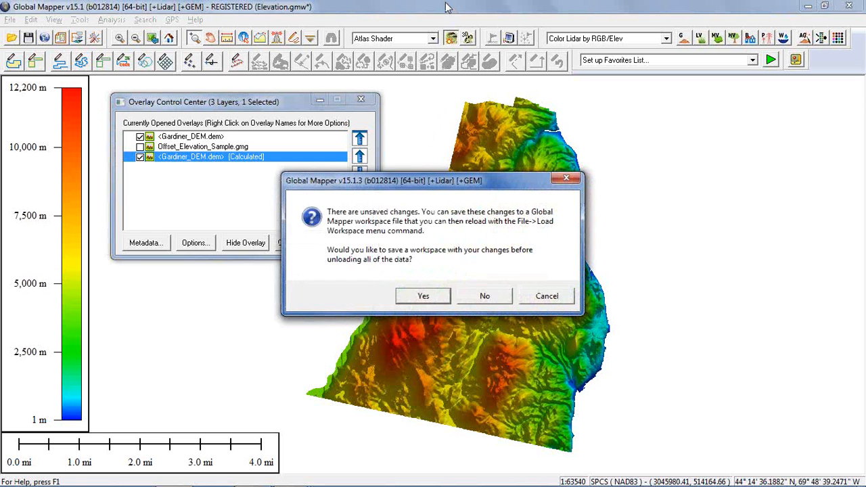
left_click(483, 302)
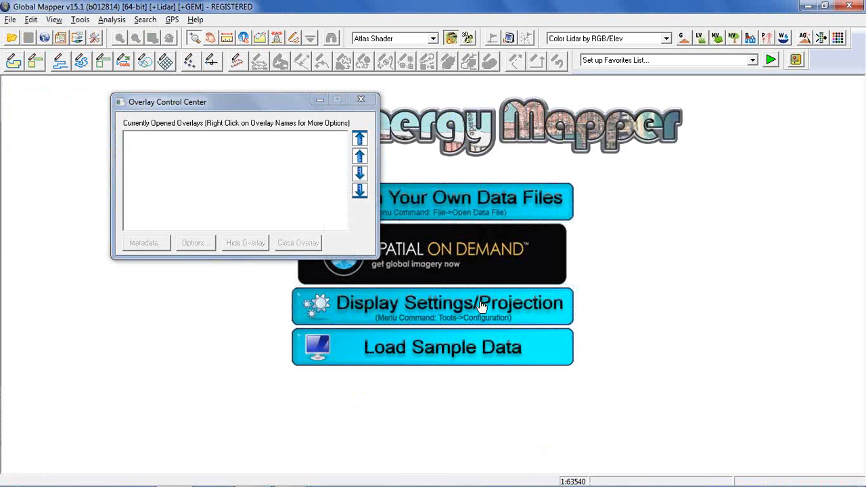
Load the Yellowstone.gmw workspace and move the layer list clear of the imagery
left_click_drag(181, 103, 112, 97)
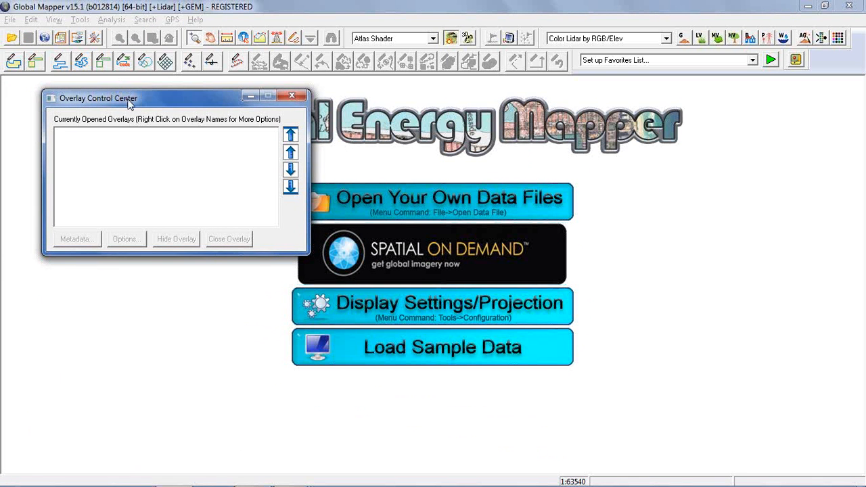
left_click_drag(127, 100, 92, 93)
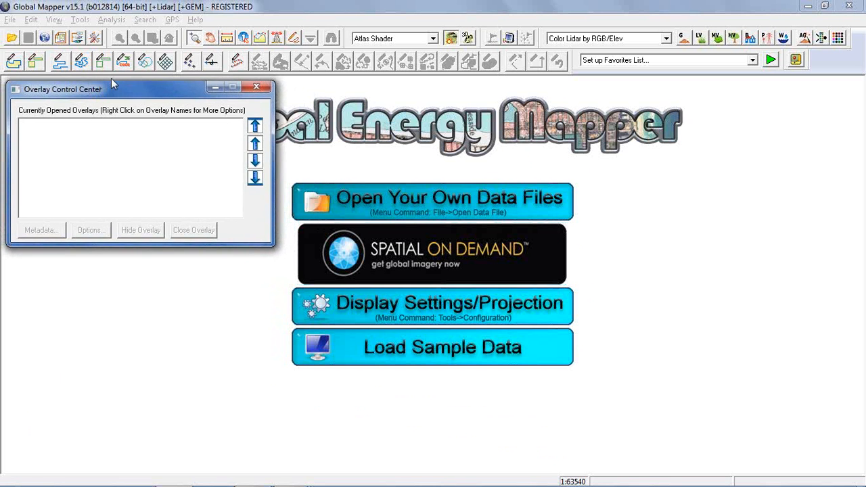
left_click(107, 8)
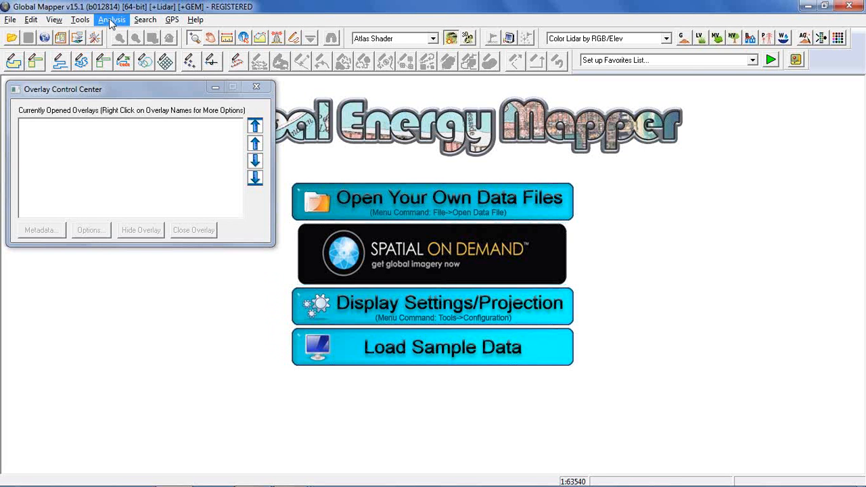
left_click(10, 20)
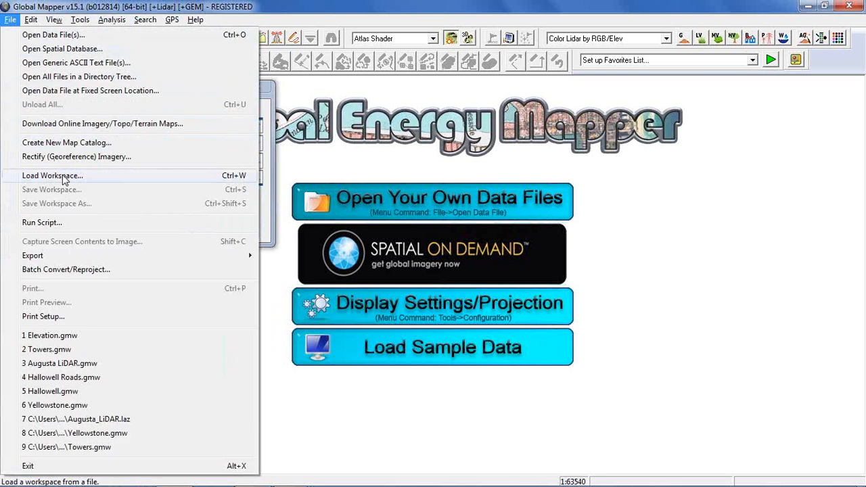
left_click(77, 406)
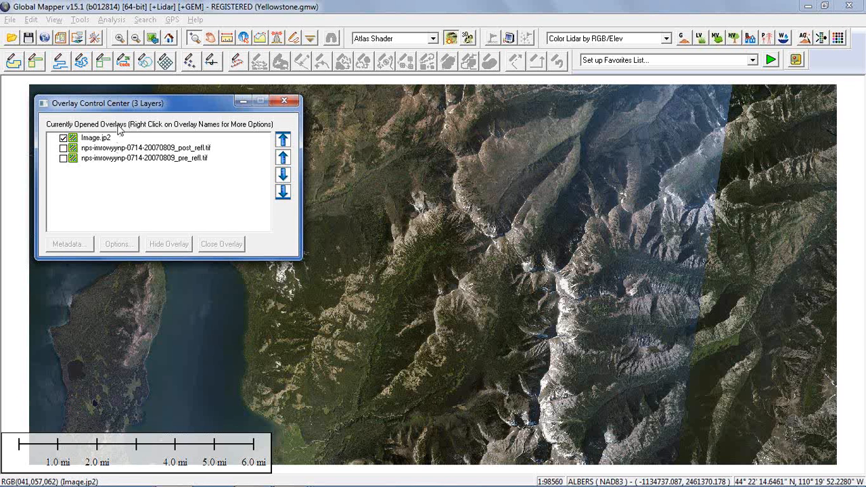
left_click_drag(121, 106, 95, 88)
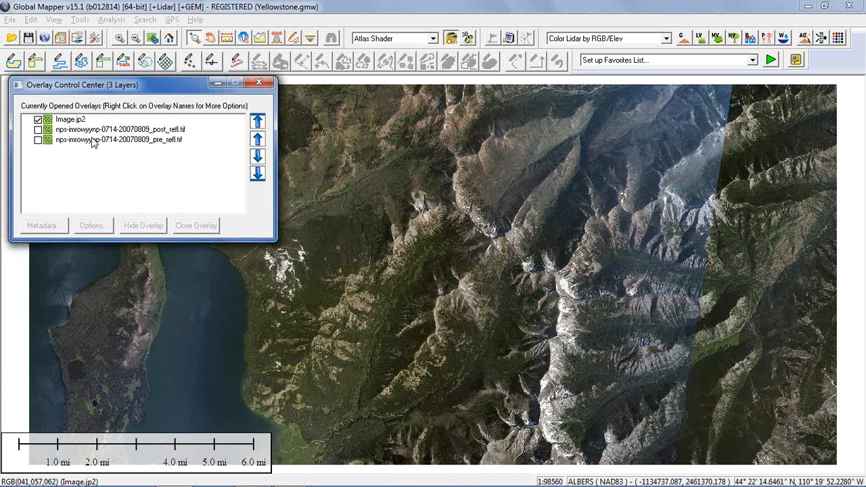
left_click(157, 142)
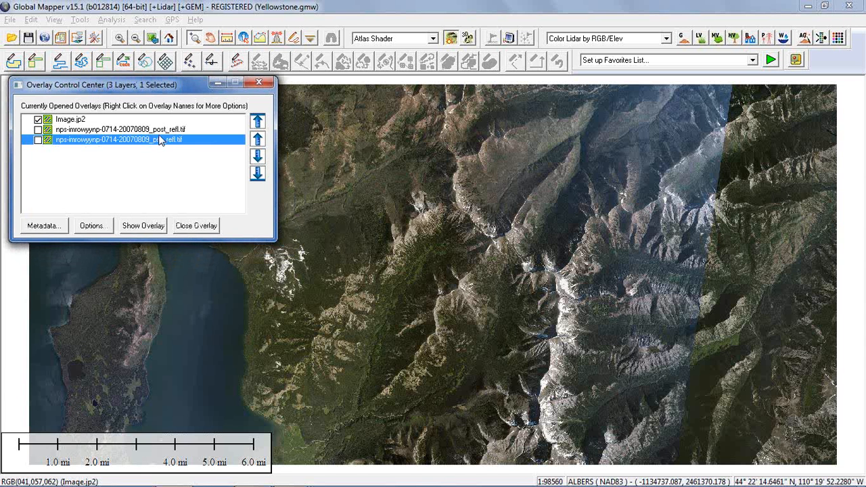
left_click(158, 131)
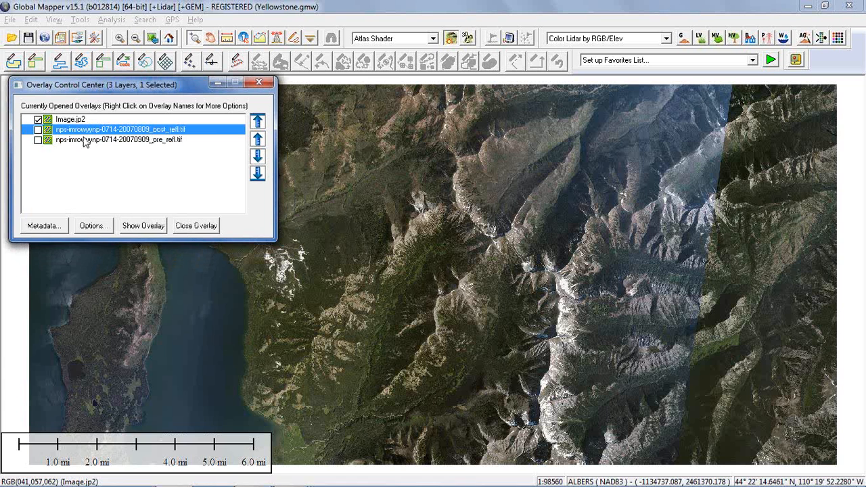
left_click(39, 129)
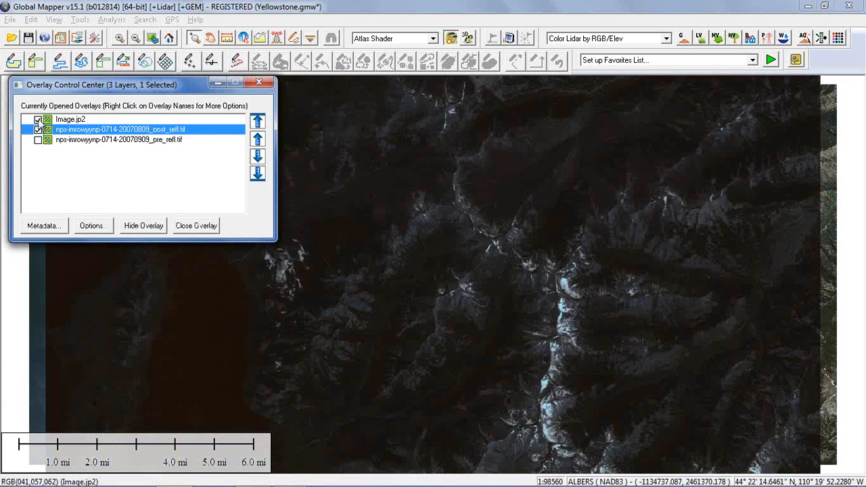
left_click(38, 120)
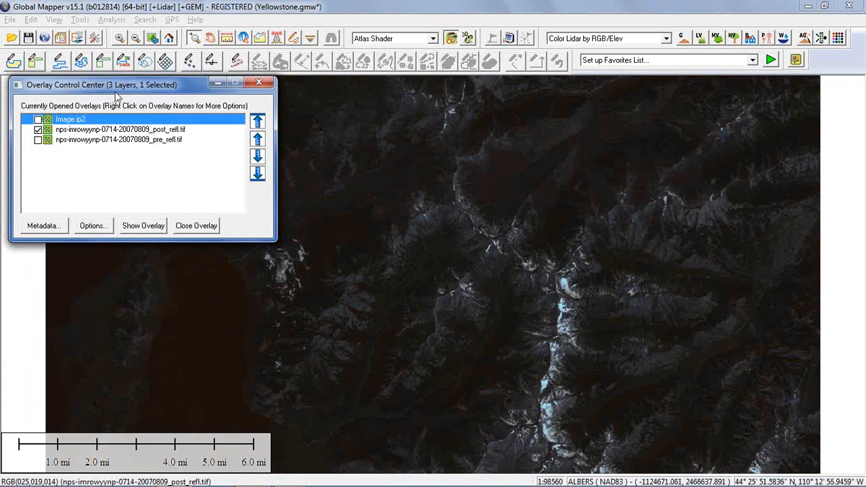
left_click_drag(120, 85, 114, 69)
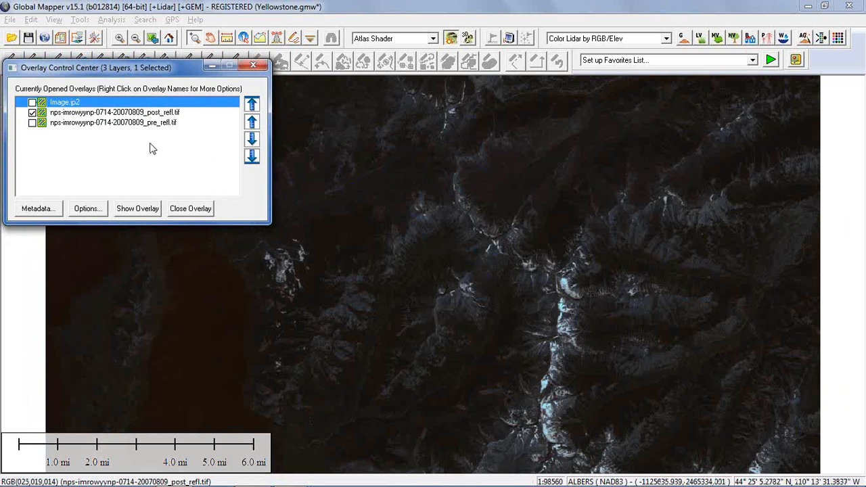
Create a calculated grid from the post_refl.tif layer with the Raster Calculator, using the predefined NBR [Normalized Burn Ratio] formula as its output band
left_click(156, 113)
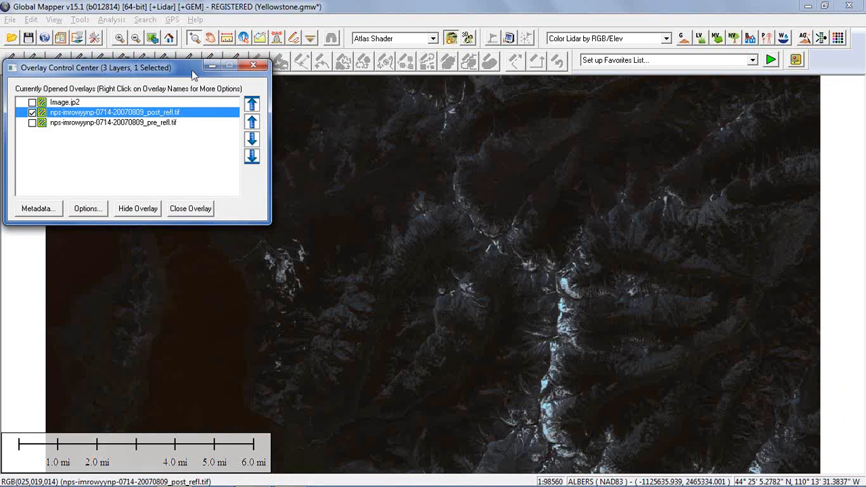
left_click(108, 20)
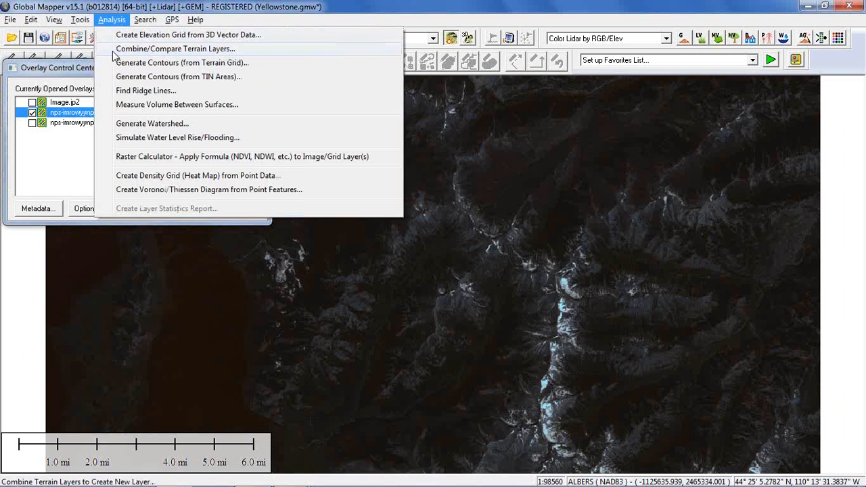
left_click(156, 162)
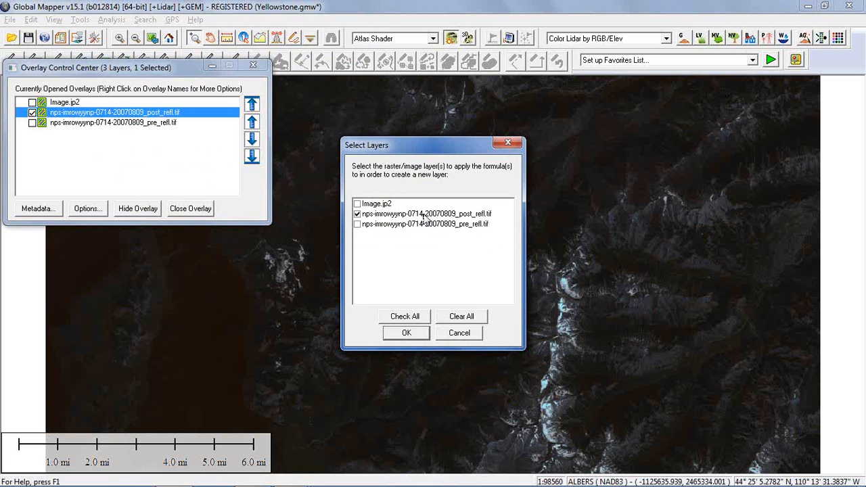
left_click(410, 332)
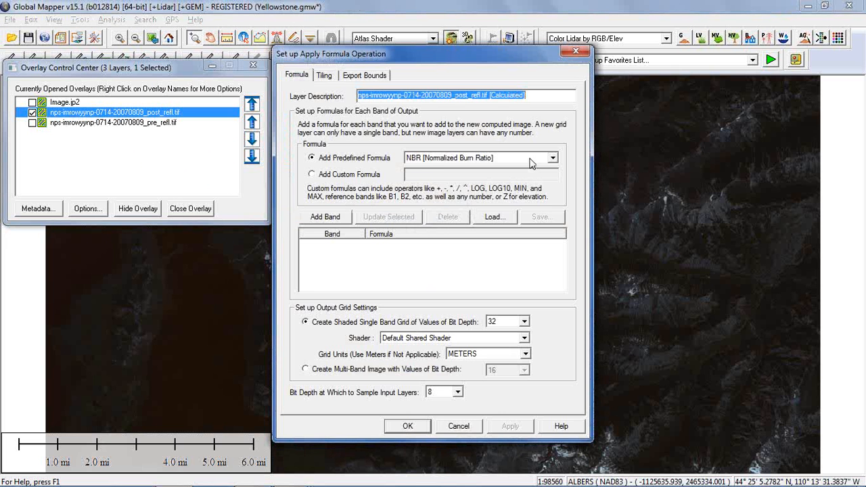
left_click(533, 160)
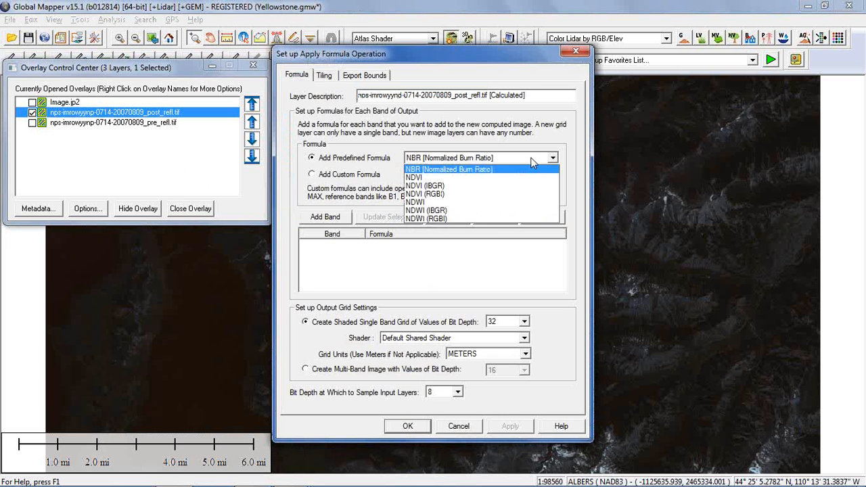
left_click(532, 162)
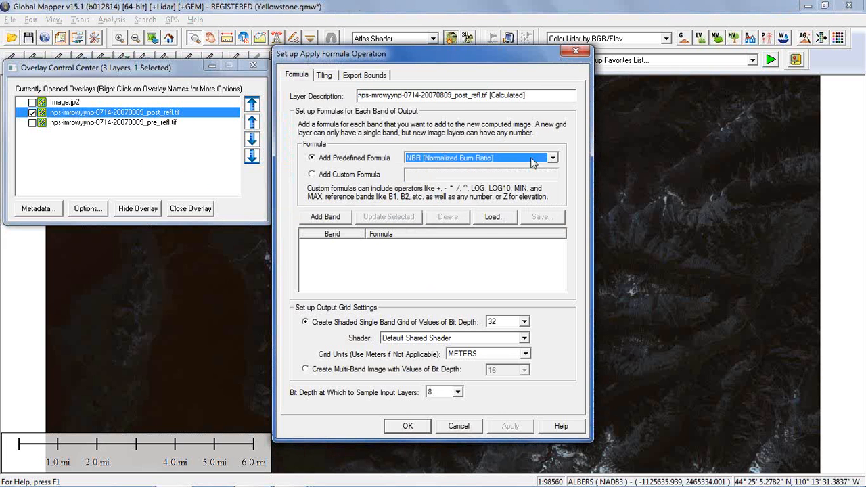
left_click(532, 161)
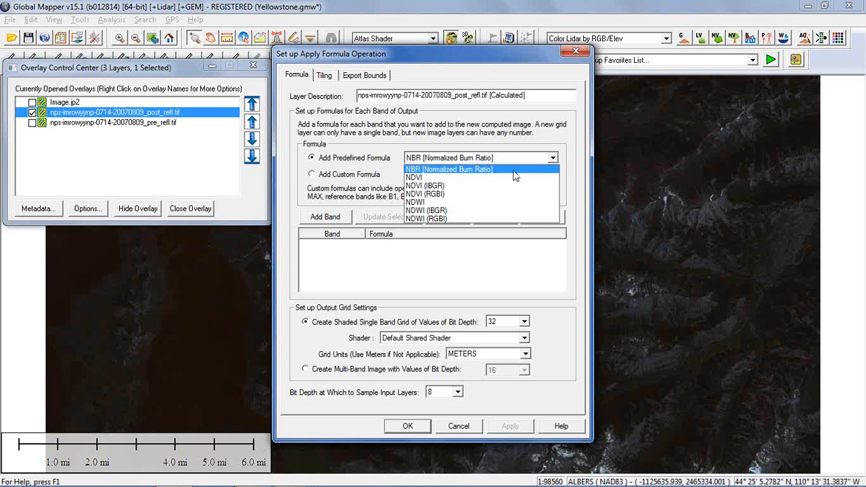
left_click(512, 170)
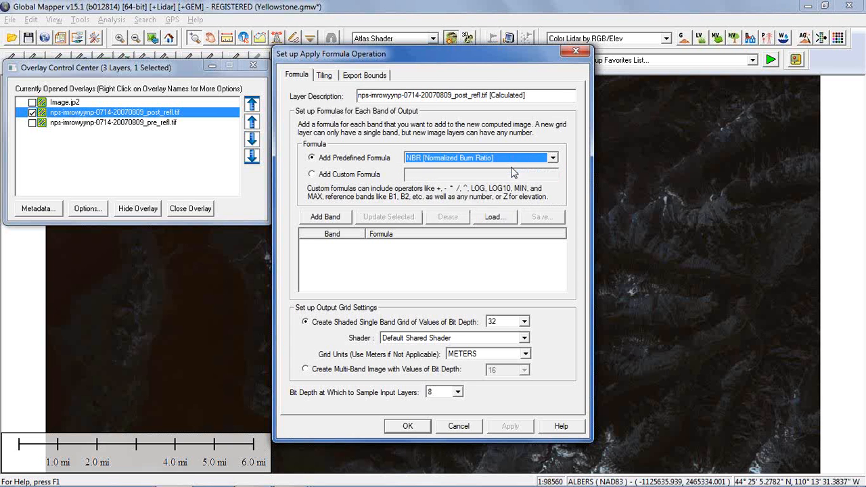
left_click(328, 216)
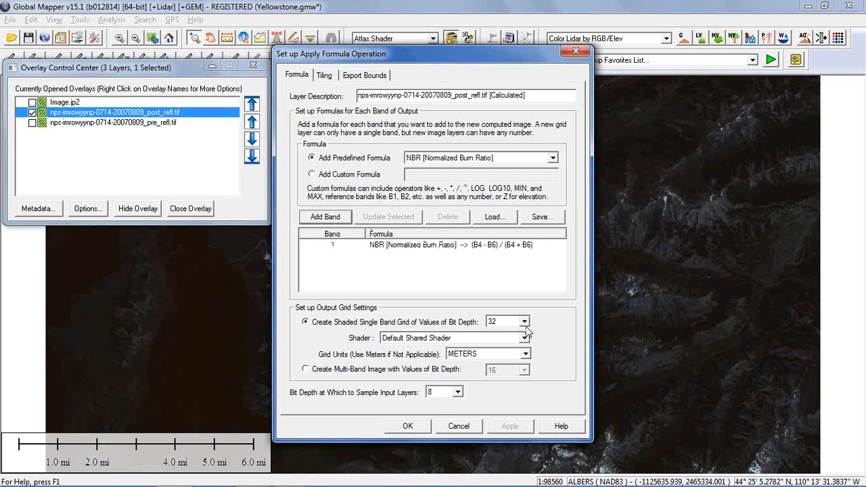
left_click(404, 427)
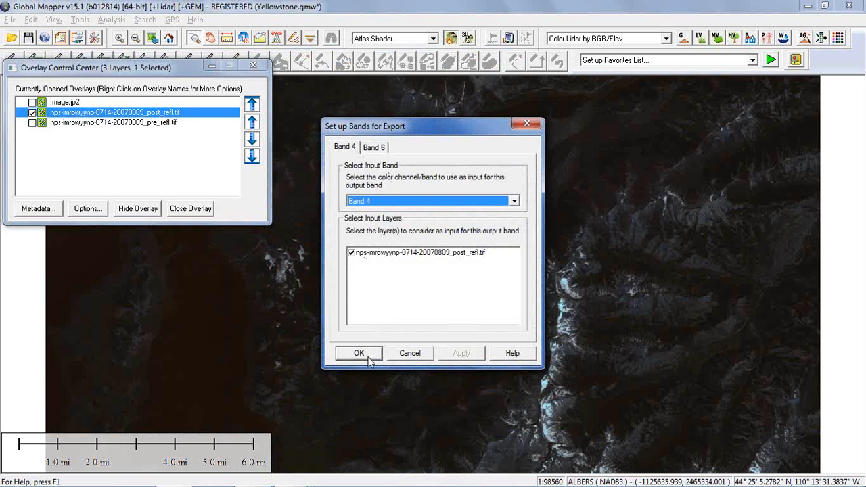
left_click(370, 356)
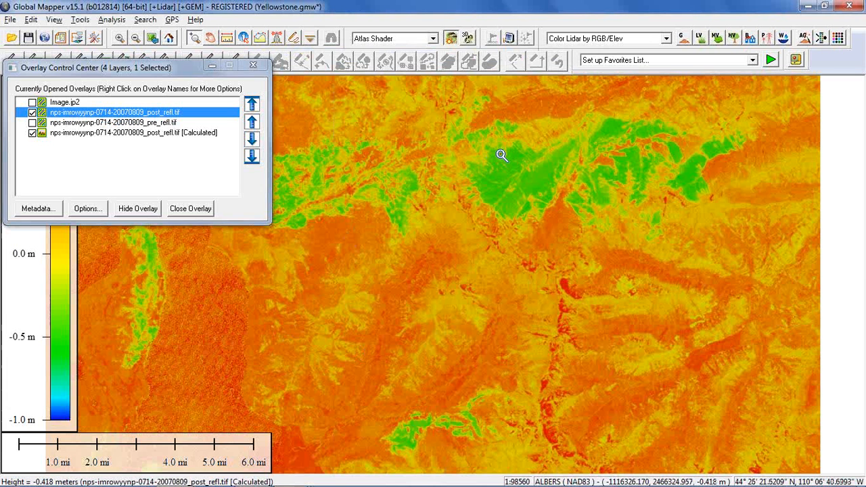
Apply the NBR shader to the calculated post_refl burn ratio grid
left_click_drag(176, 68, 232, 39)
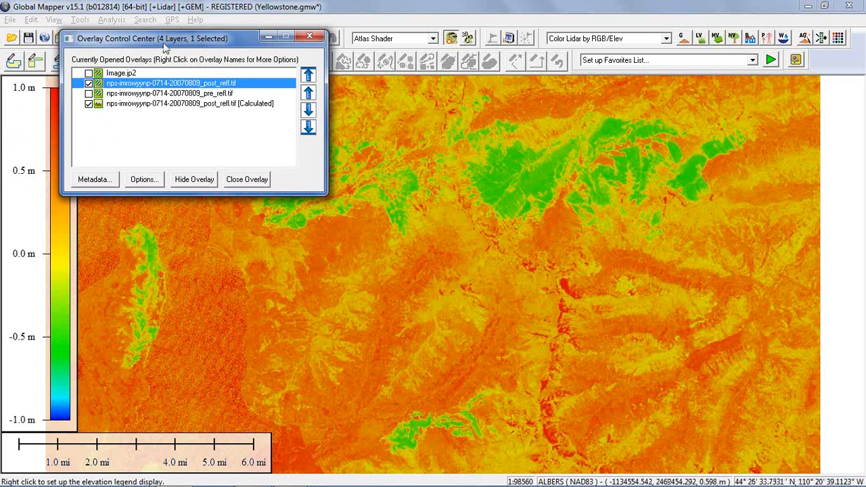
left_click_drag(157, 44, 114, 58)
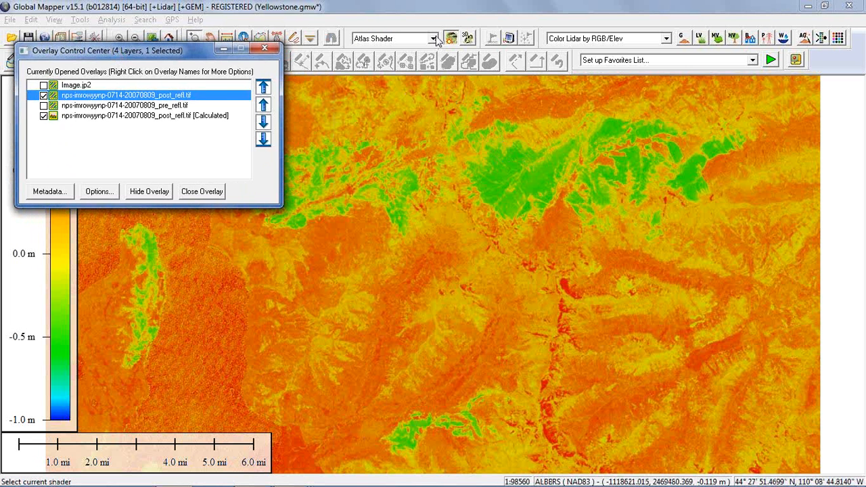
left_click(435, 38)
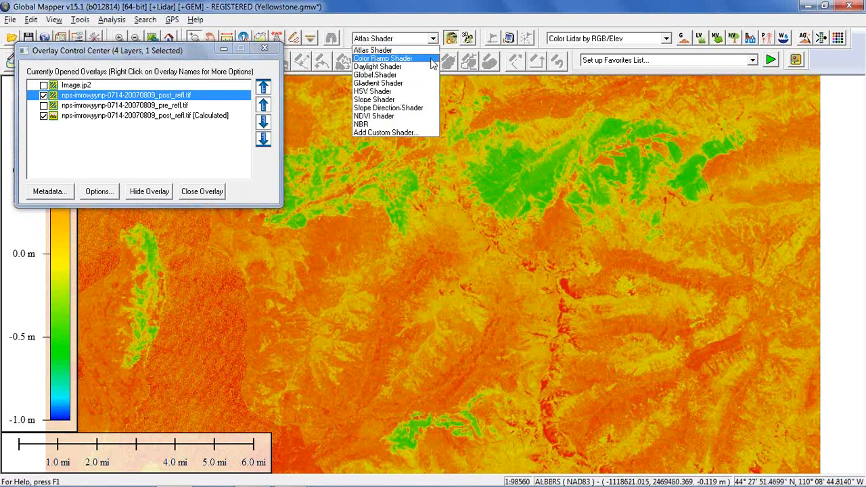
left_click(374, 128)
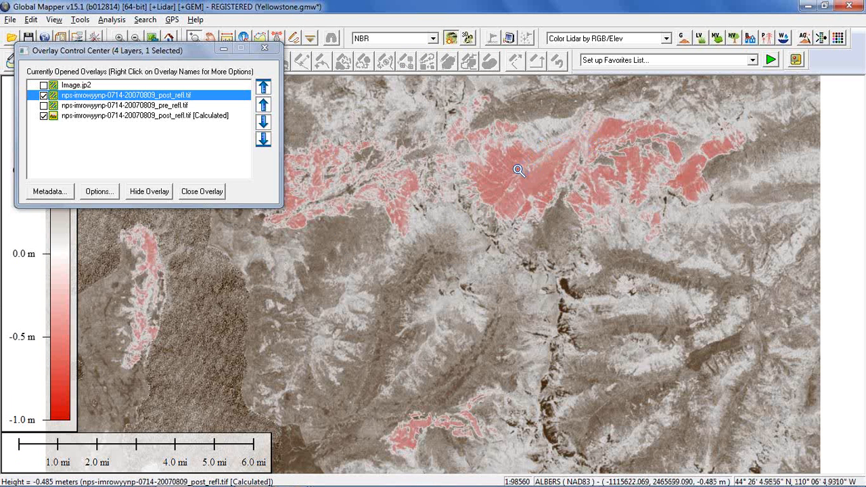
Display only the pre_refl.tif layer, hiding the post_refl.tif image and its calculated grid
left_click(140, 106)
left_click(43, 105)
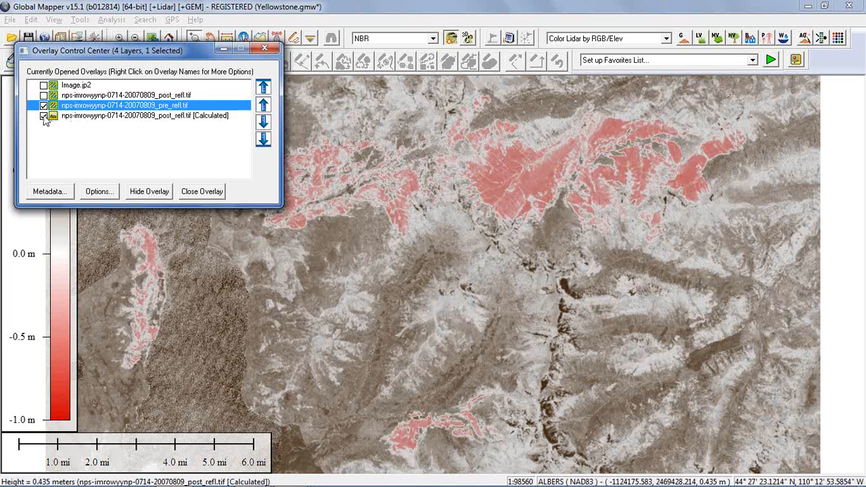
left_click(43, 115)
Create a calculated grid from the pre_refl.tif layer with the Raster Calculator, adding the predefined NBR [Normalized Burn Ratio] band
left_click(111, 19)
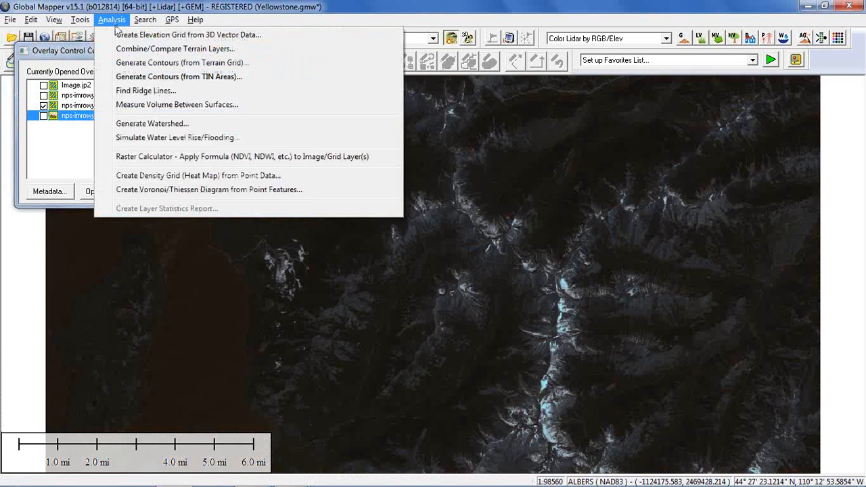
left_click(153, 157)
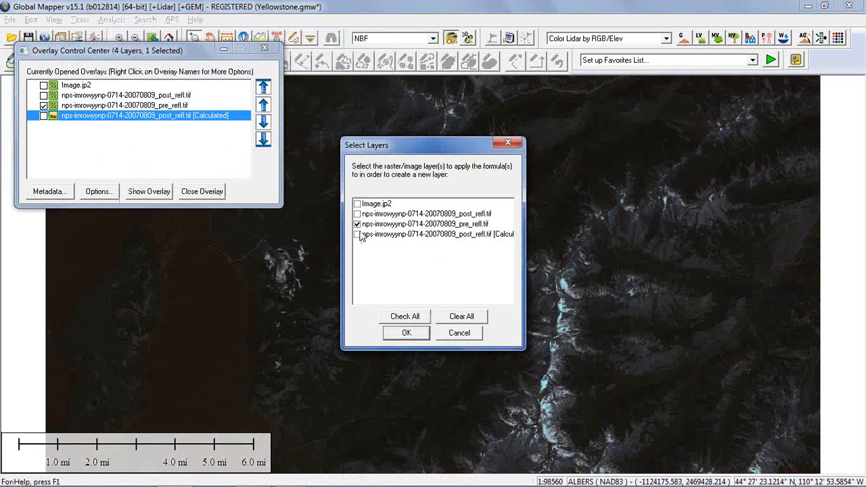
left_click(406, 332)
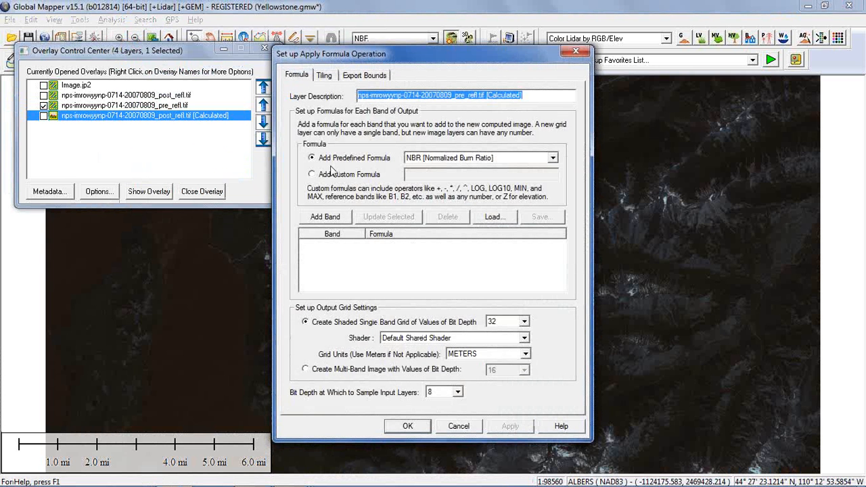
left_click(327, 218)
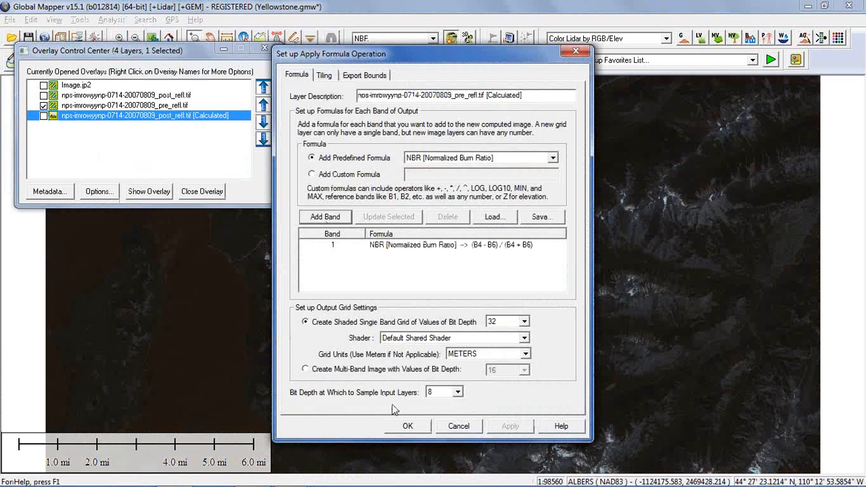
left_click(406, 426)
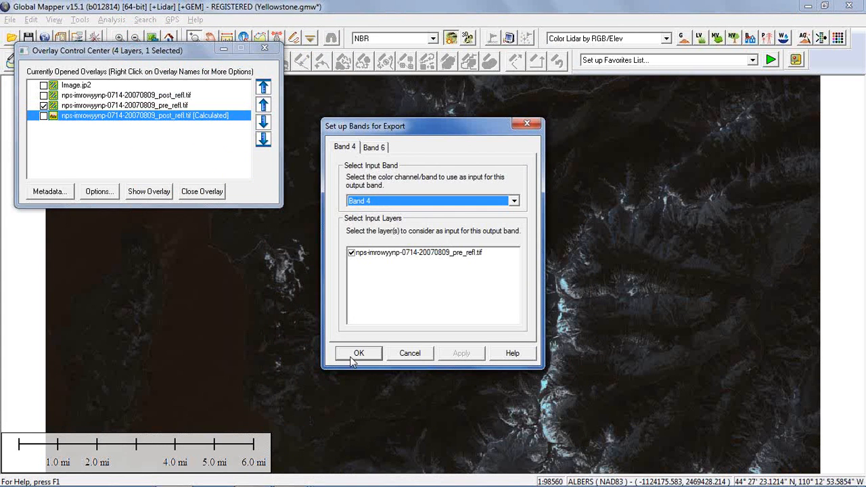
left_click(355, 352)
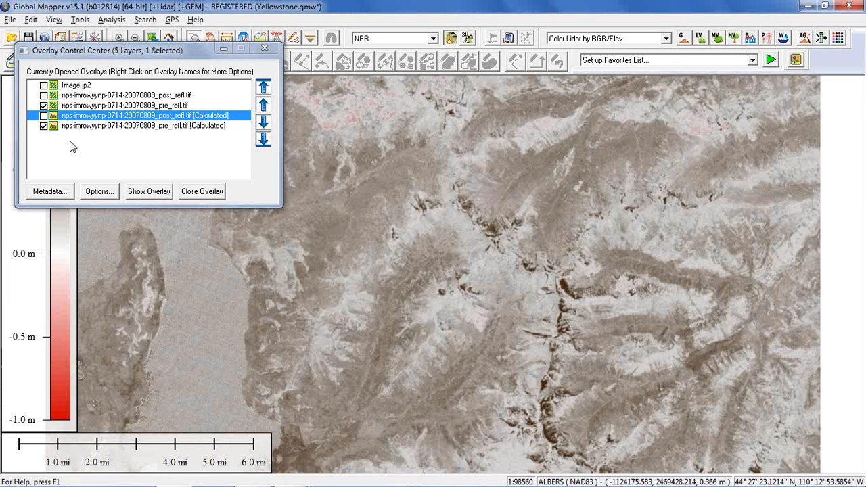
Show only the two calculated grids and swipe the pre_refl grid across the map to compare it with the post_refl grid
left_click(44, 105)
left_click(44, 116)
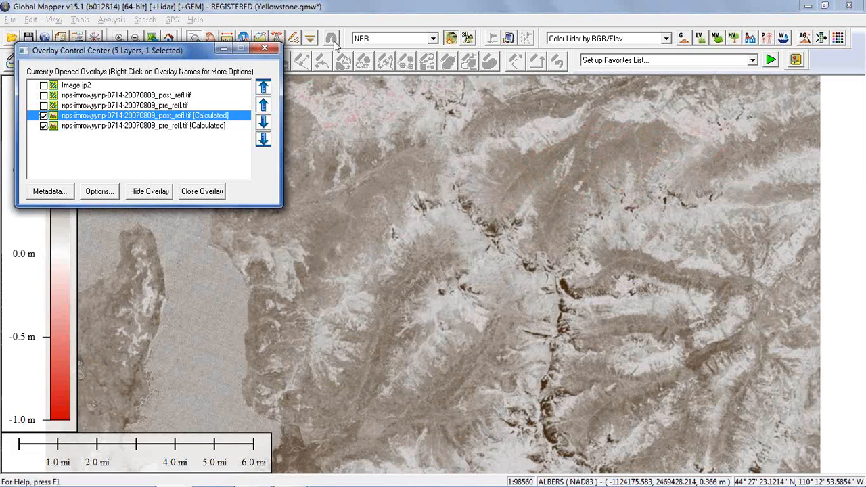
left_click(310, 38)
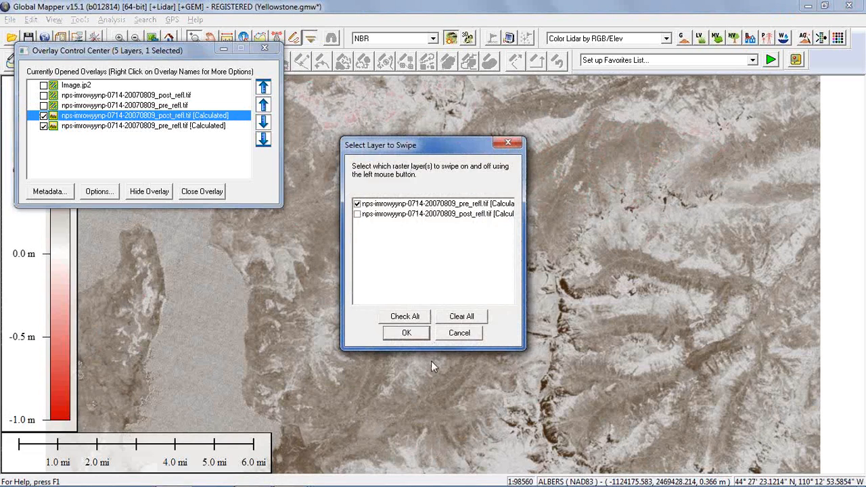
left_click(414, 337)
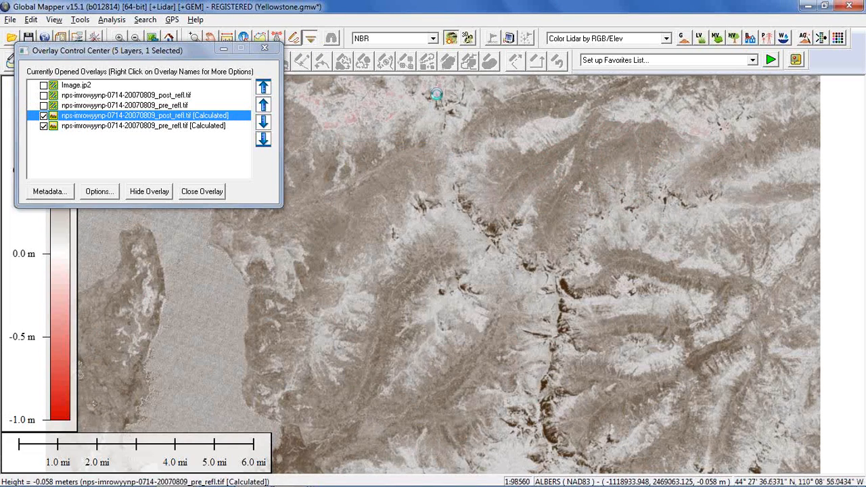
mouse_move(432, 168)
left_mouse_down()
mouse_move(451, 295)
mouse_move(432, 95)
mouse_move(449, 292)
mouse_move(438, 116)
mouse_move(451, 258)
mouse_move(443, 125)
mouse_move(455, 164)
mouse_move(453, 153)
left_mouse_up()
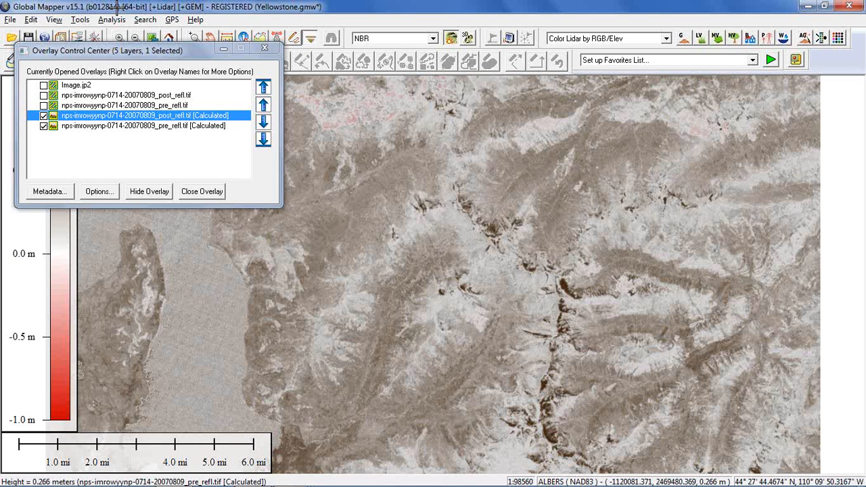
key("alt+Tab")
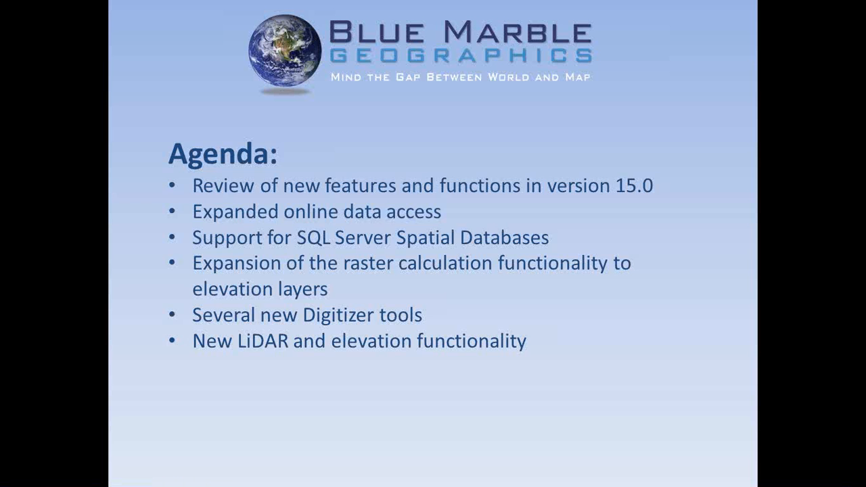
key("Right")
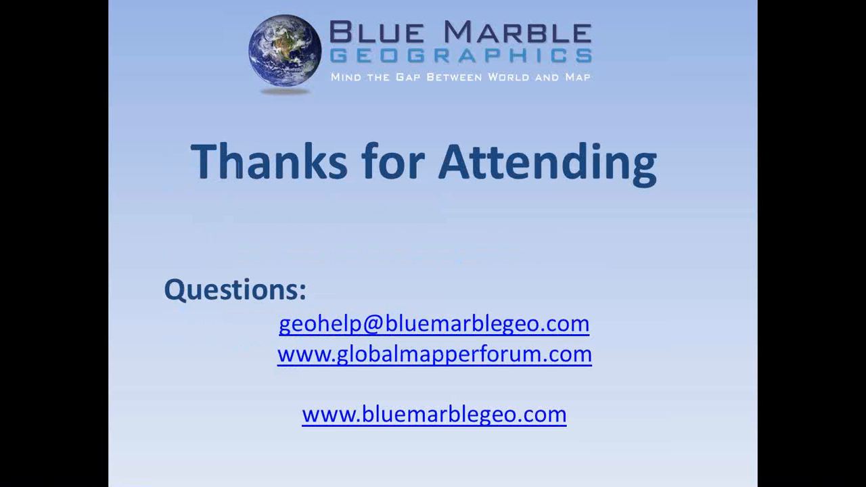